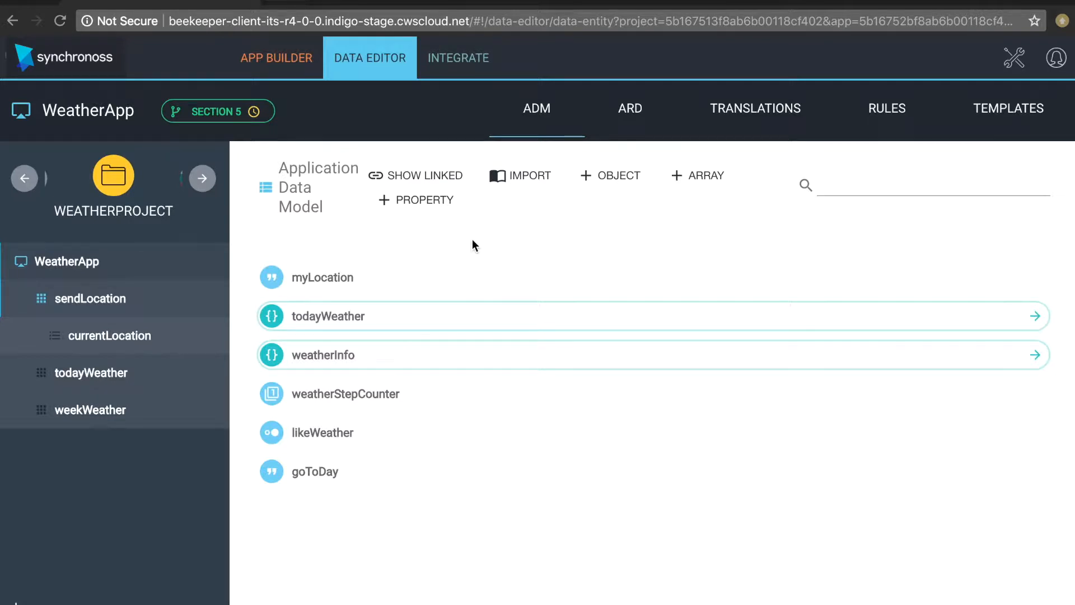
- Switch WeatherApp's Data Editor to the Application Reference Data (ARD) page
left_click(637, 109)
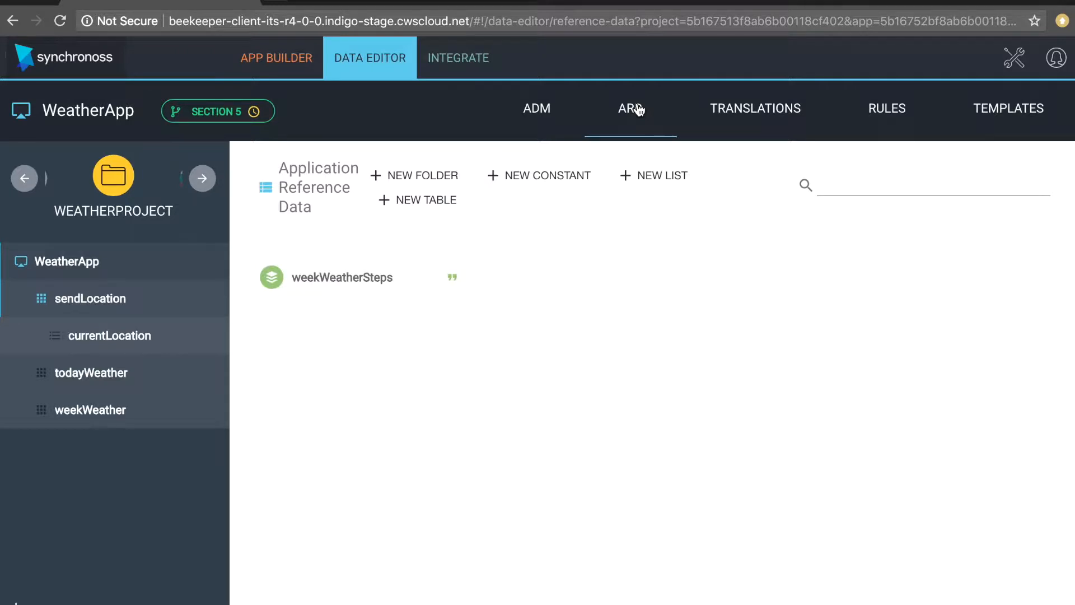
- Save a new folder 'weekWeather' described as 'Enumerations for the days of the week'
left_click(429, 177)
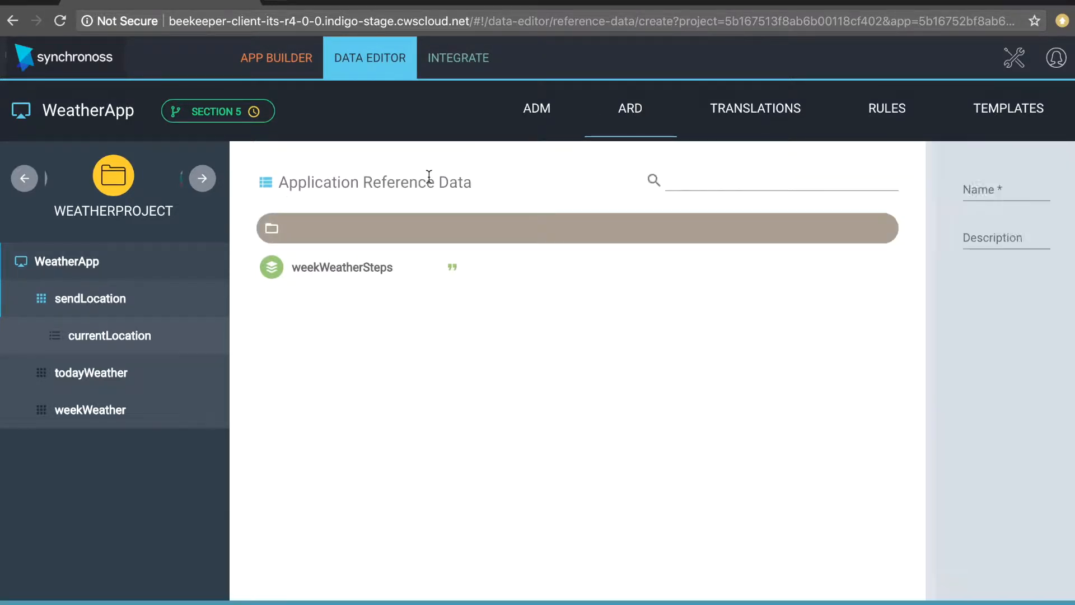
left_click(761, 184)
type("weekWeather")
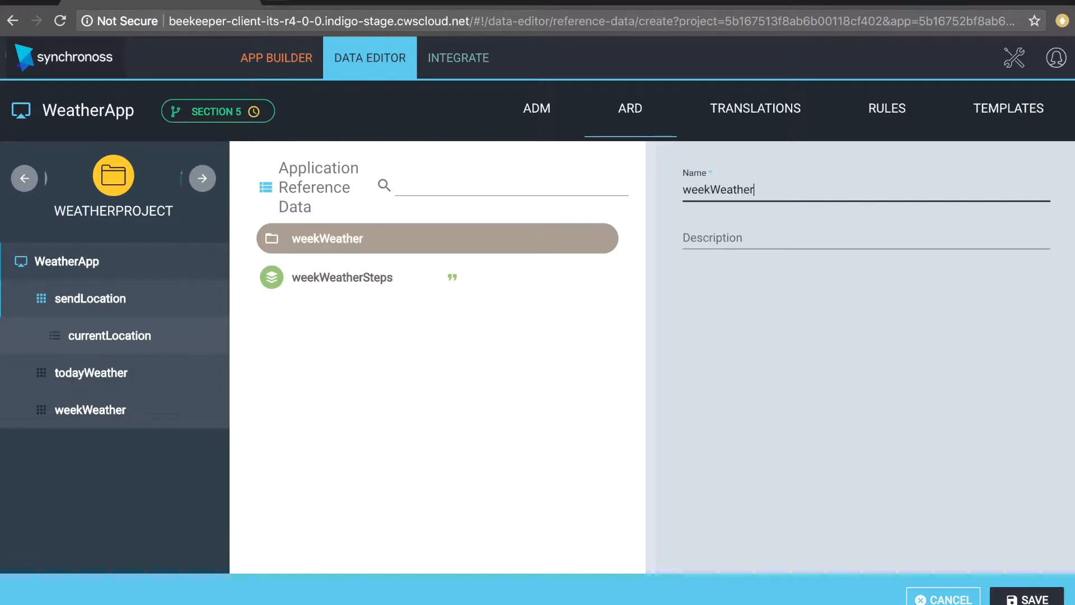
left_click(783, 231)
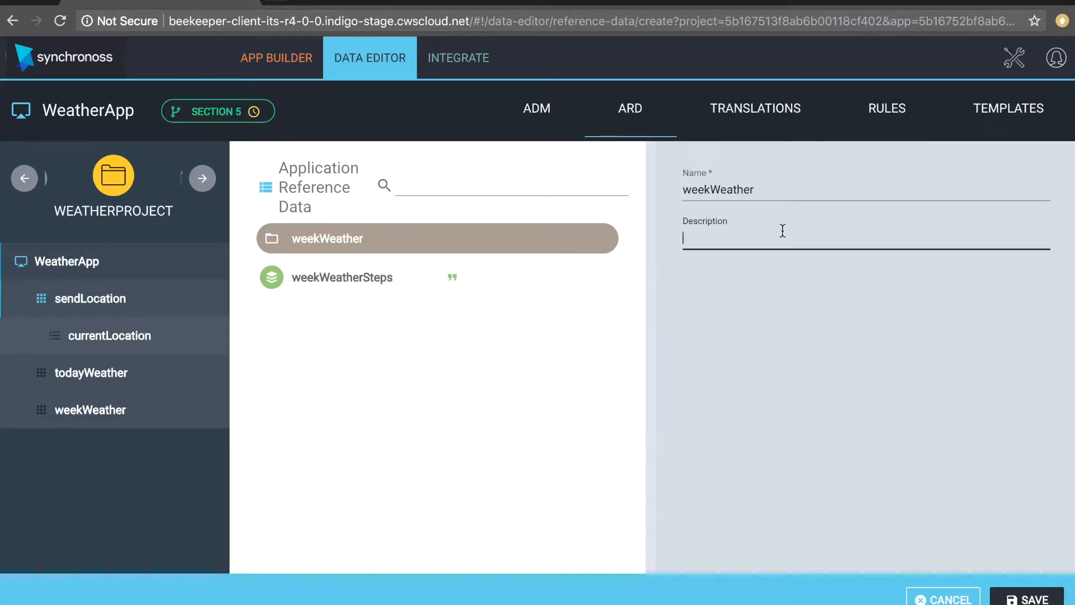
type("Enumerations for the days of the")
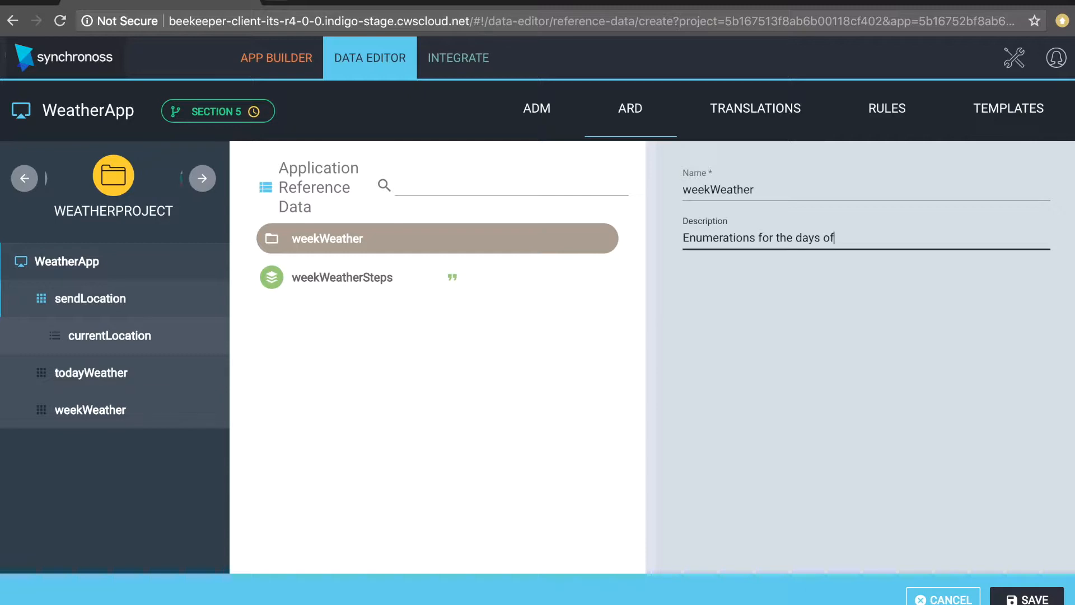
type(" week")
left_click(1027, 599)
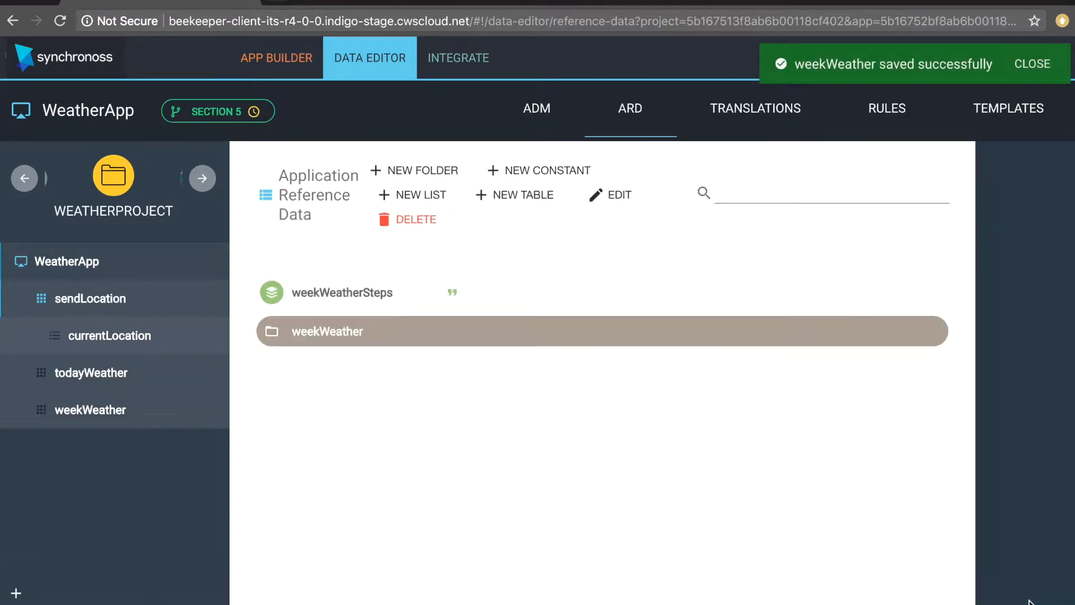
- Drag weekWeatherSteps into the weekWeather folder, then discard a draft String constant
left_click_drag(368, 278, 413, 307)
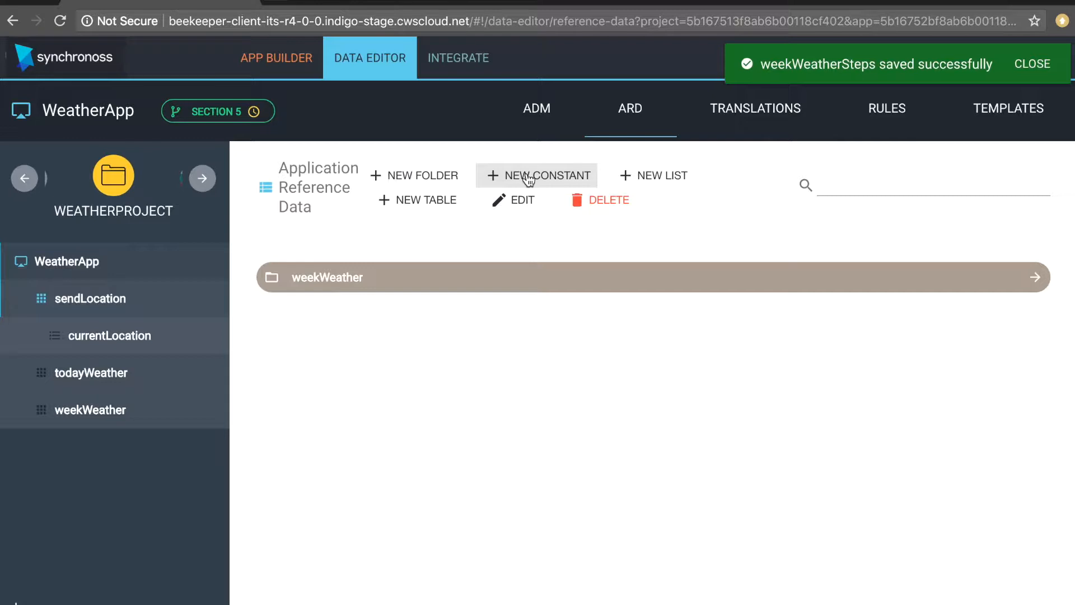
left_click(529, 177)
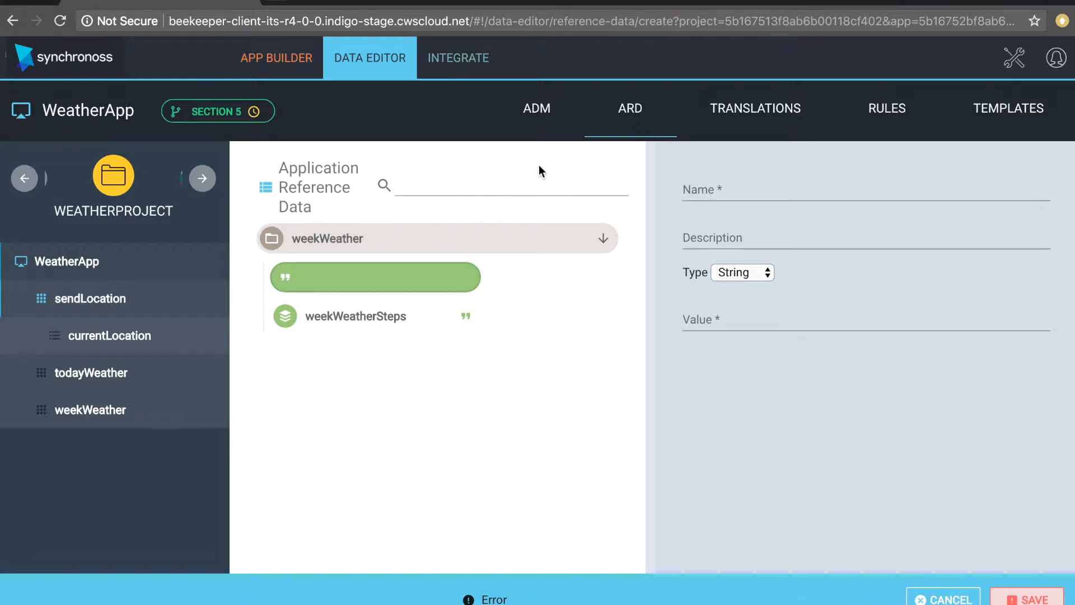
left_click(726, 273)
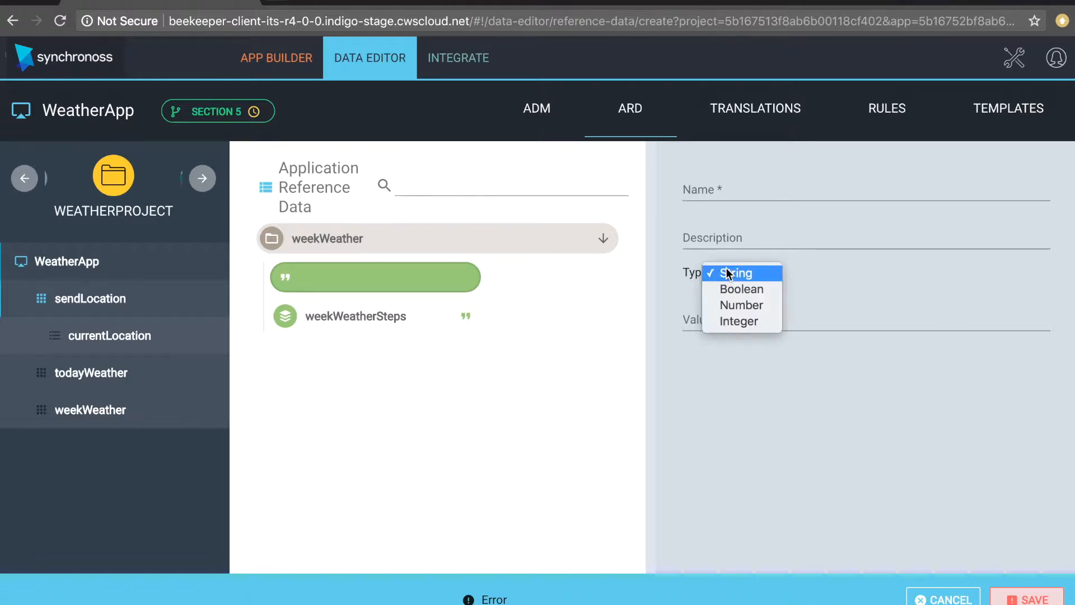
left_click(881, 253)
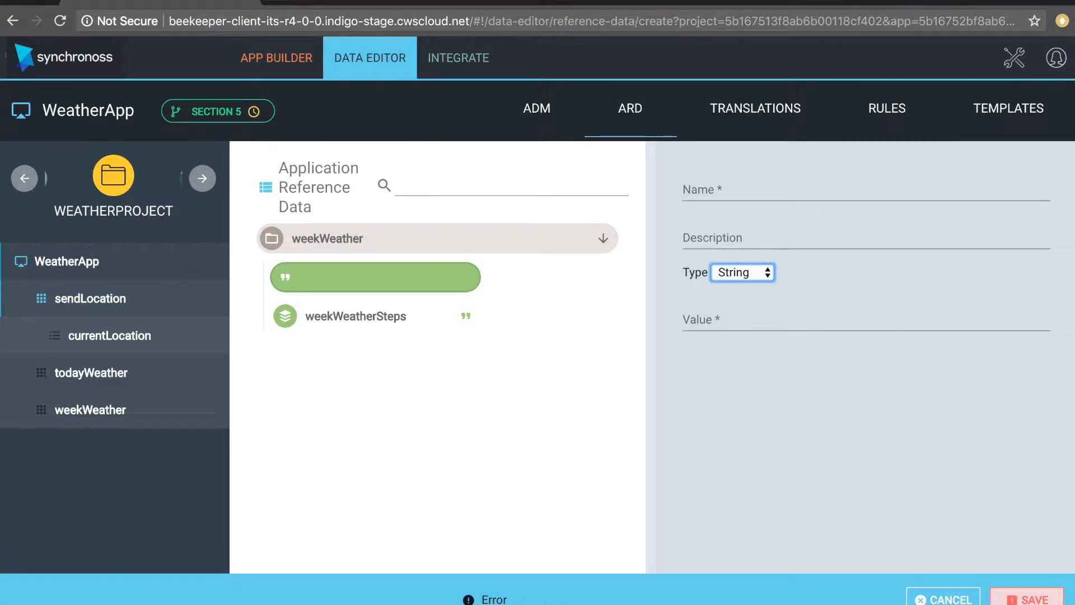
left_click(942, 597)
left_click(643, 388)
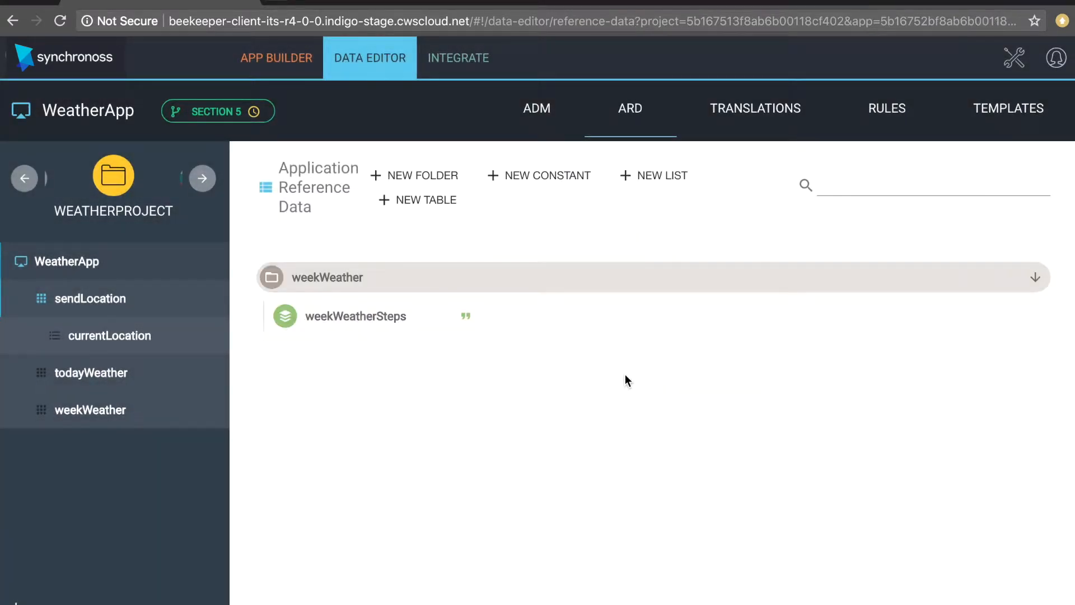
- Create a reference-data table named NewTable and open its empty schema
left_click(434, 201)
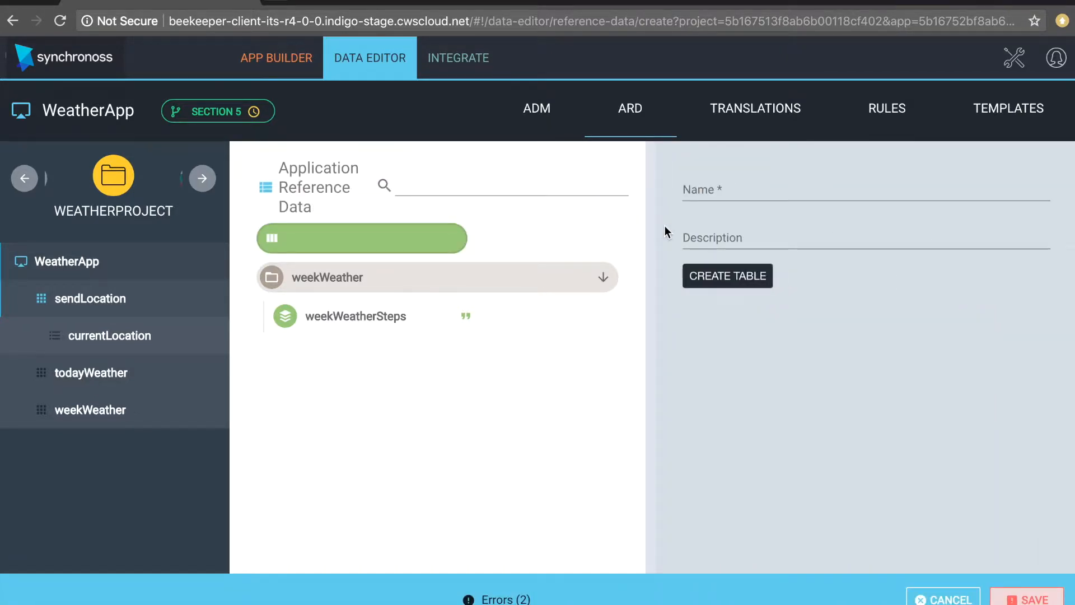
left_click(701, 191)
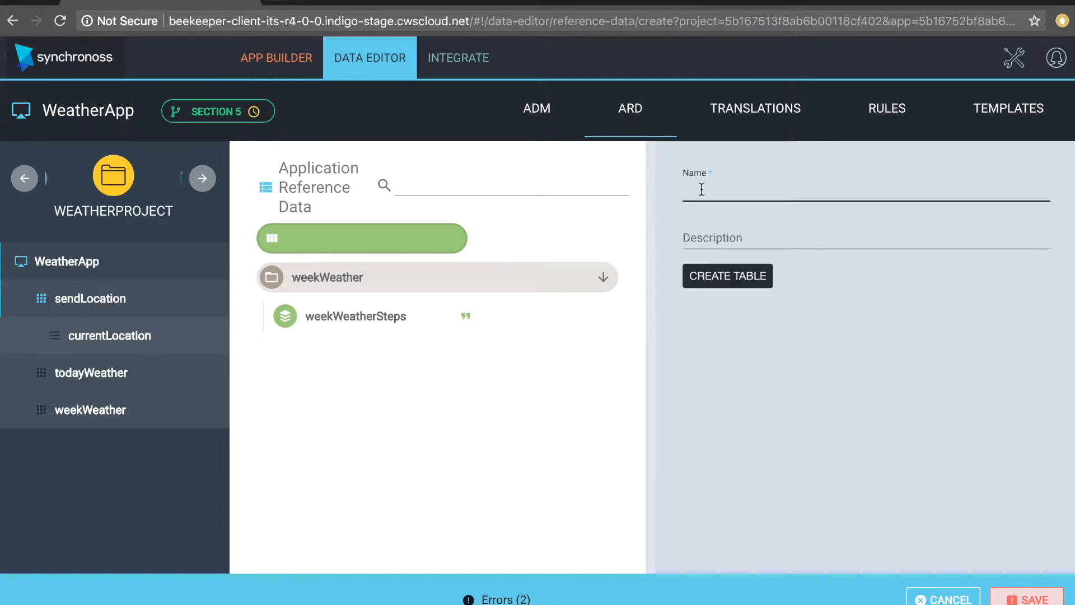
type("NewTable")
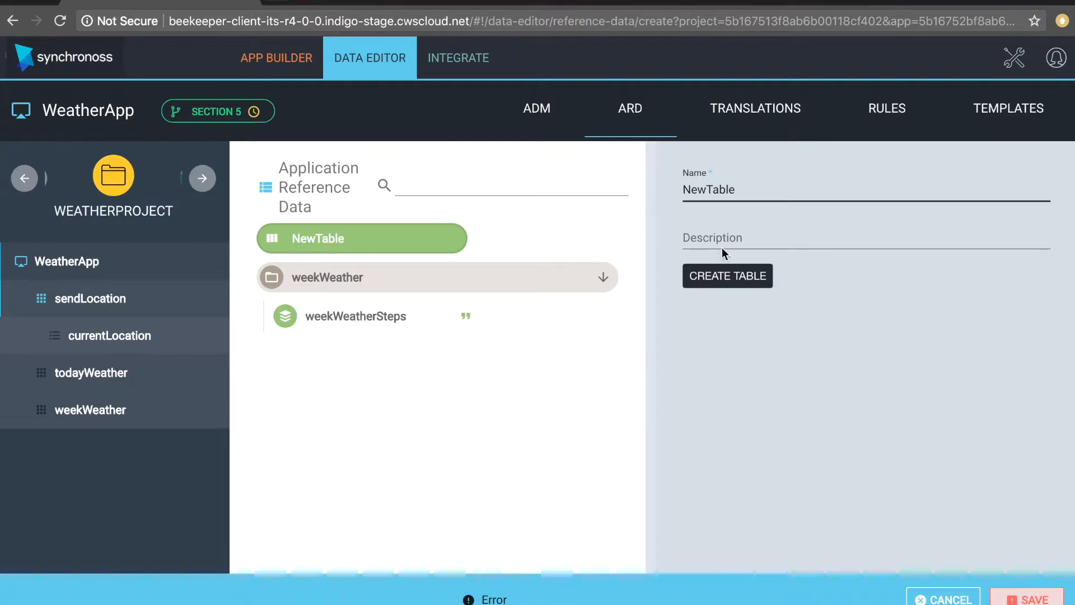
left_click(713, 276)
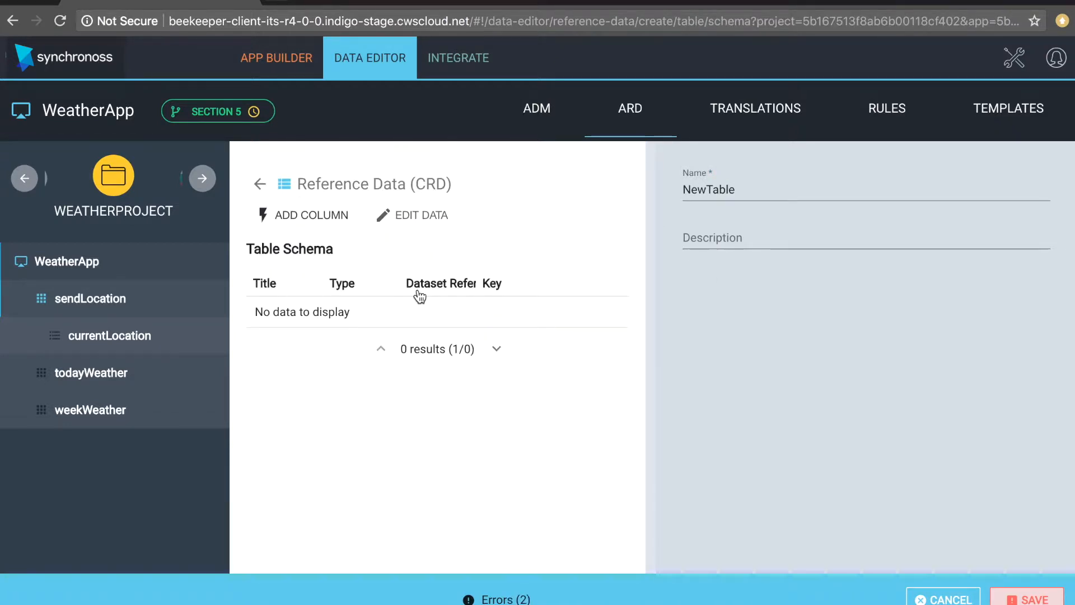
- Add an Integer column titled 1 and mark it as the table key
left_click(293, 215)
left_click(339, 309)
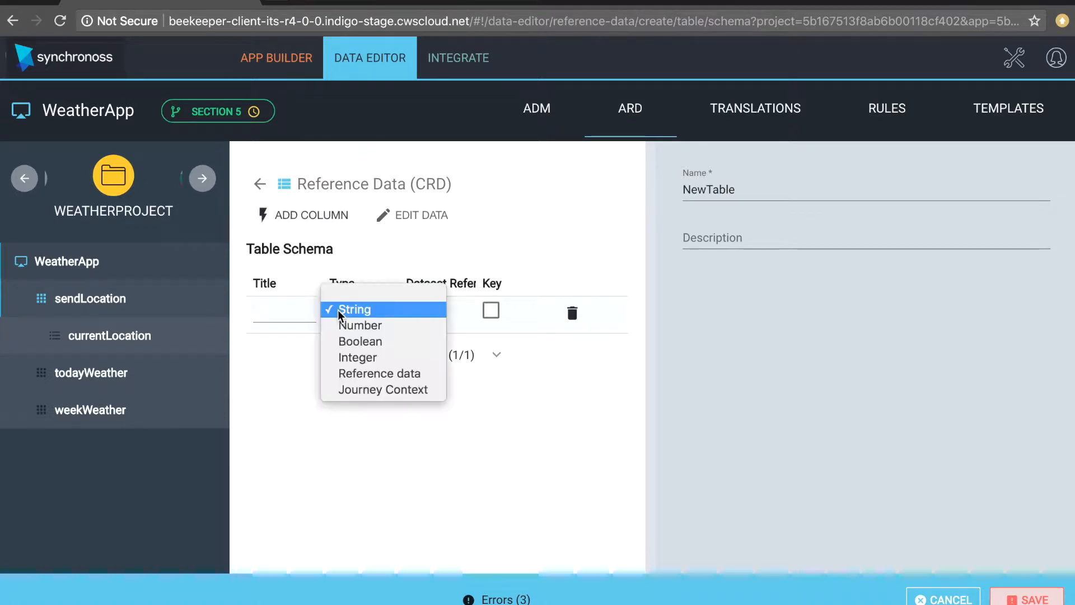
left_click(353, 361)
left_click(281, 308)
type("1")
left_click(501, 310)
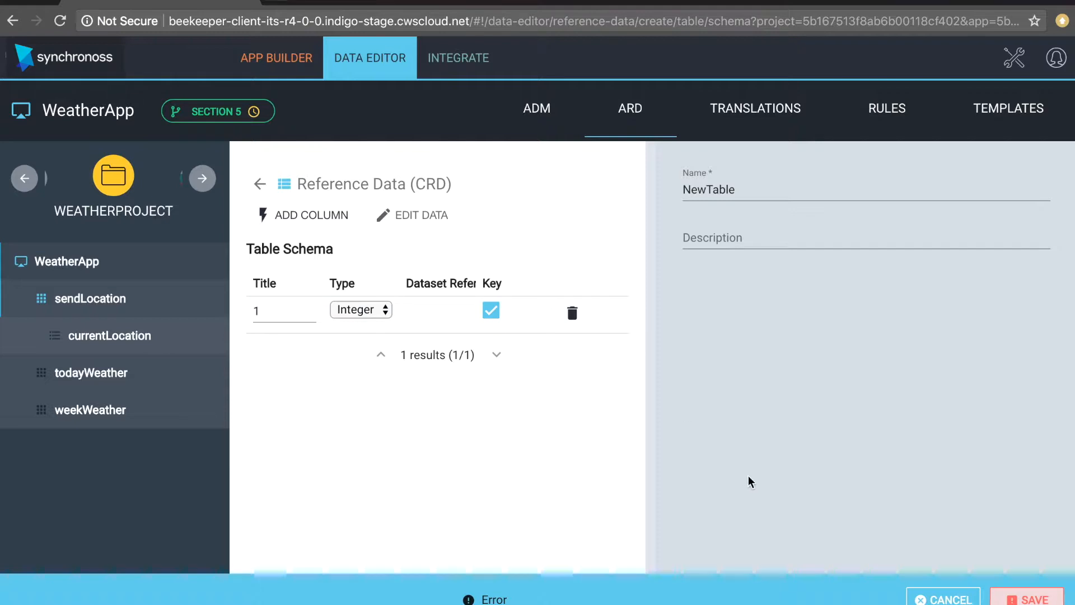
- Change the key column to type String with the title 2017
left_click(259, 310)
key("BackSpace")
left_click(353, 323)
left_click(362, 258)
left_click(277, 316)
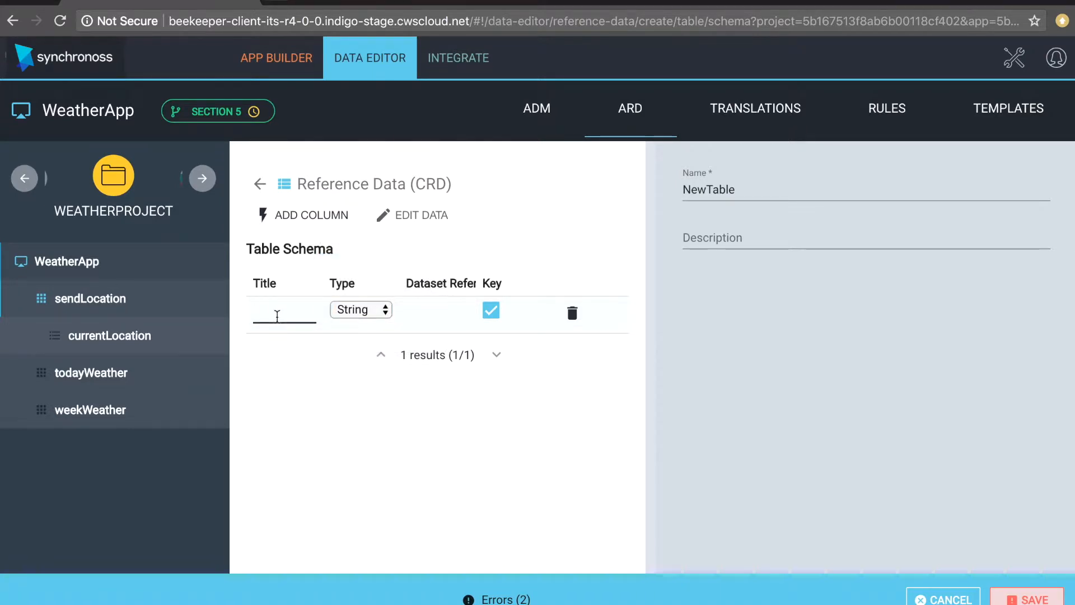
type("2017")
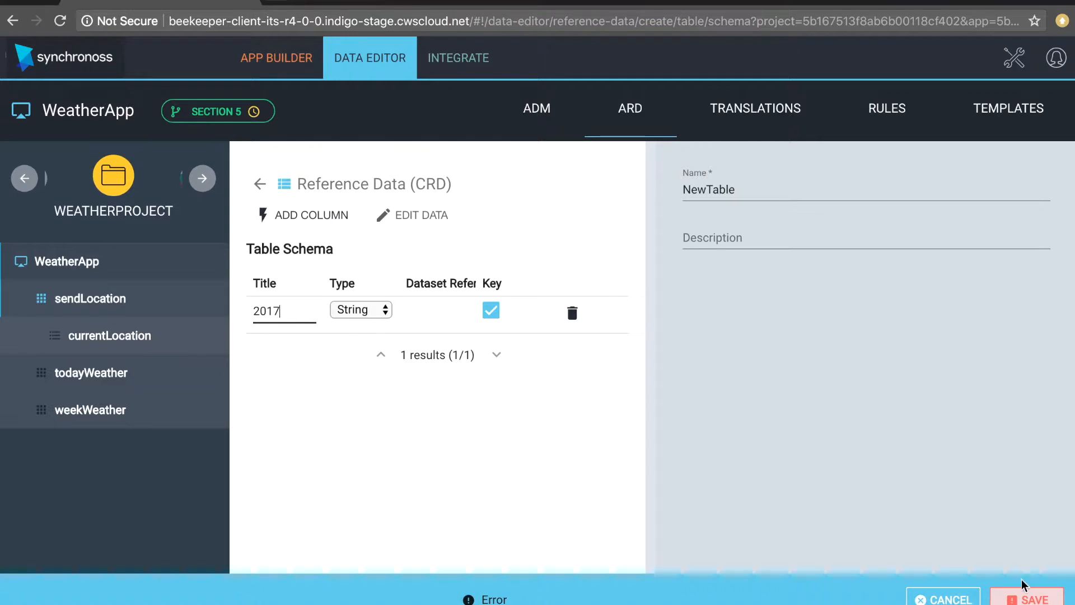
- Attempt to save NewTable, dismiss the validation errors, and abandon the table
left_click(1027, 598)
left_click(751, 415)
left_click(962, 598)
left_click(635, 380)
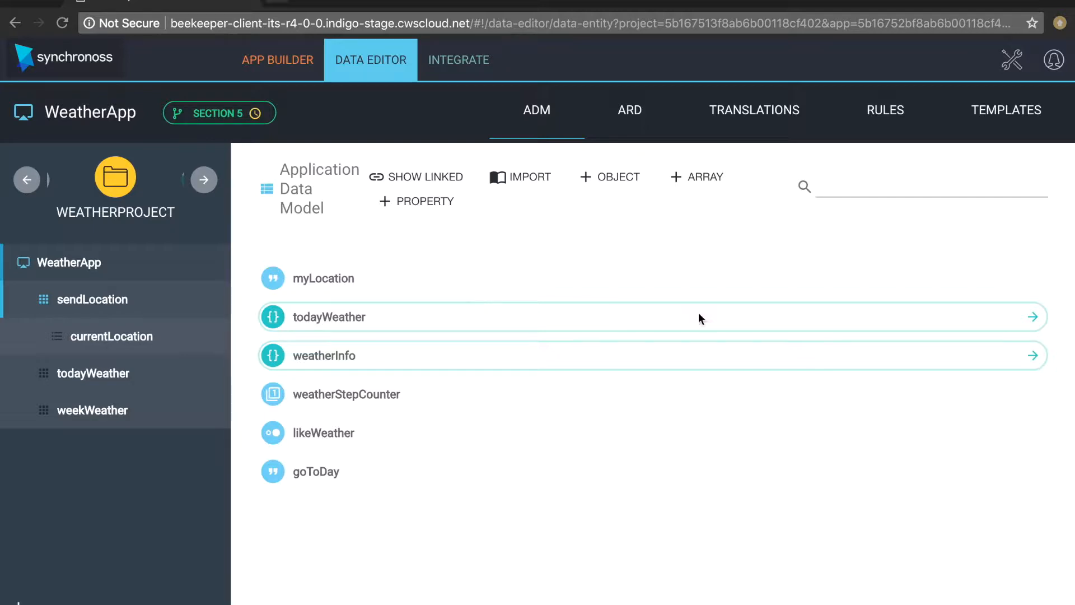
- Show WeatherApp's translations, with English - United Kingdom (en-GB) as the default
left_click(732, 118)
- Save an English - United Kingdom translation described 'Just A Popular Language', then open it
left_click(938, 334)
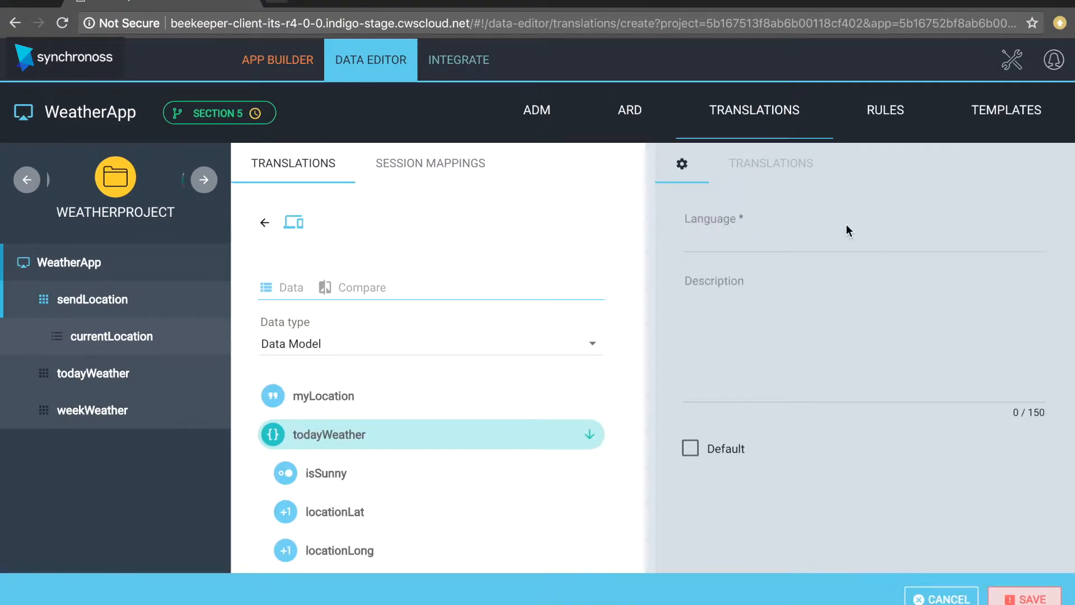
left_click(847, 227)
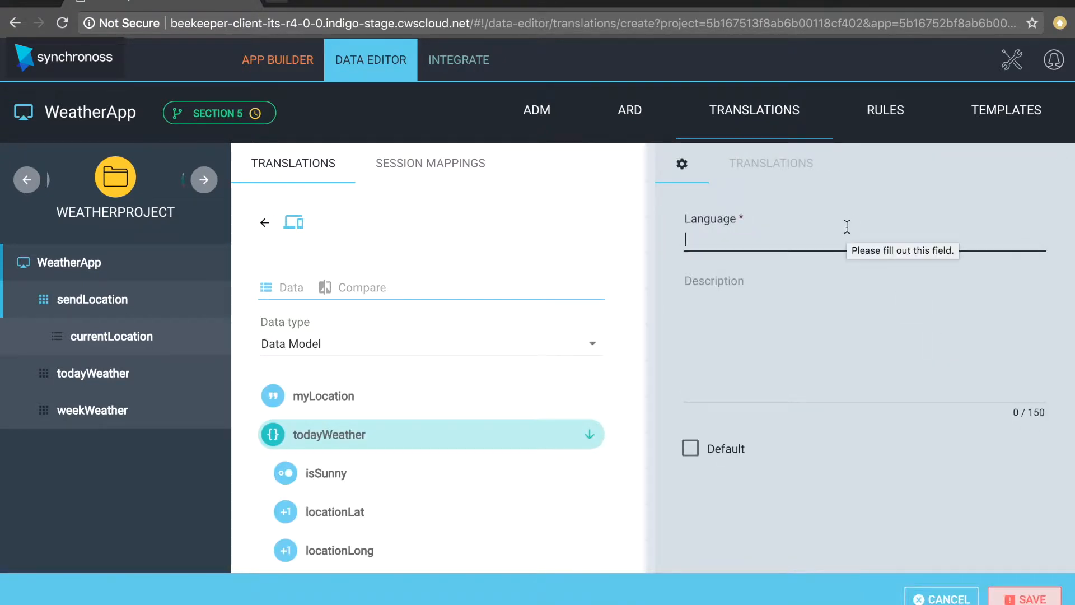
type("English")
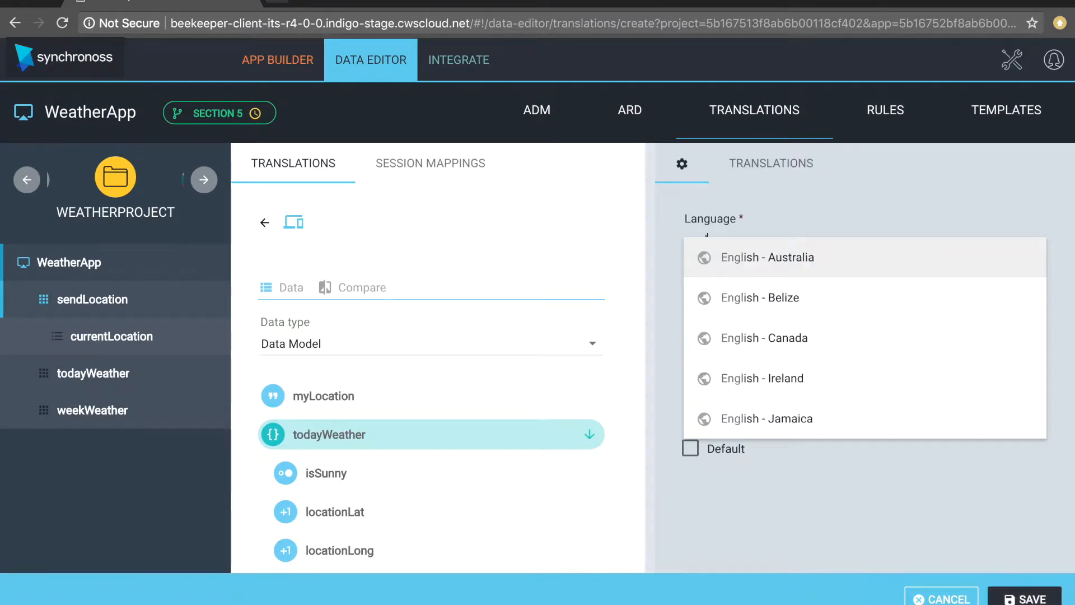
type(" - i")
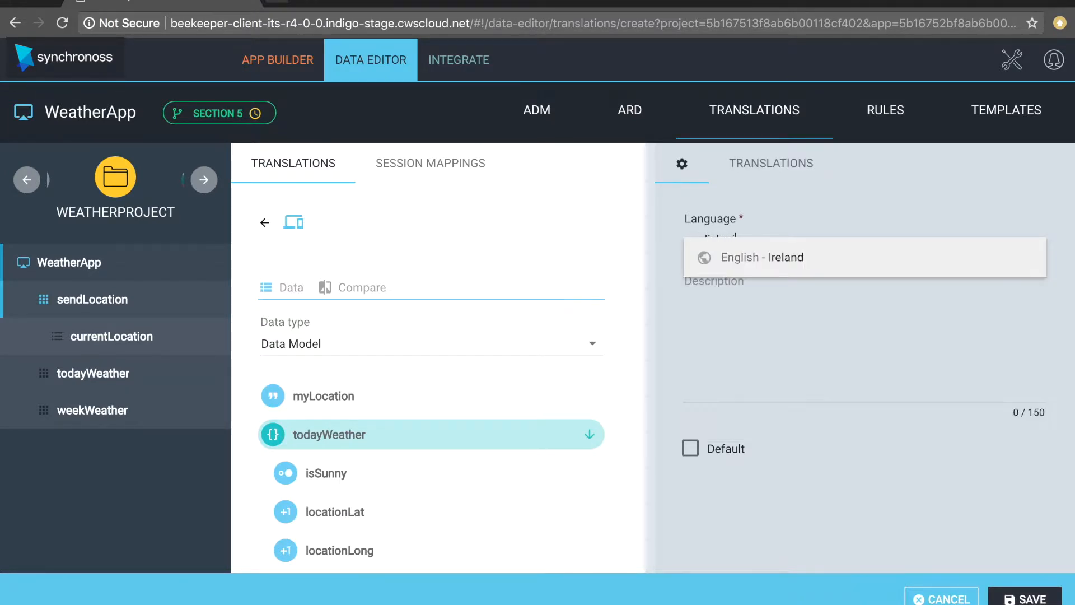
key("BackSpace")
type("uni")
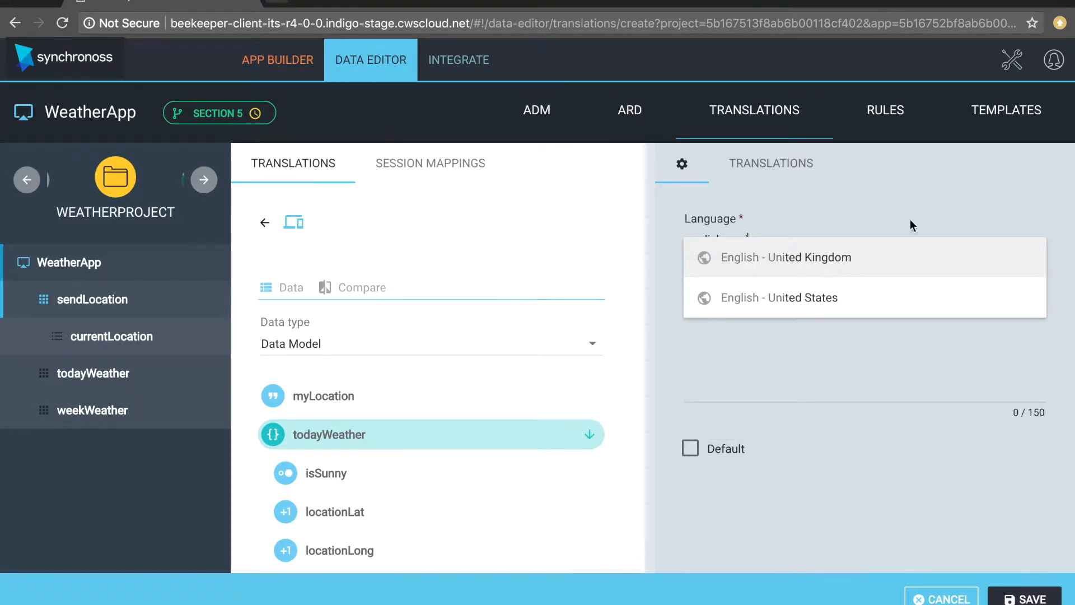
left_click(852, 259)
left_click(769, 362)
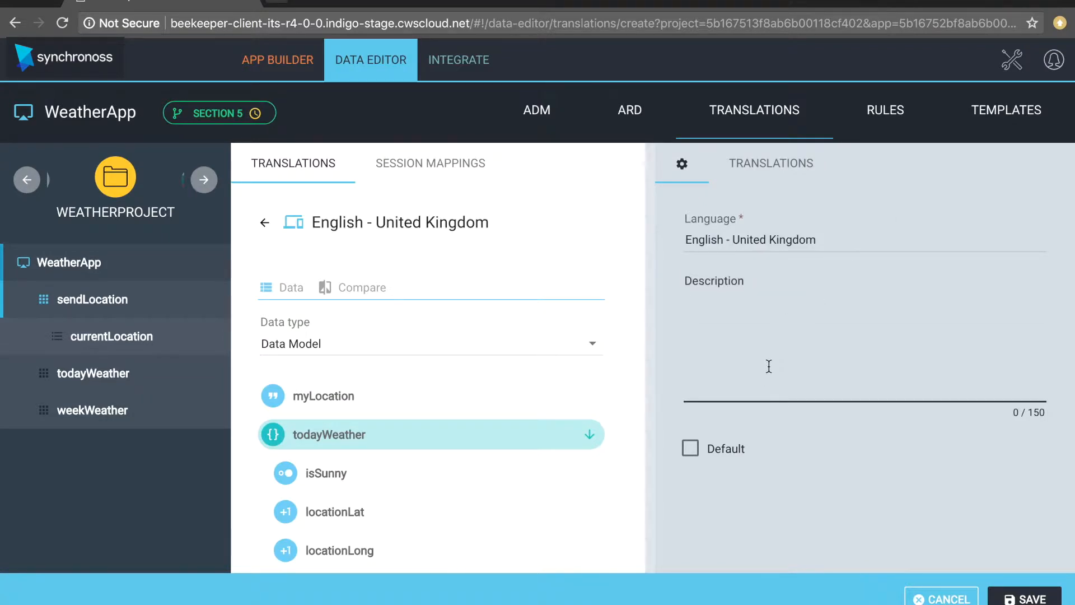
type("Just A Popular Language")
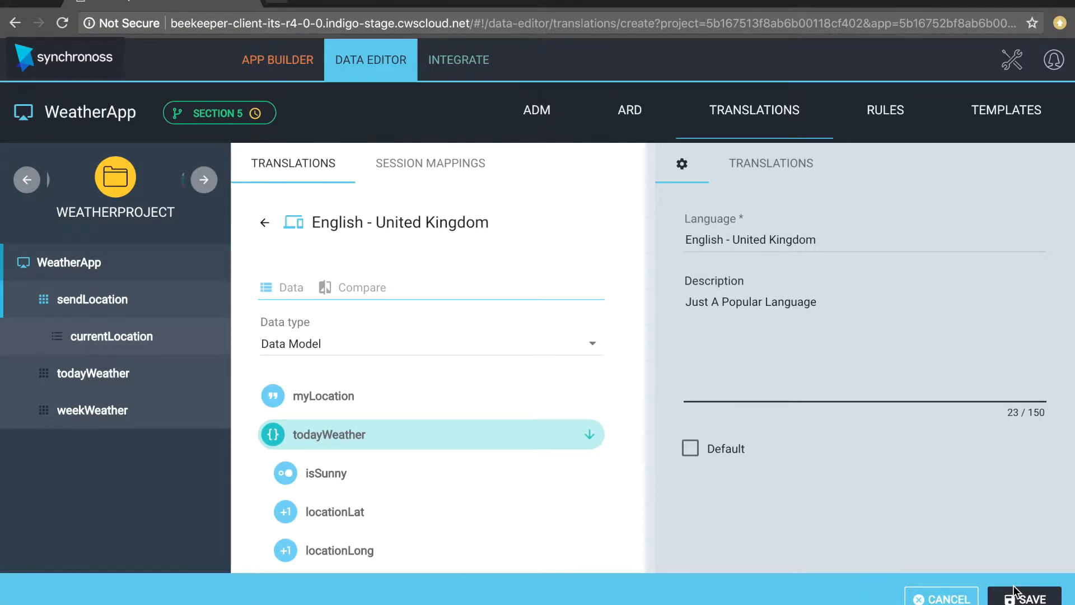
left_click(1015, 591)
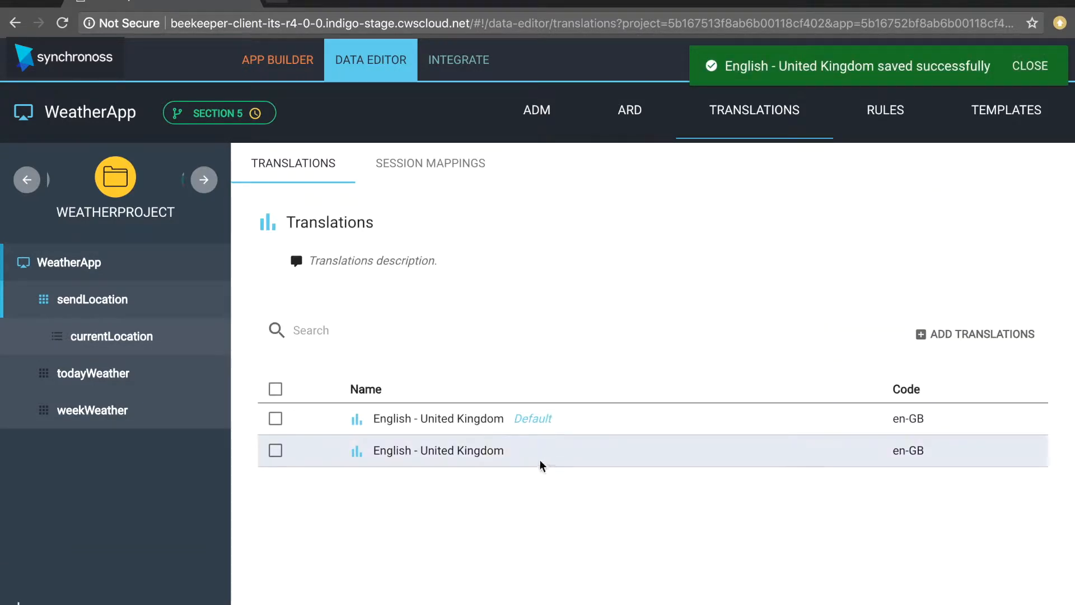
left_click(460, 414)
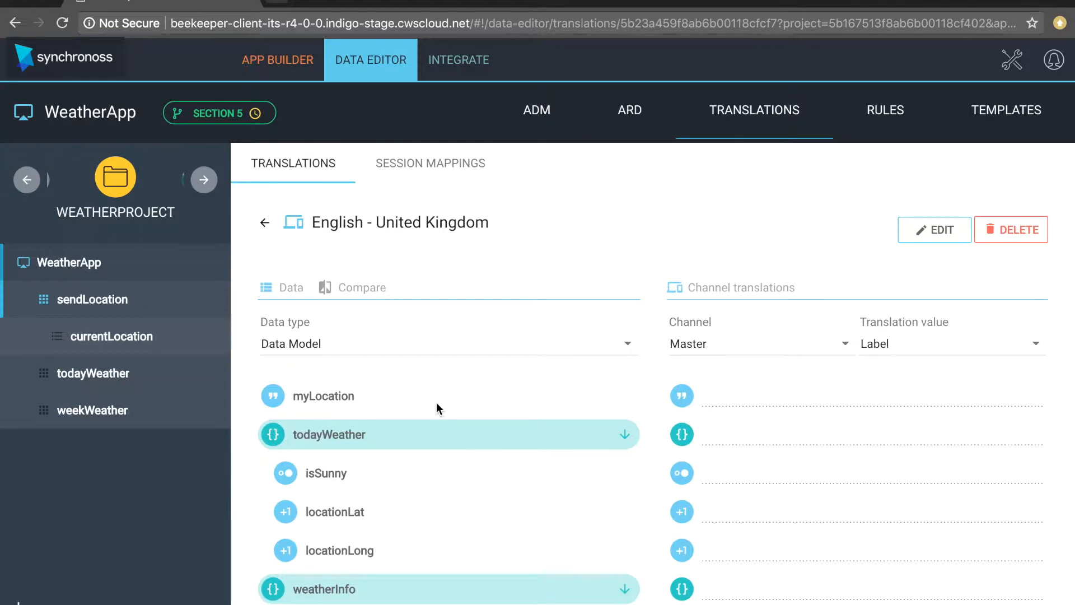
- Browse the translation's data items, collapsing and re-expanding the weatherInfo and summary groups
scroll(436, 405, "down", 3)
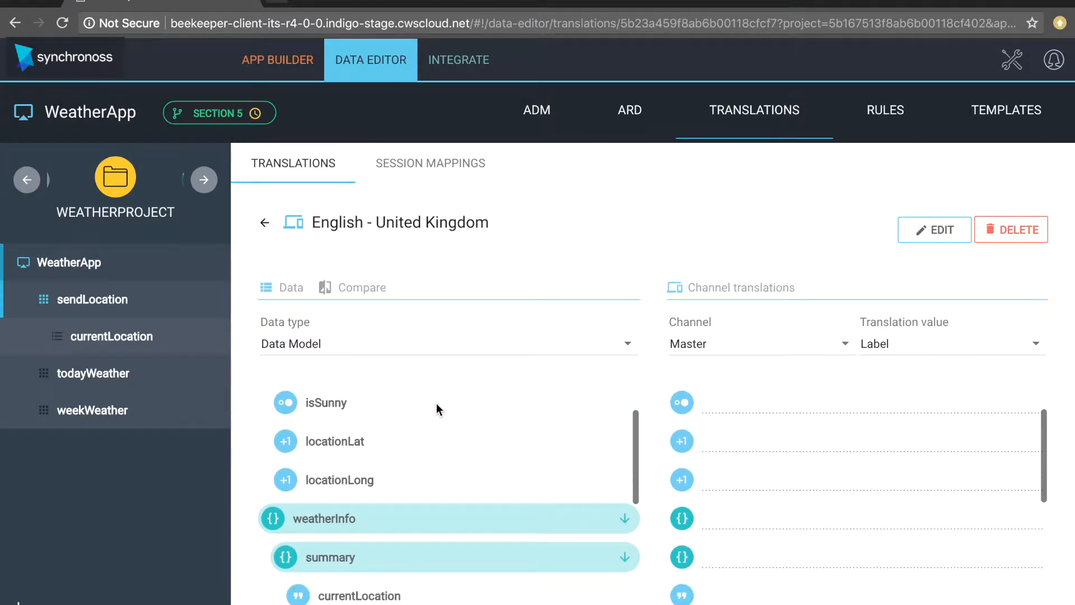
scroll(437, 405, "down", 2)
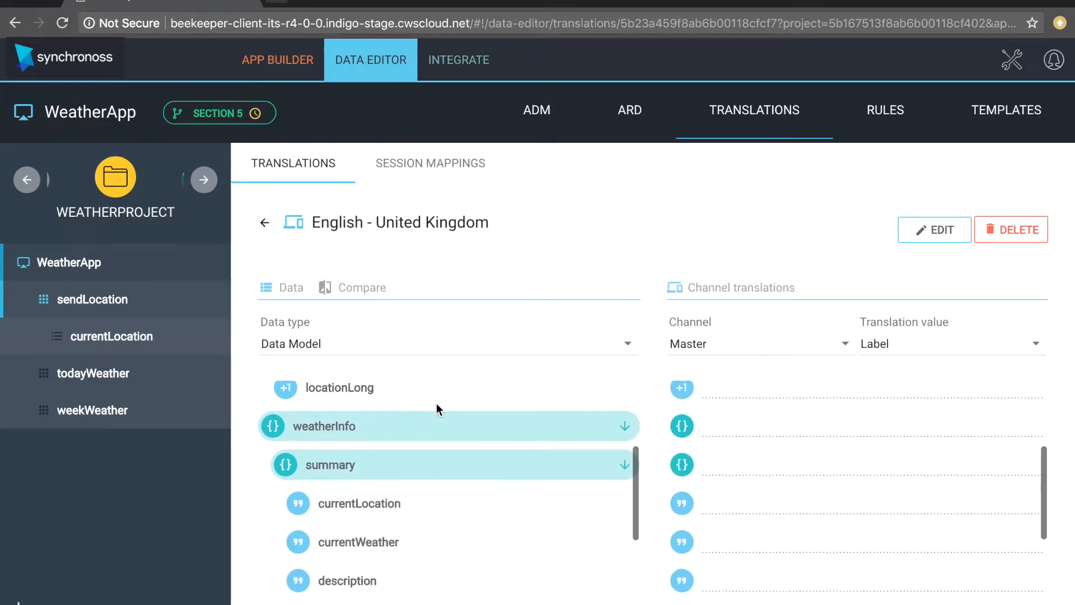
scroll(827, 449, "down", 3)
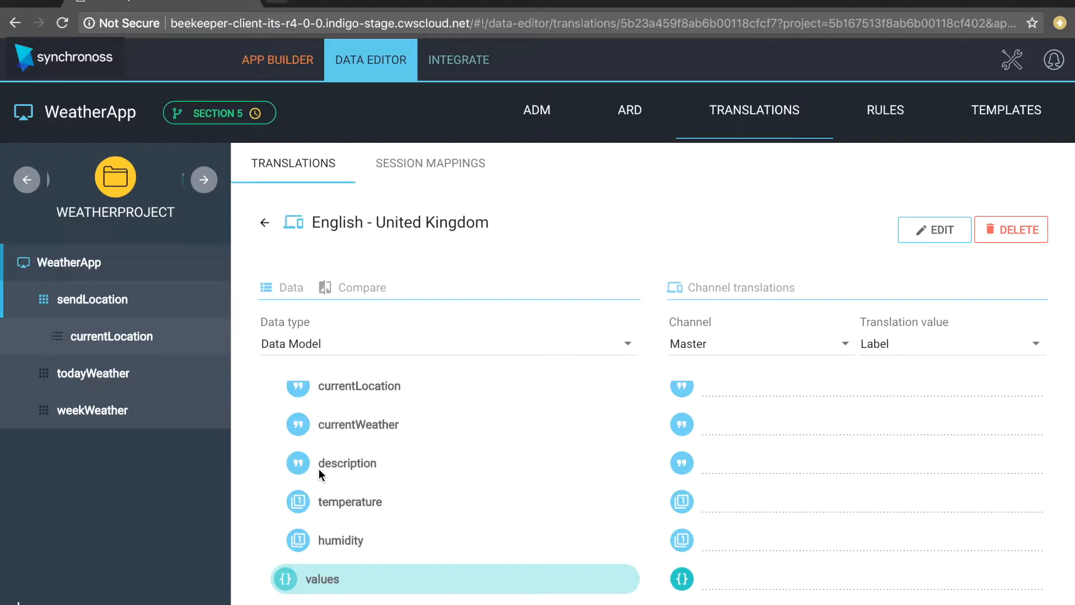
scroll(318, 469, "down", 5)
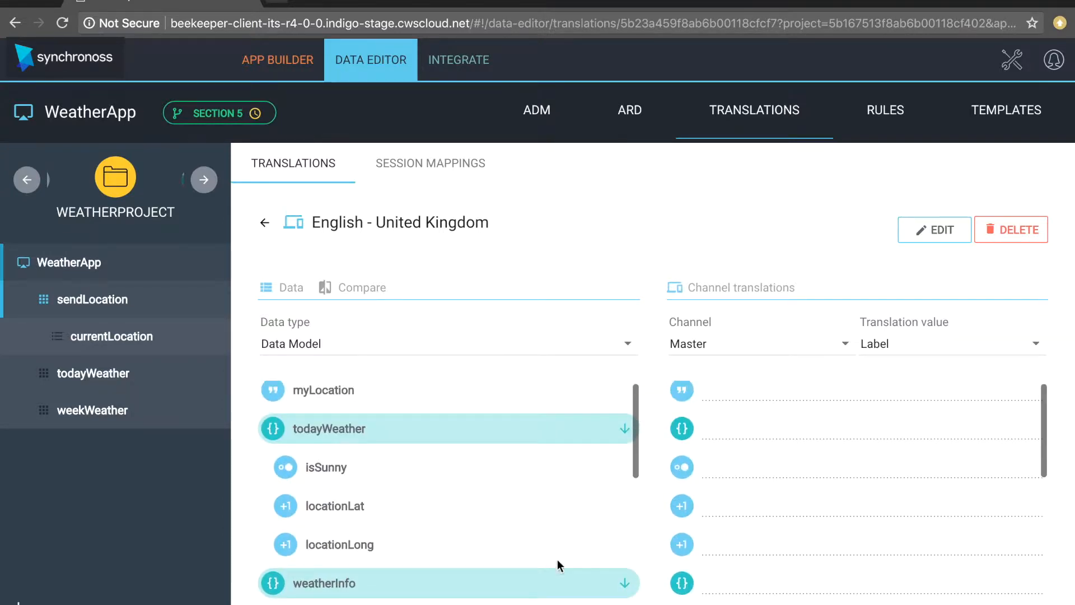
scroll(546, 556, "down", 2)
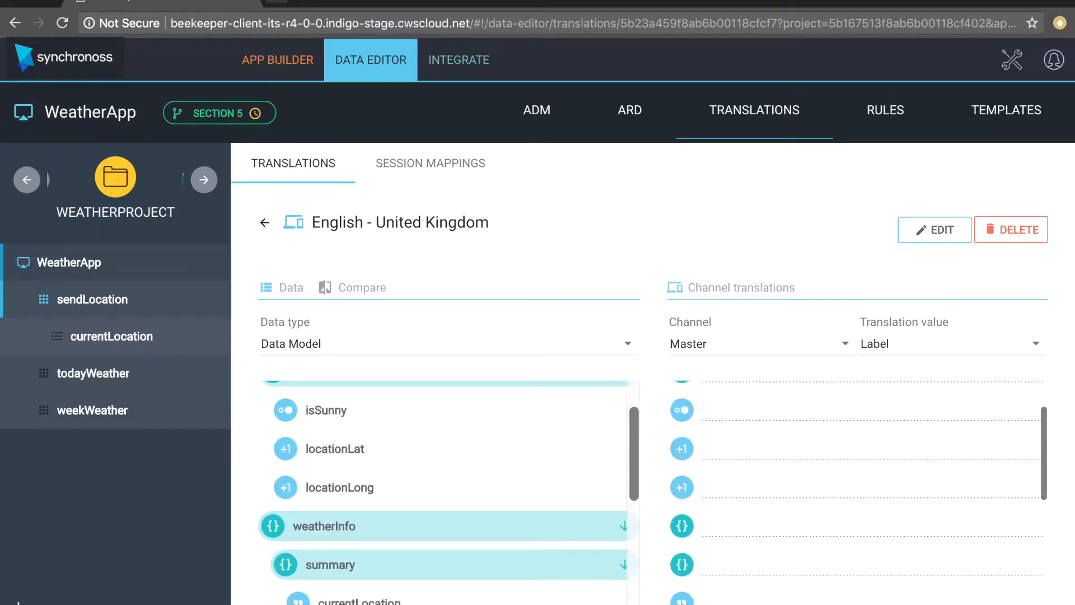
left_click(622, 564)
scroll(595, 530, "down", 4)
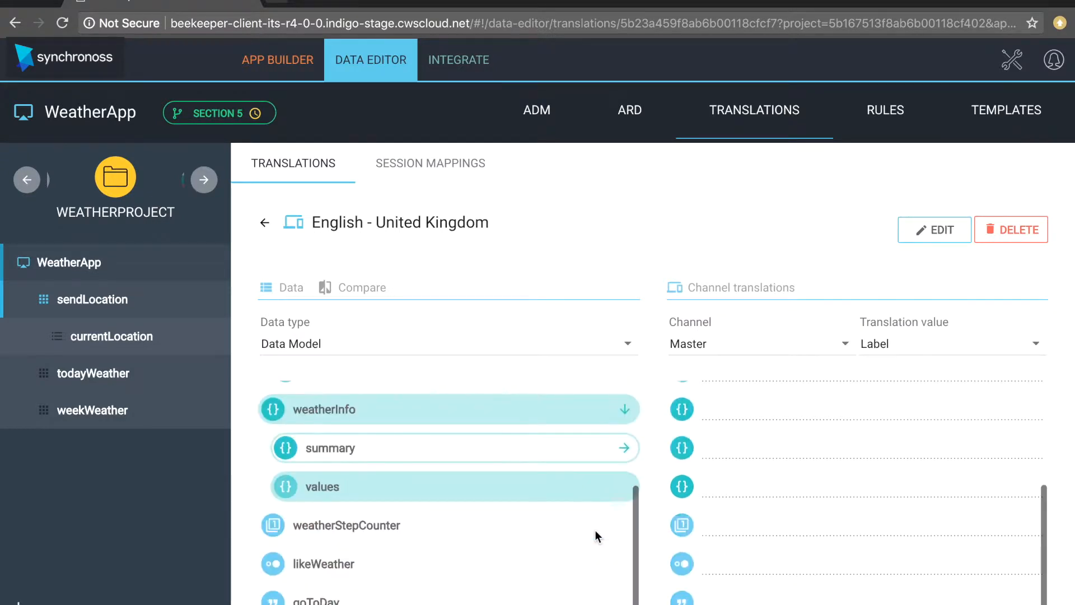
left_click(623, 407)
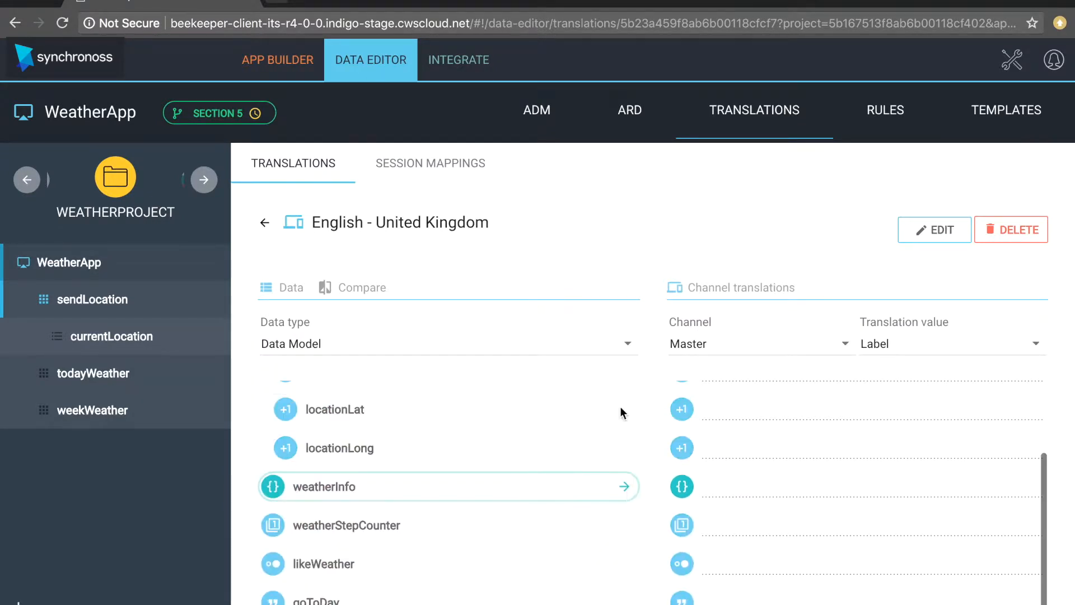
left_click(626, 486)
left_click(625, 527)
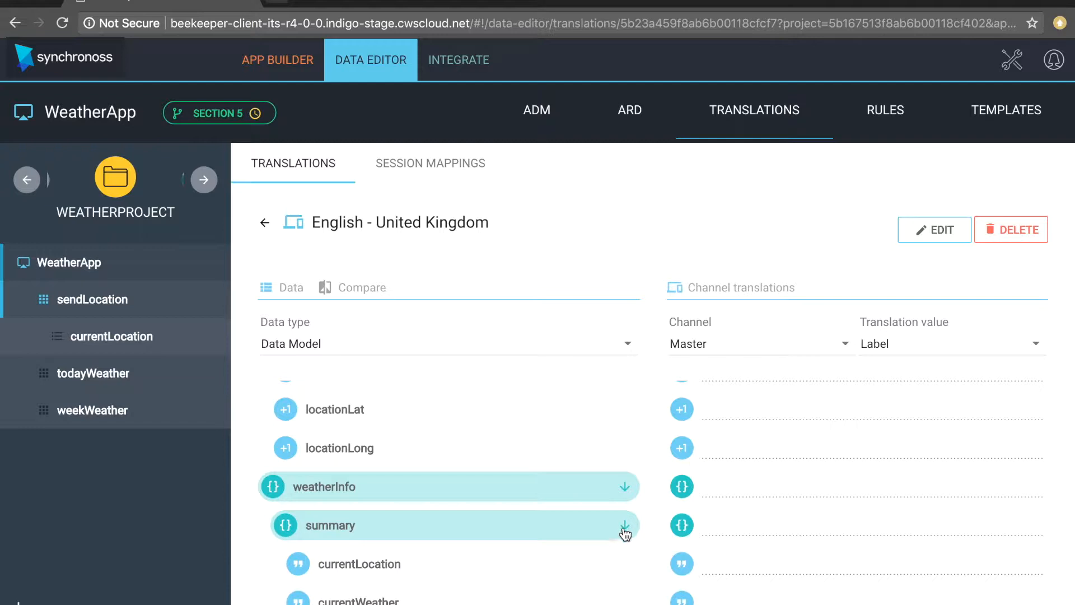
- Show the Compare view pairing Master-channel labels with the translation's empty labels
scroll(625, 532, "down", 5)
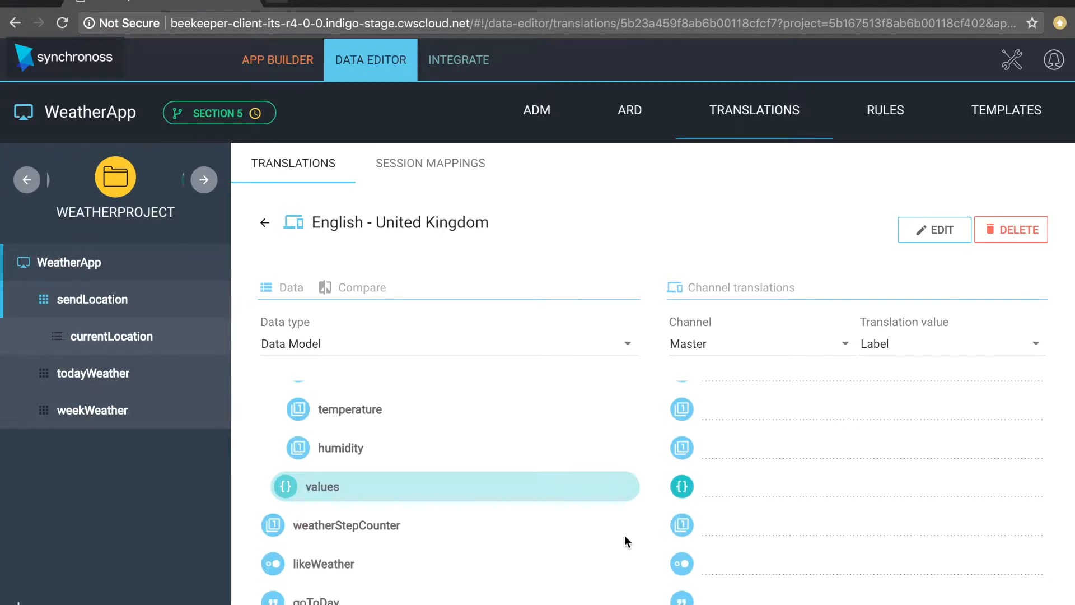
scroll(526, 428, "up", 3)
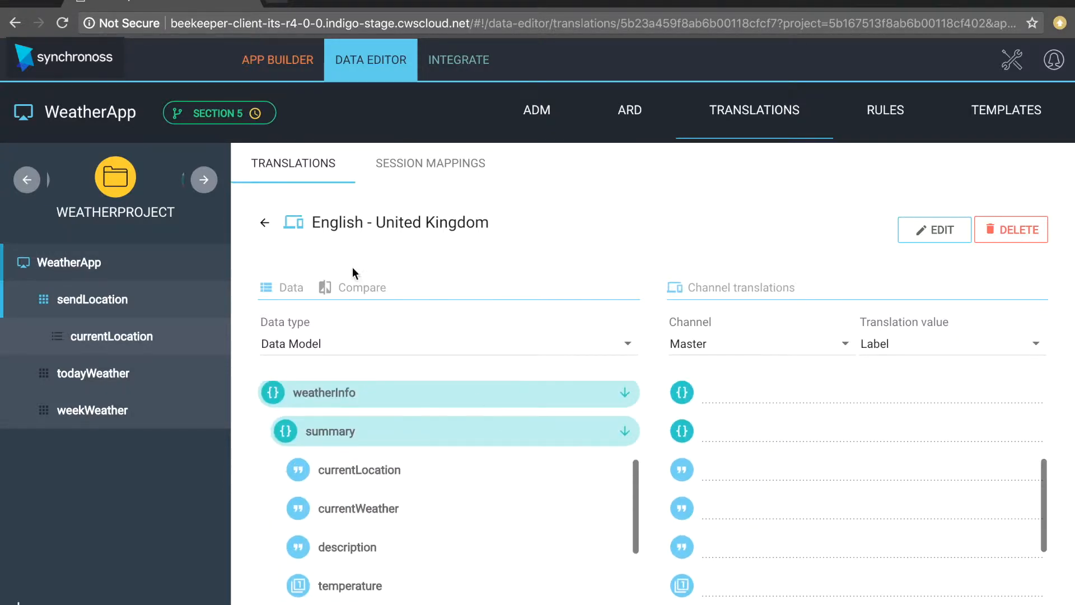
left_click(348, 288)
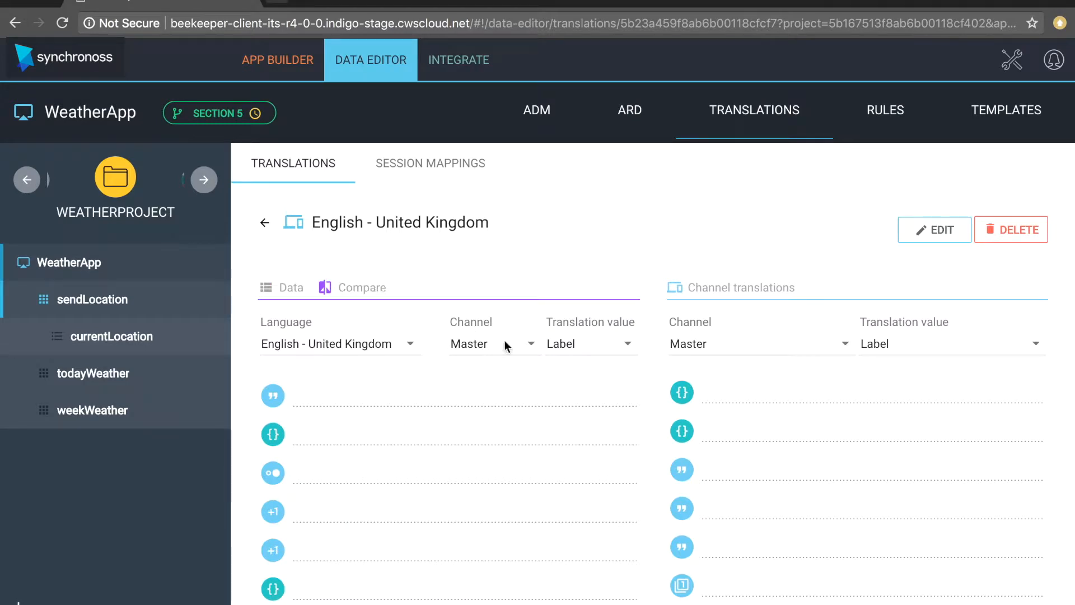
left_click(761, 337)
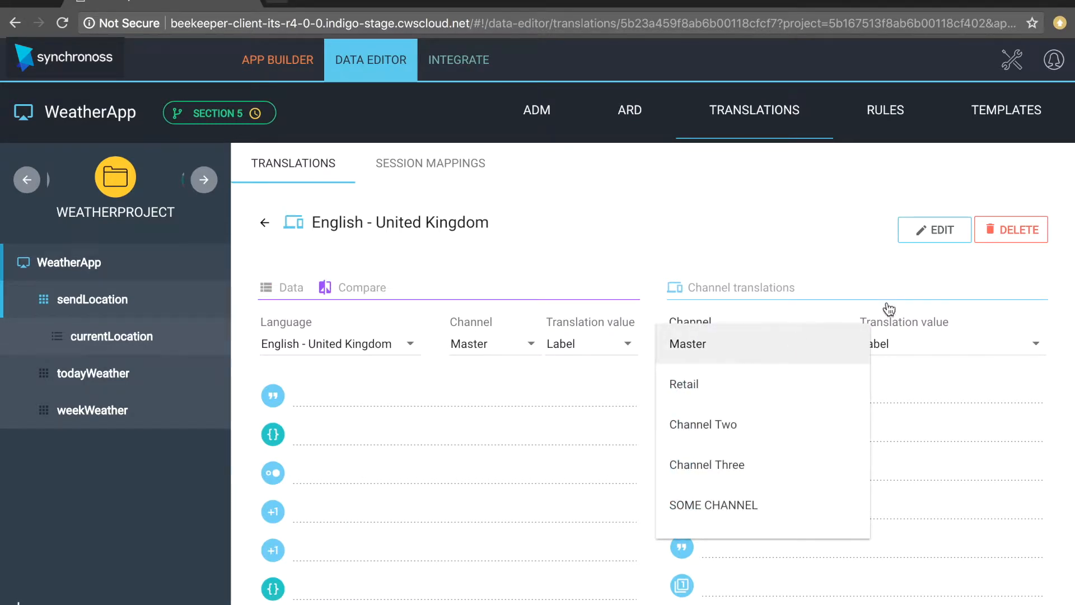
left_click(482, 346)
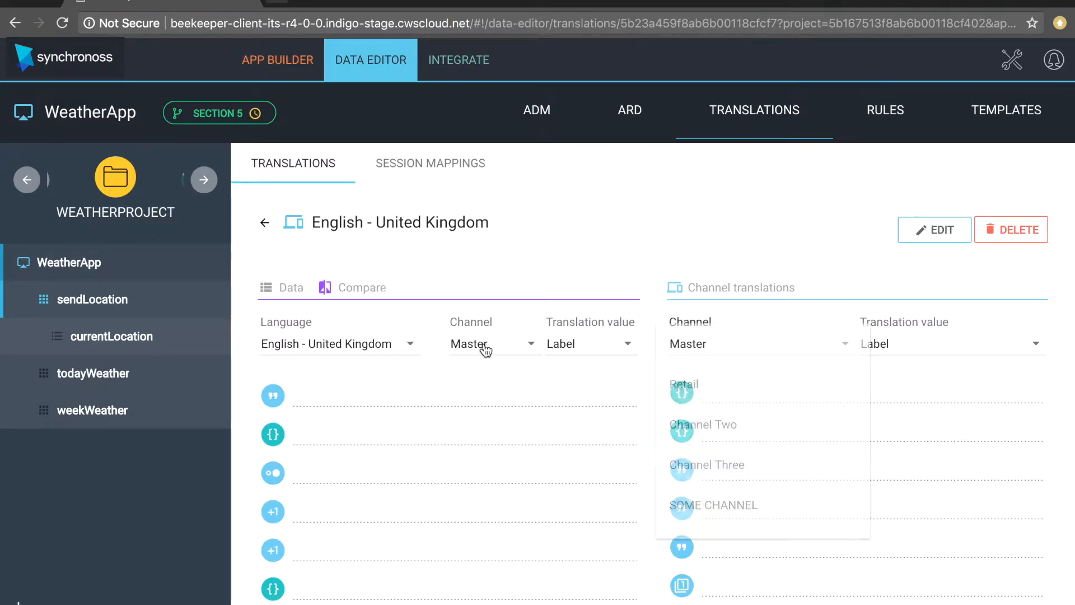
left_click(586, 343)
left_click(588, 352)
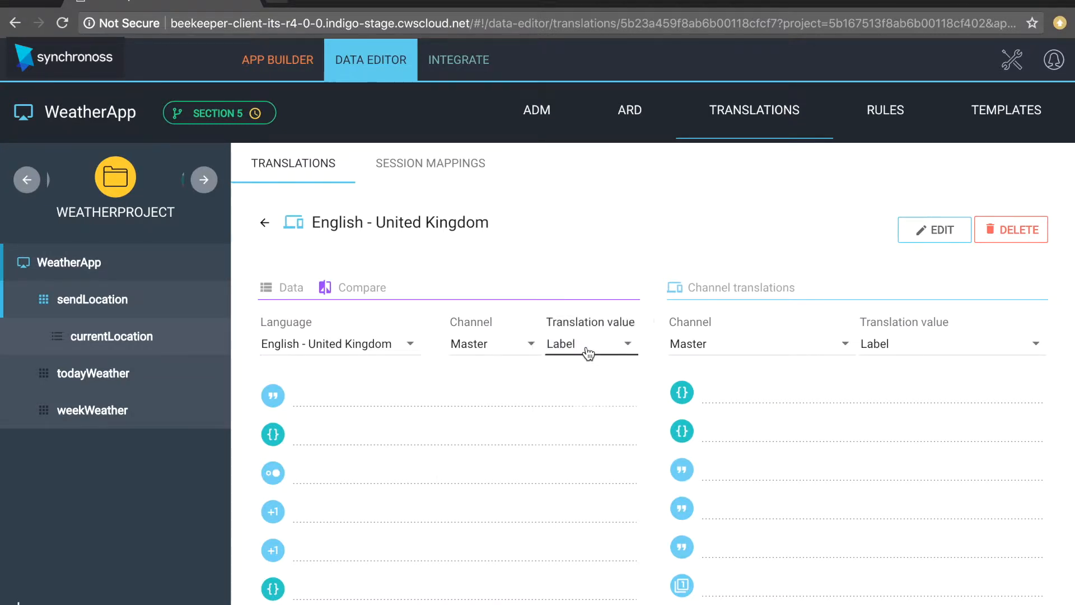
left_click(455, 350)
left_click(420, 334)
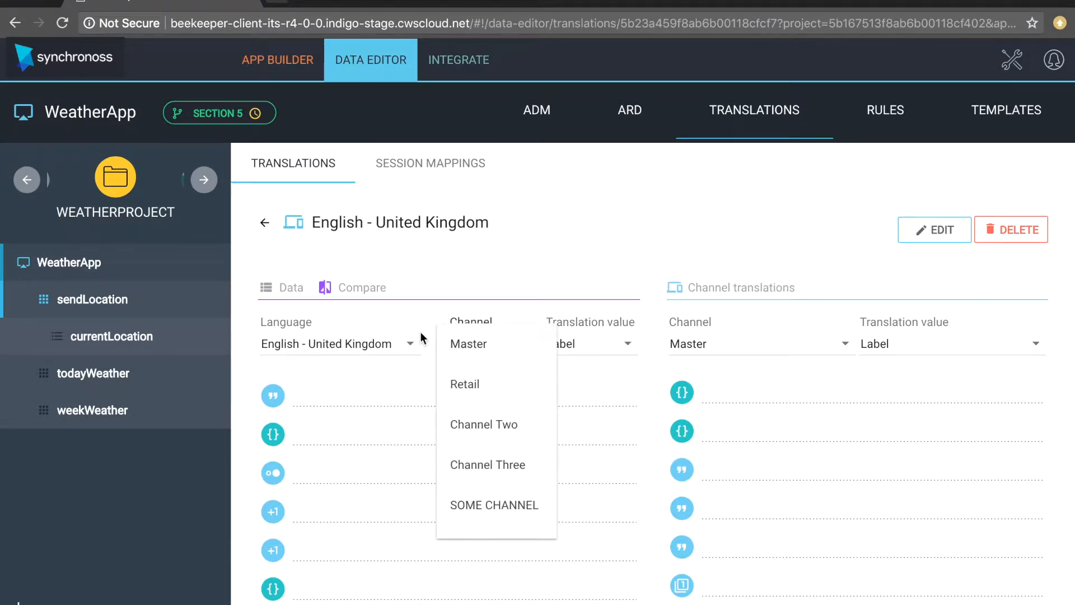
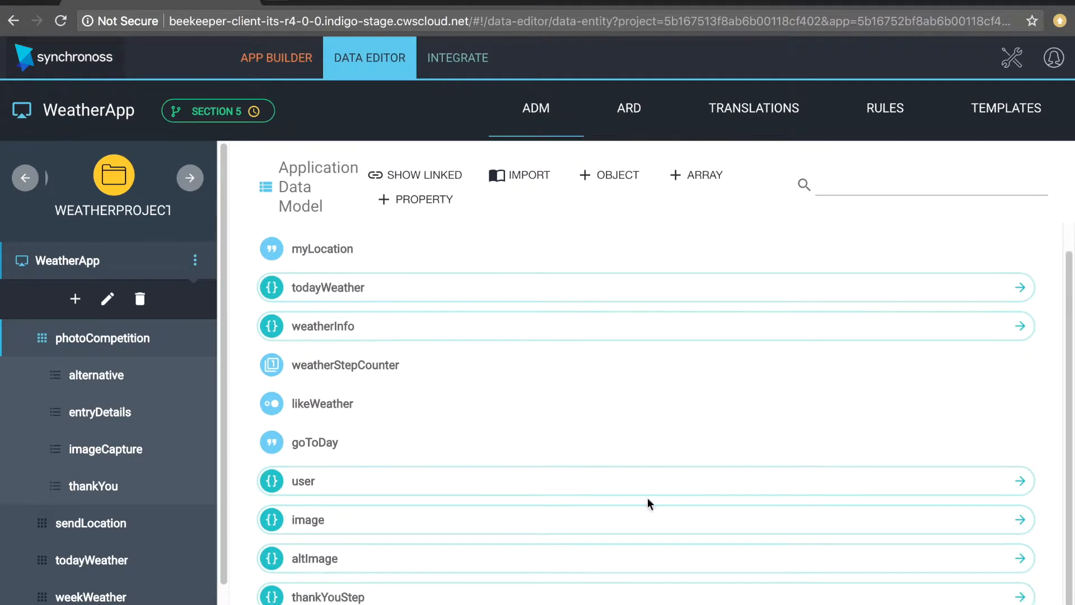
- Expand the user, image and altImage data objects in the ADM tab to see their fields
left_click(1019, 481)
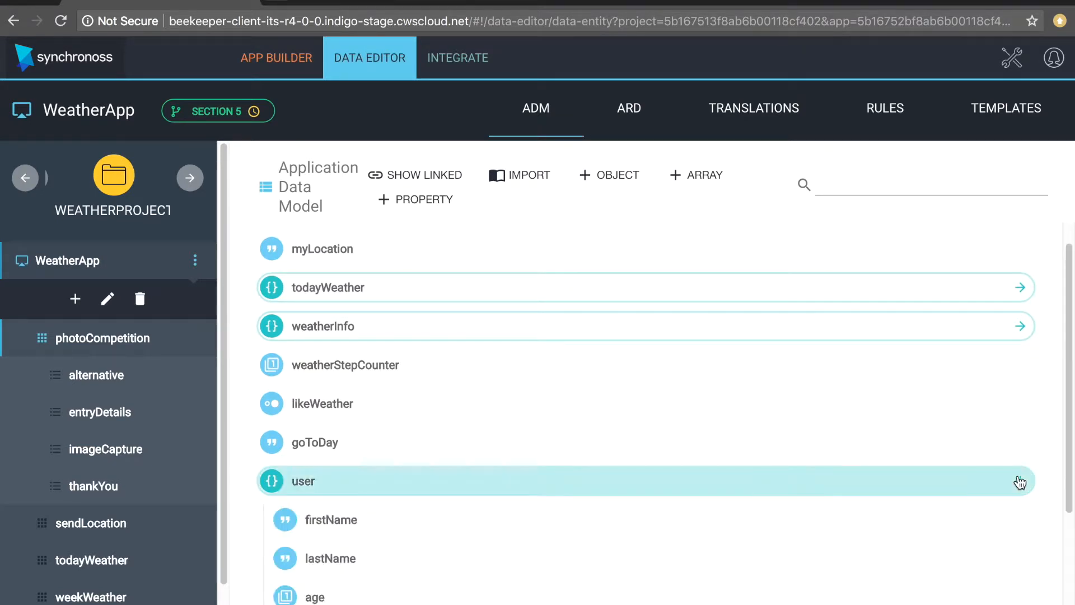
scroll(1020, 481, "down", 4)
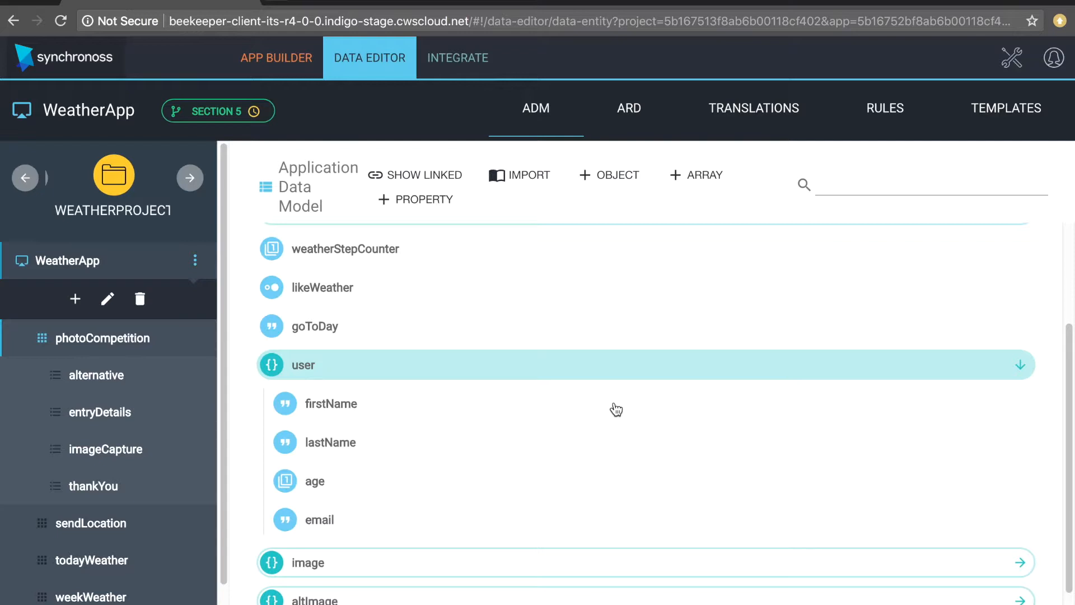
scroll(616, 410, "down", 1)
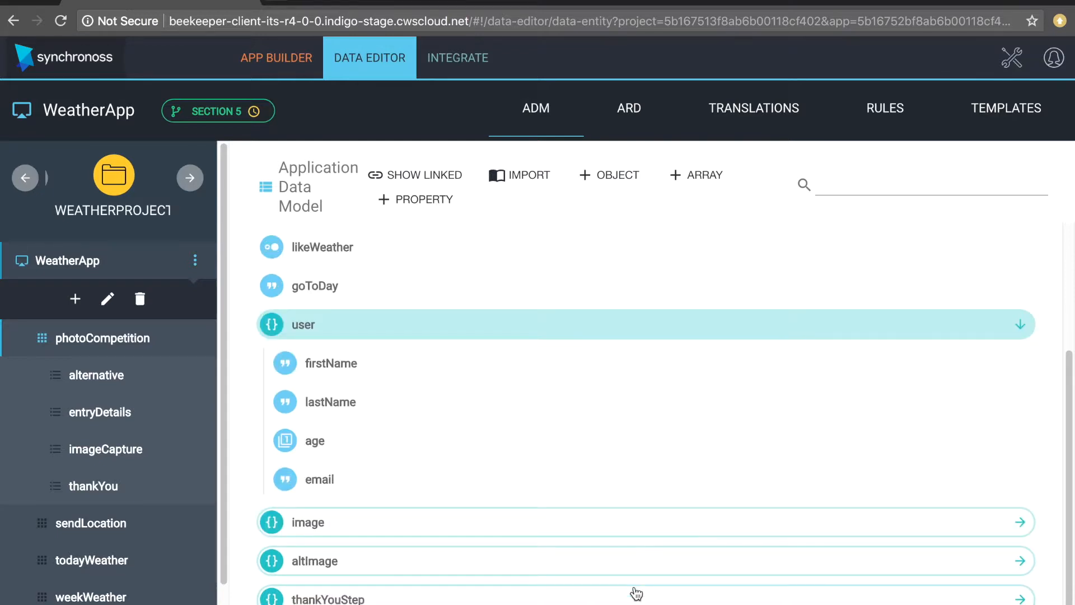
left_click(787, 521)
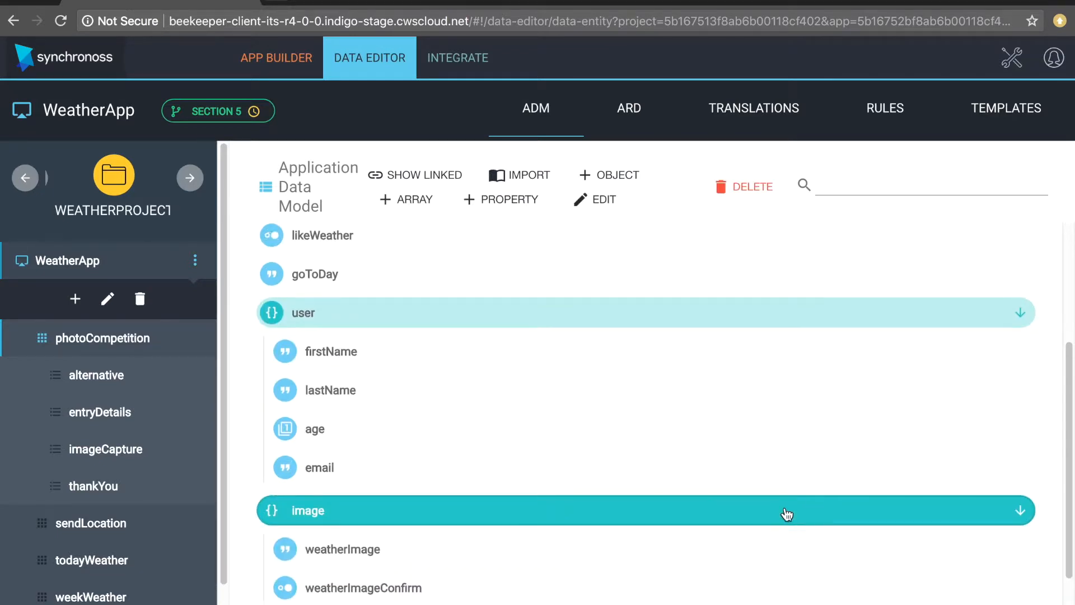
scroll(785, 514, "down", 2)
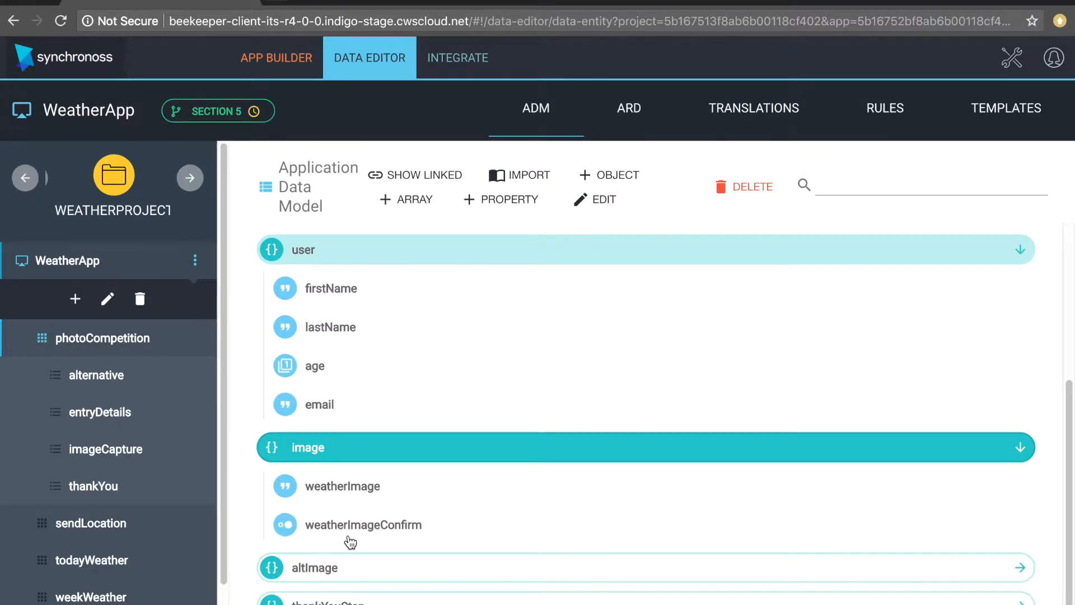
scroll(351, 540, "down", 1)
left_click(463, 563)
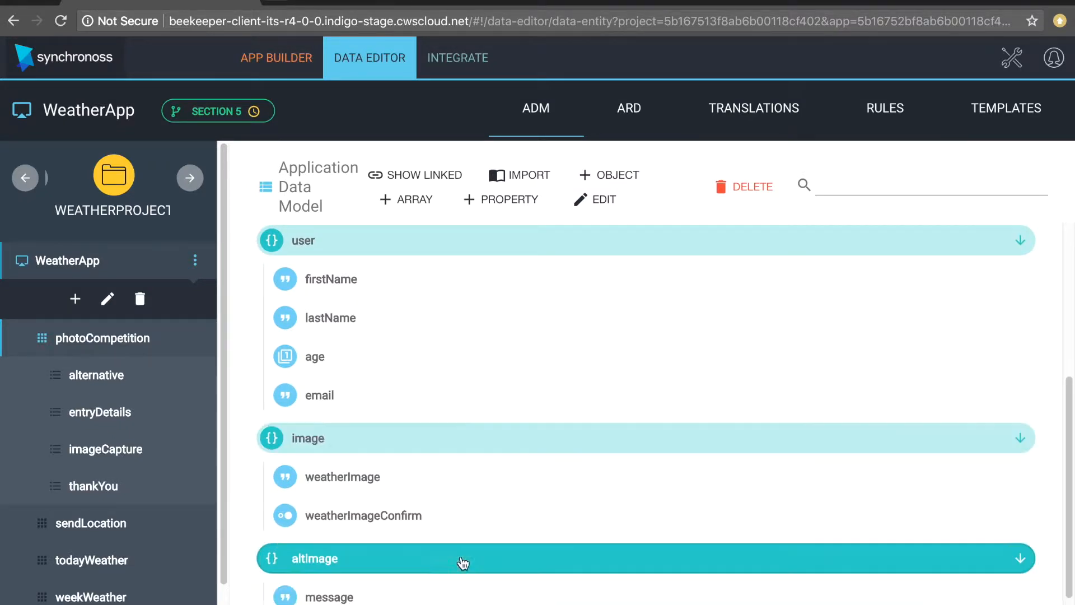
scroll(1032, 527, "down", 2)
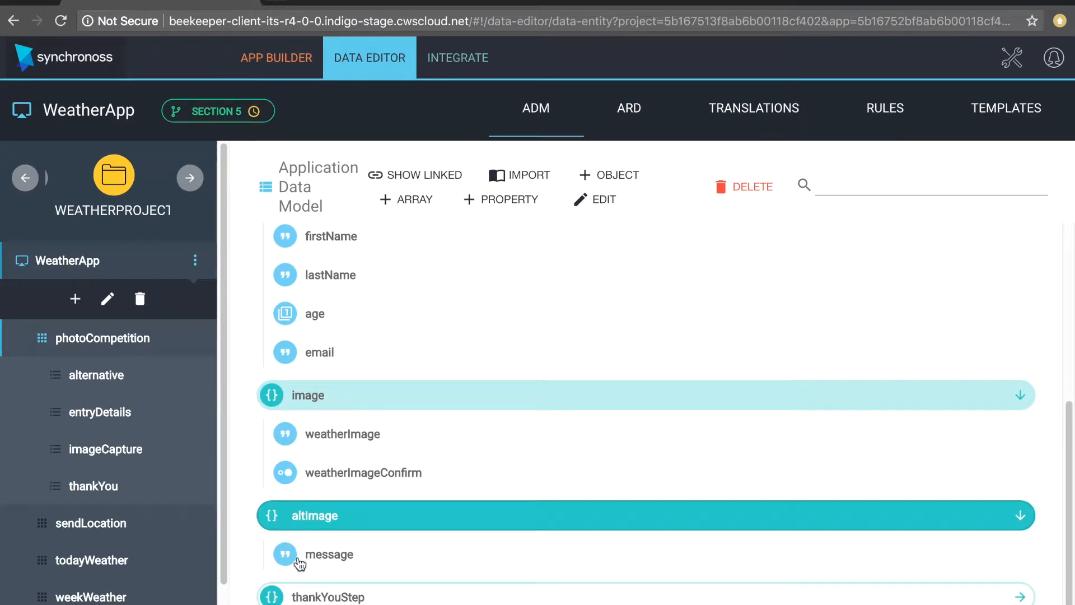
- Expand thankYouStep, then open the entryDetails step's design view
left_click(1020, 597)
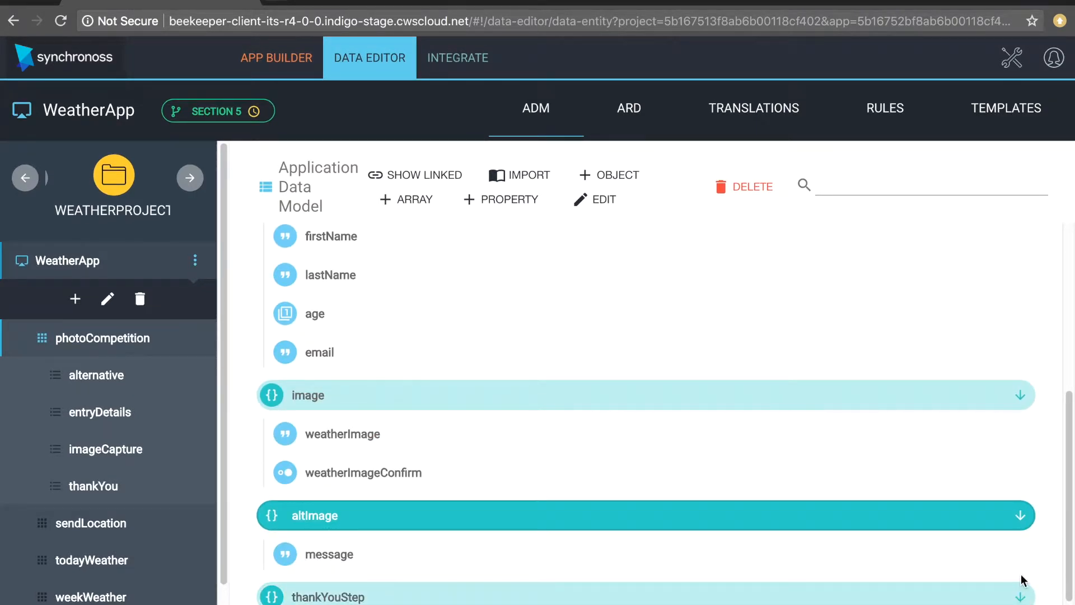
scroll(1020, 574, "down", 1)
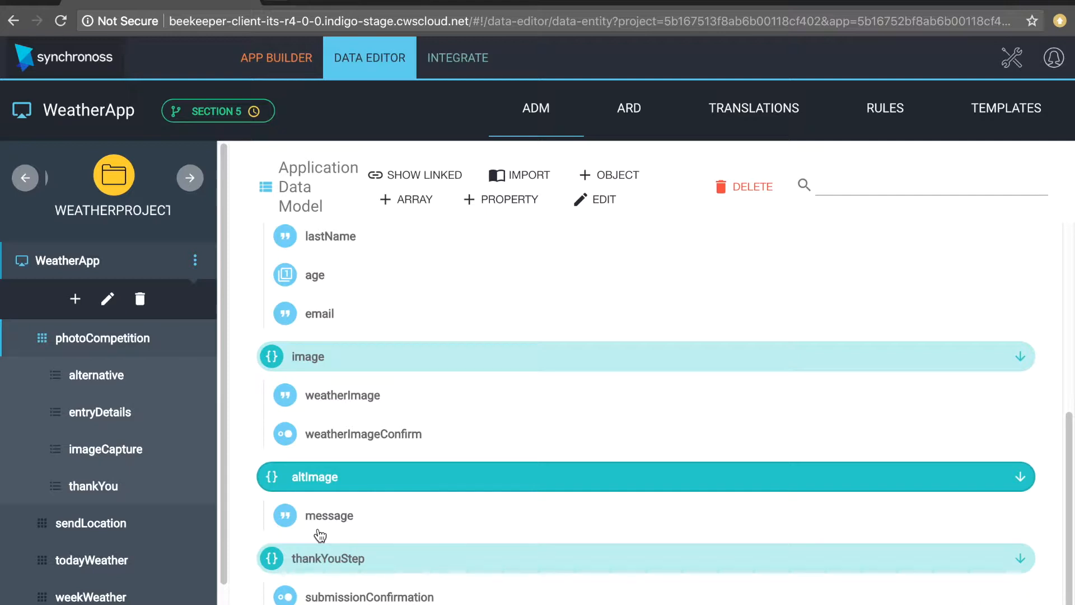
scroll(319, 536, "up", 5)
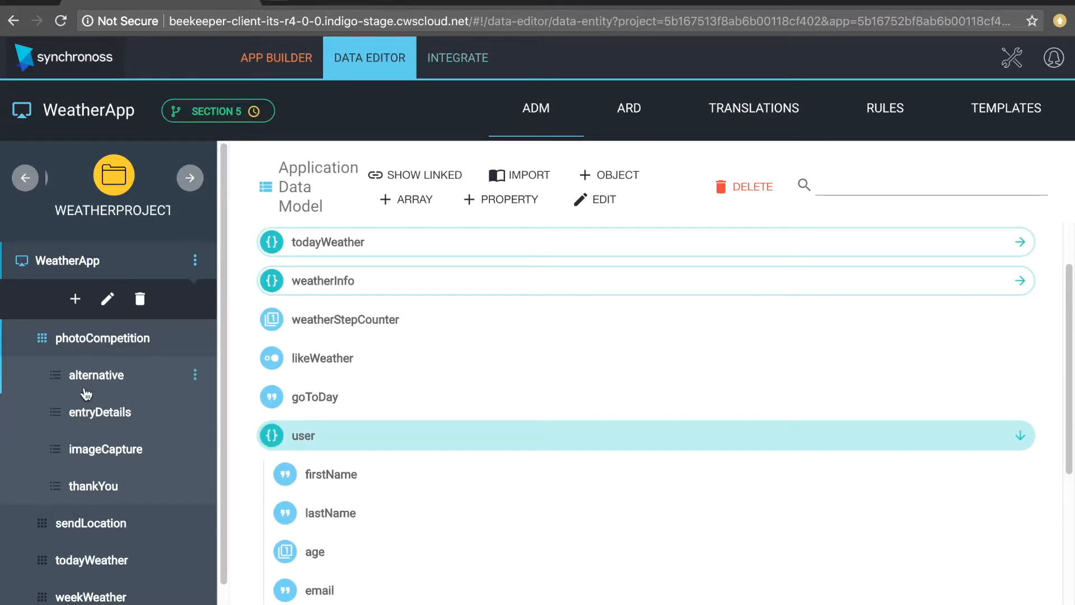
left_click(99, 413)
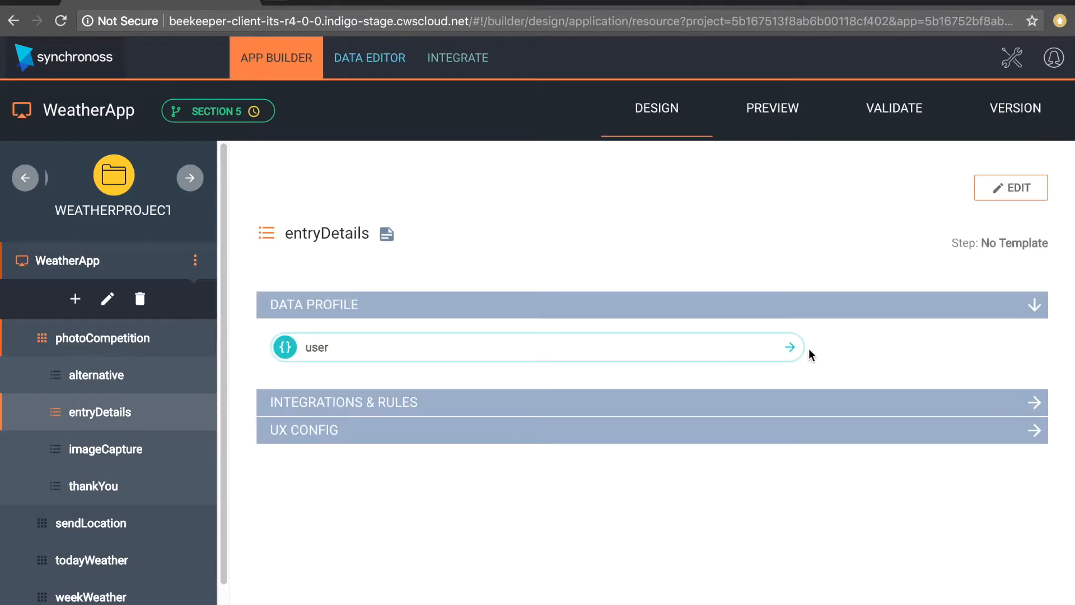
- List the user data profile's fields and show entryDetails' integrations and rules
left_click(789, 348)
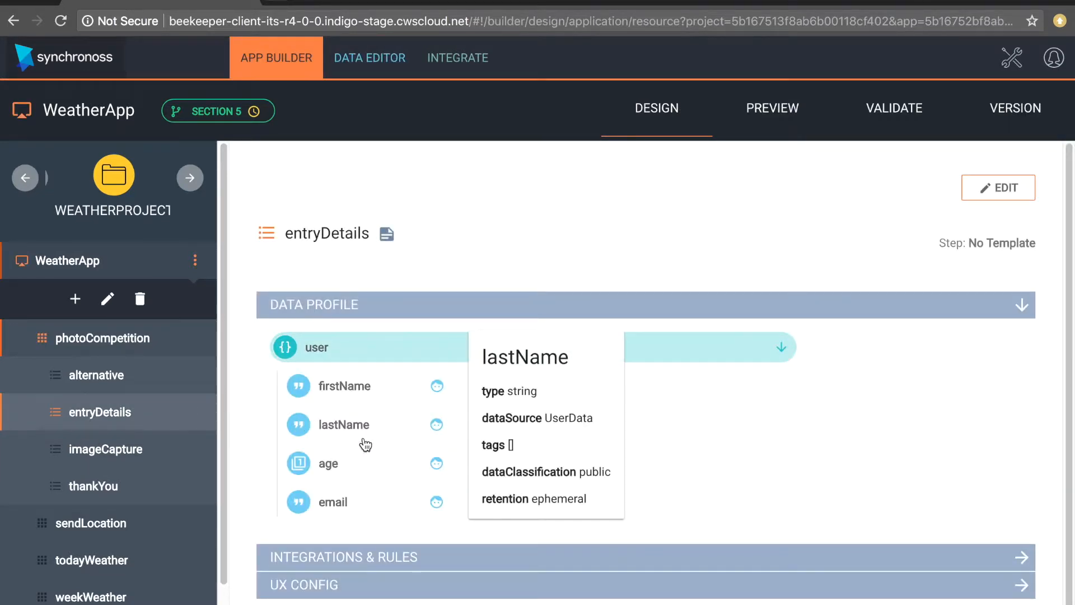
mouse_move(367, 486)
mouse_move(366, 511)
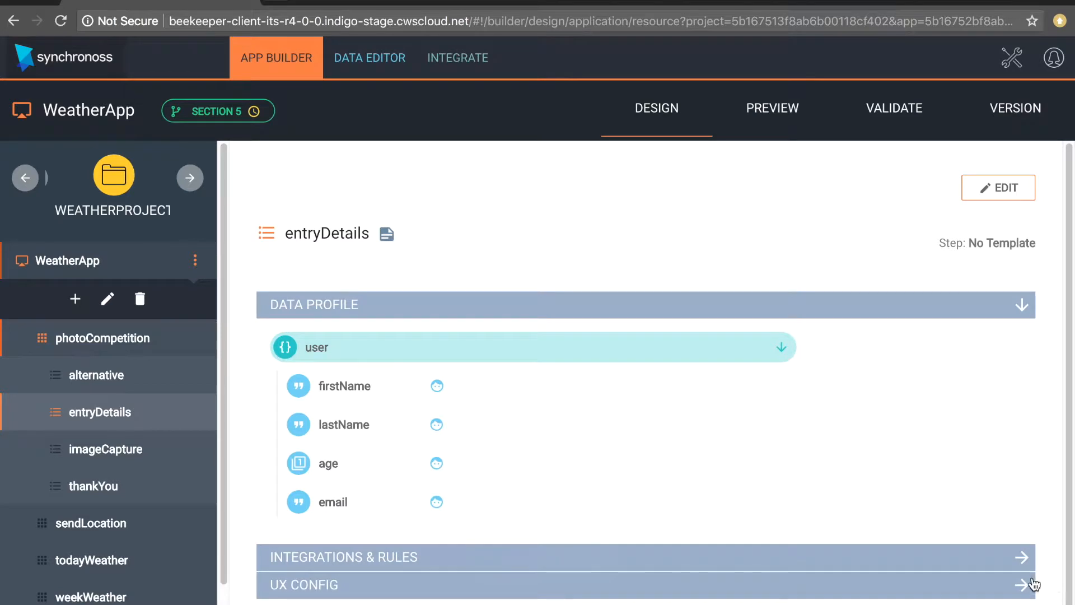
left_click(1021, 554)
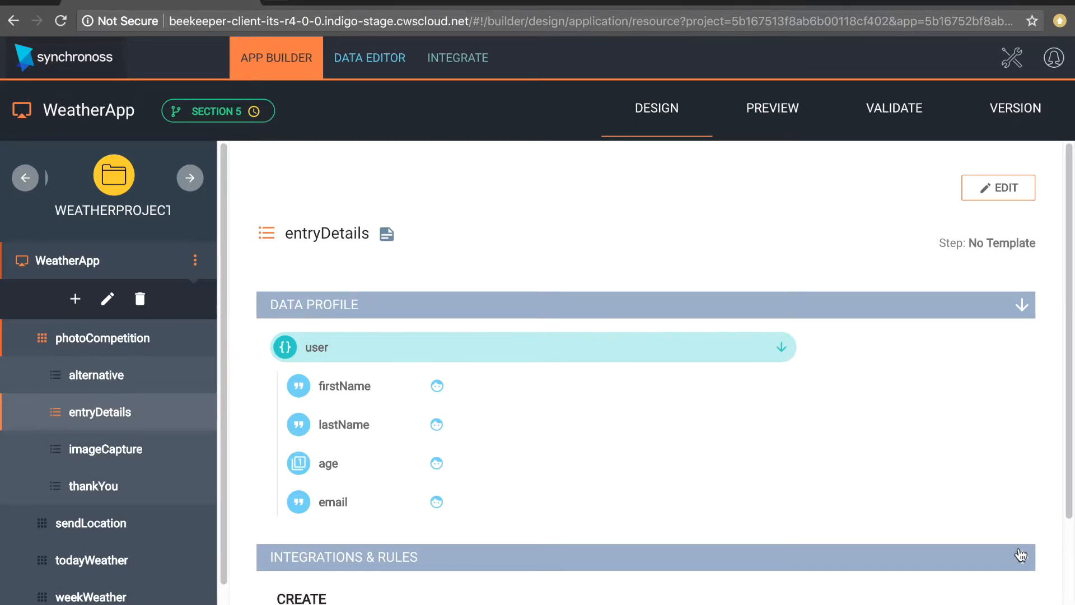
scroll(1021, 554, "down", 3)
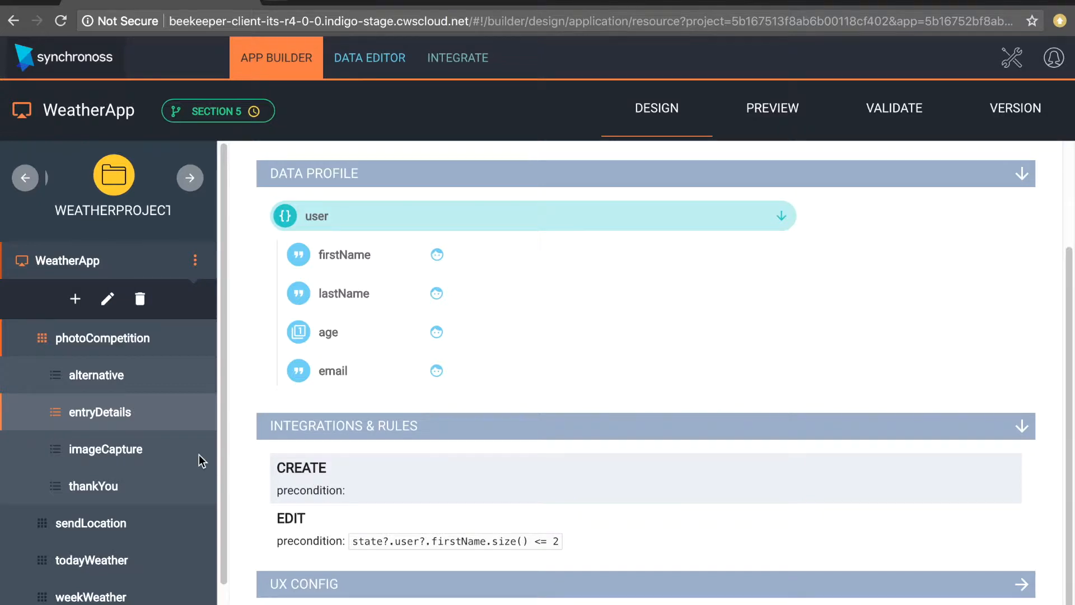
- Review rules for imageCapture, alternative and thankYou, then entryDetails' firstName size <= 2 edit precondition
left_click(140, 453)
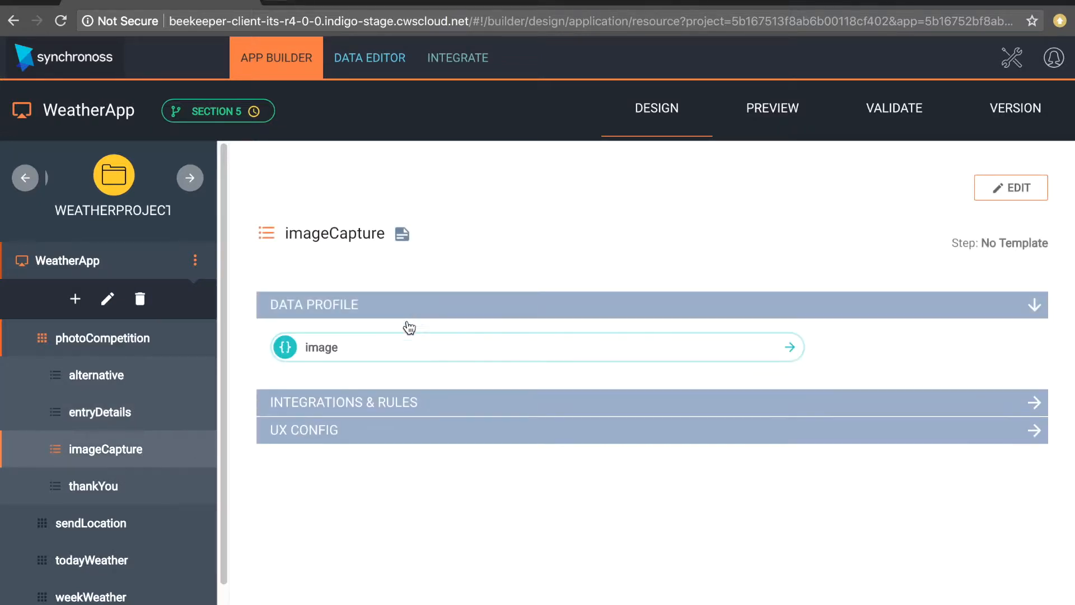
left_click(408, 414)
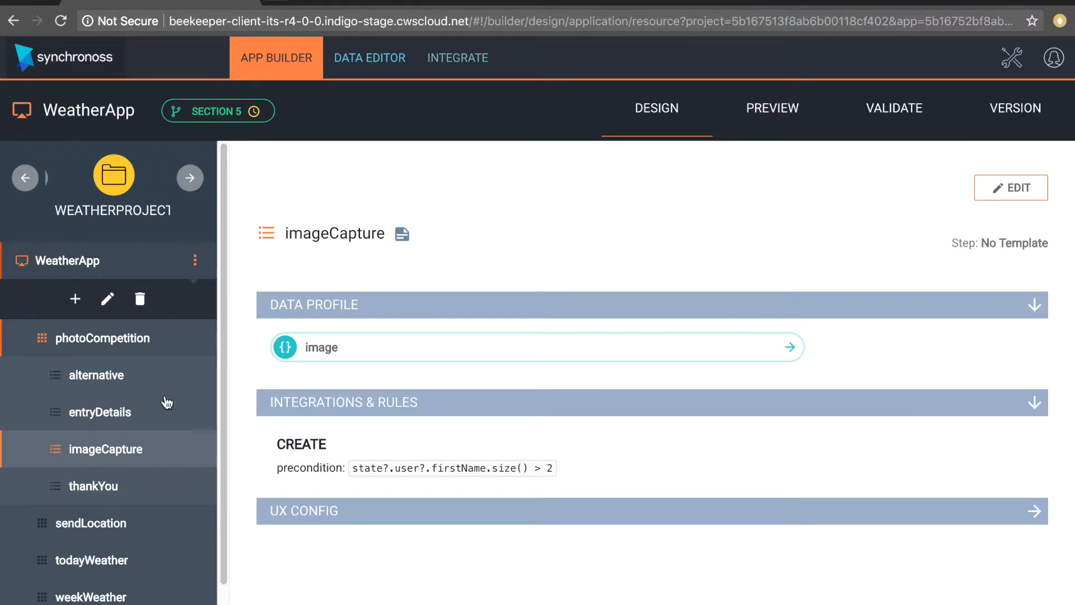
left_click(136, 375)
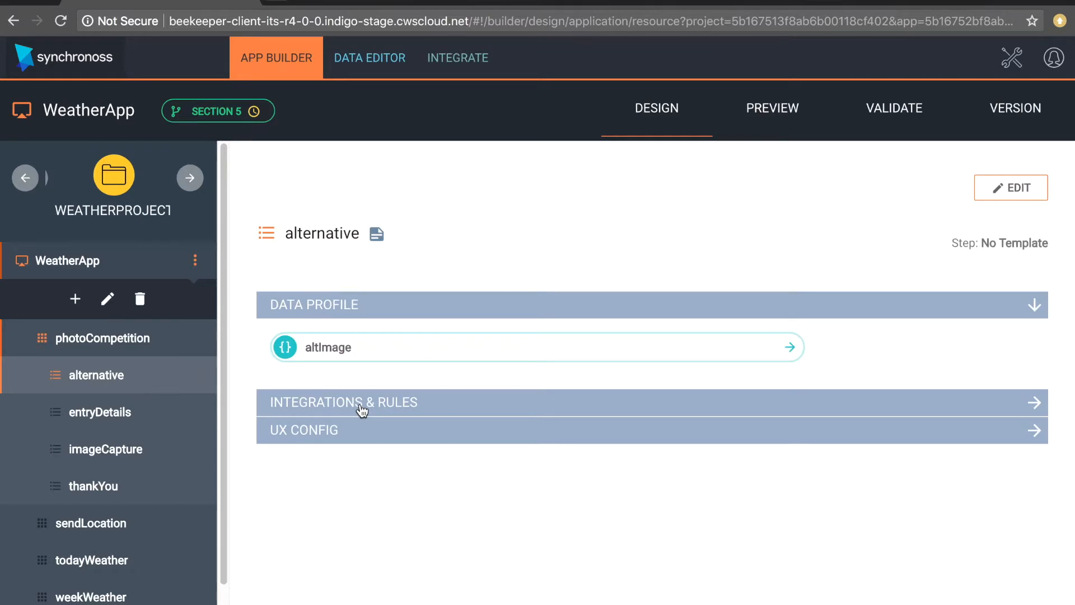
left_click(361, 413)
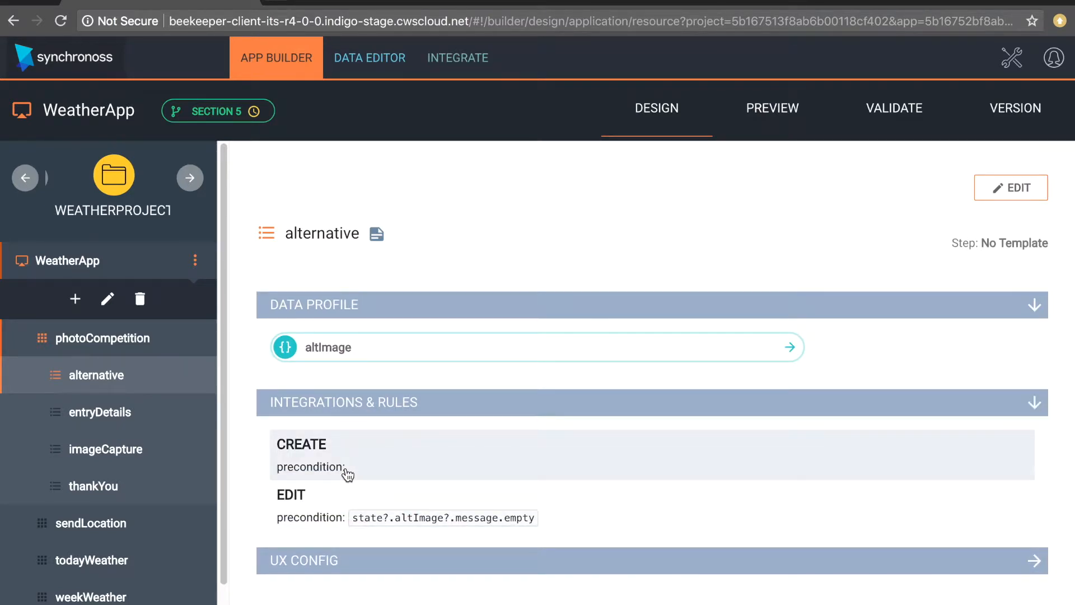
left_click(85, 486)
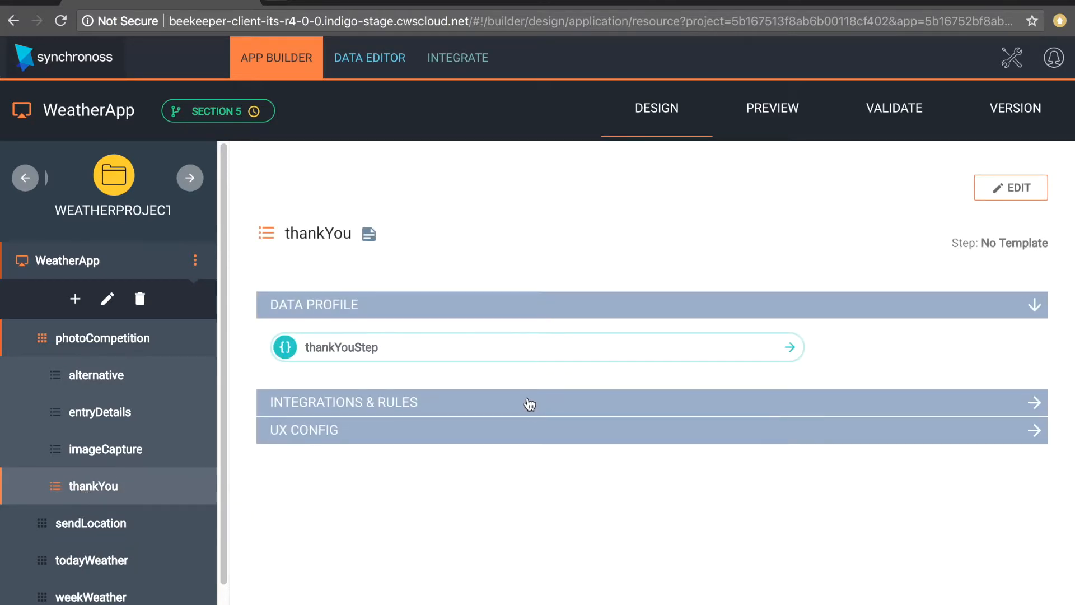
left_click(1029, 411)
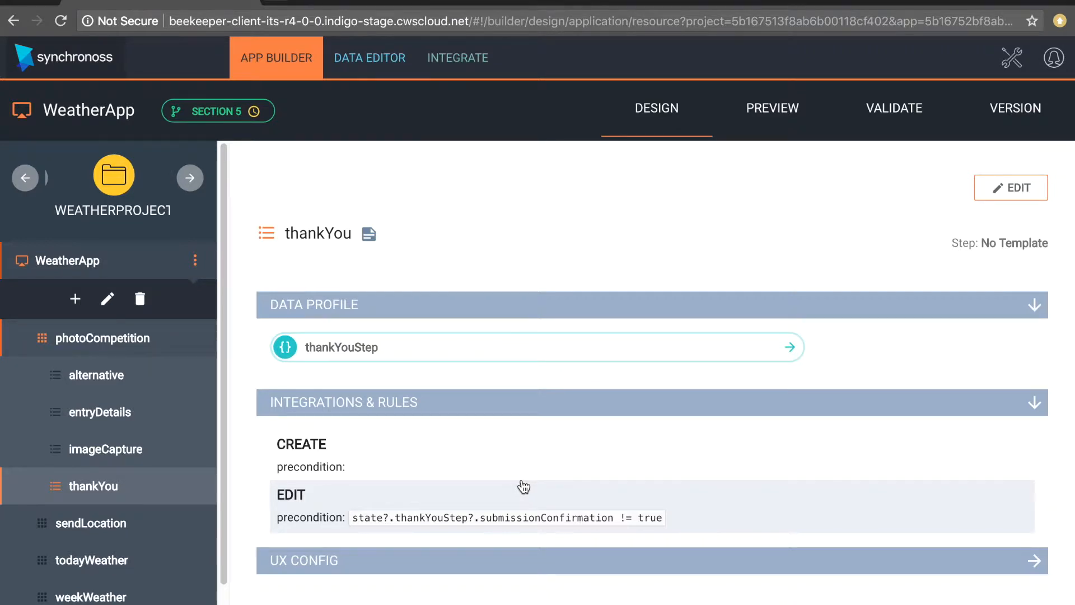
left_click(97, 417)
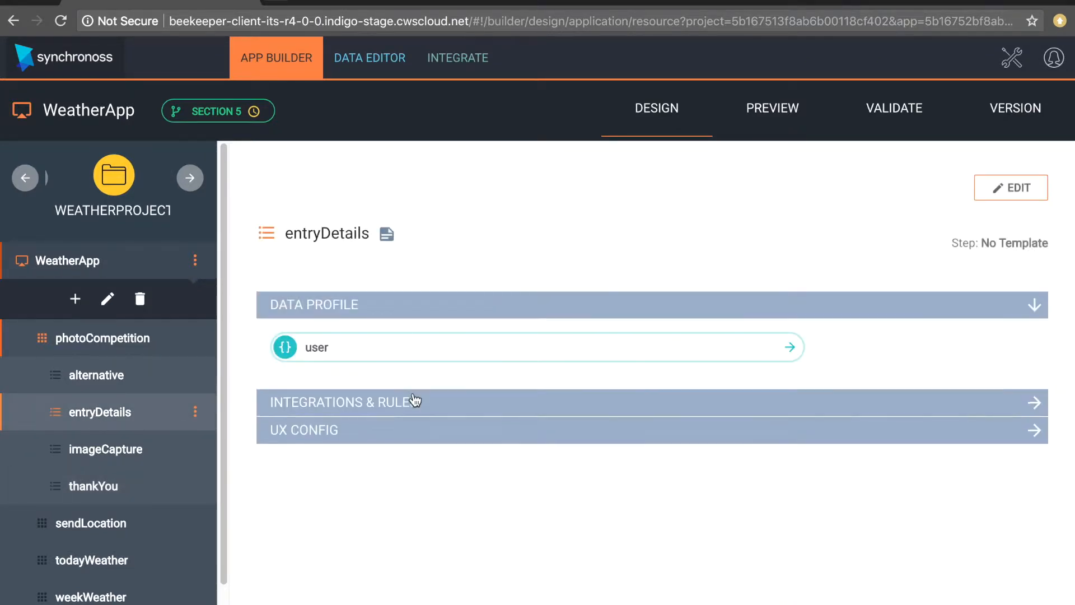
left_click(1037, 411)
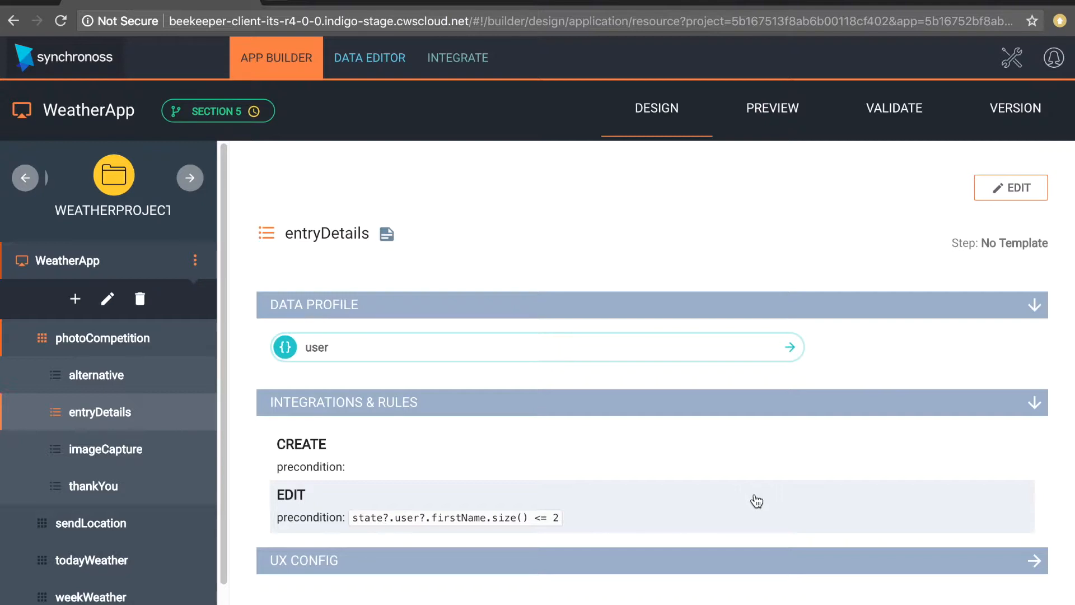
- Review the imageCapture create precondition and the alternative step's rules
left_click(108, 449)
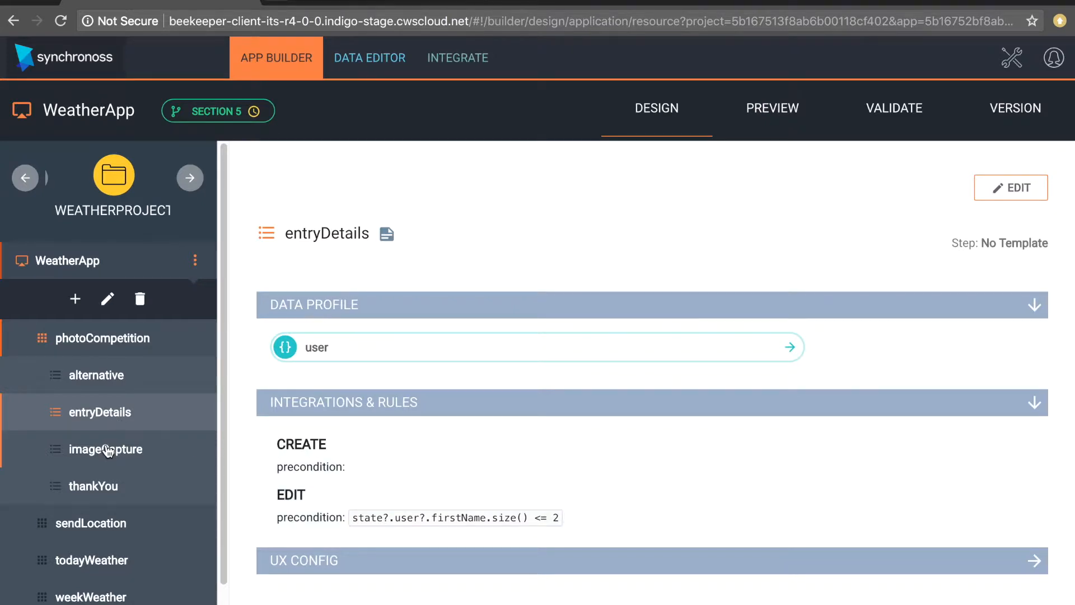
left_click(1036, 404)
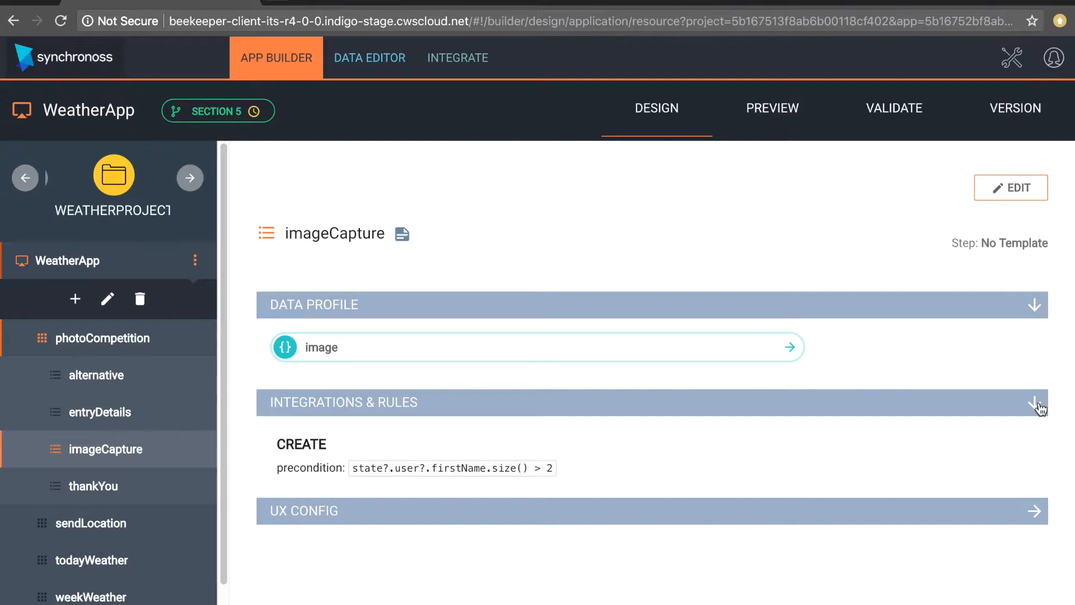
left_click(99, 388)
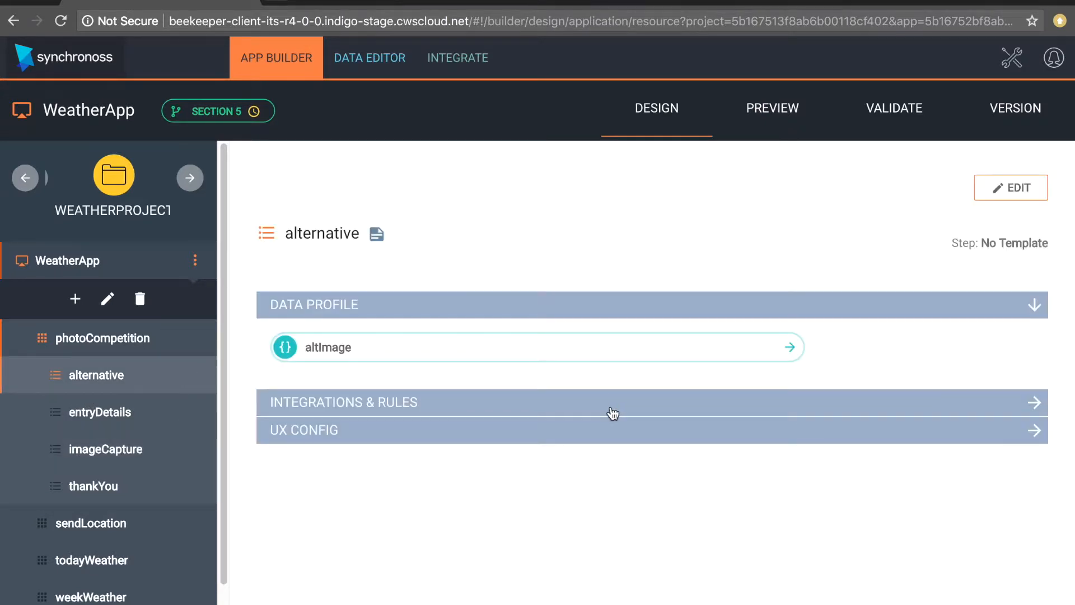
left_click(1045, 408)
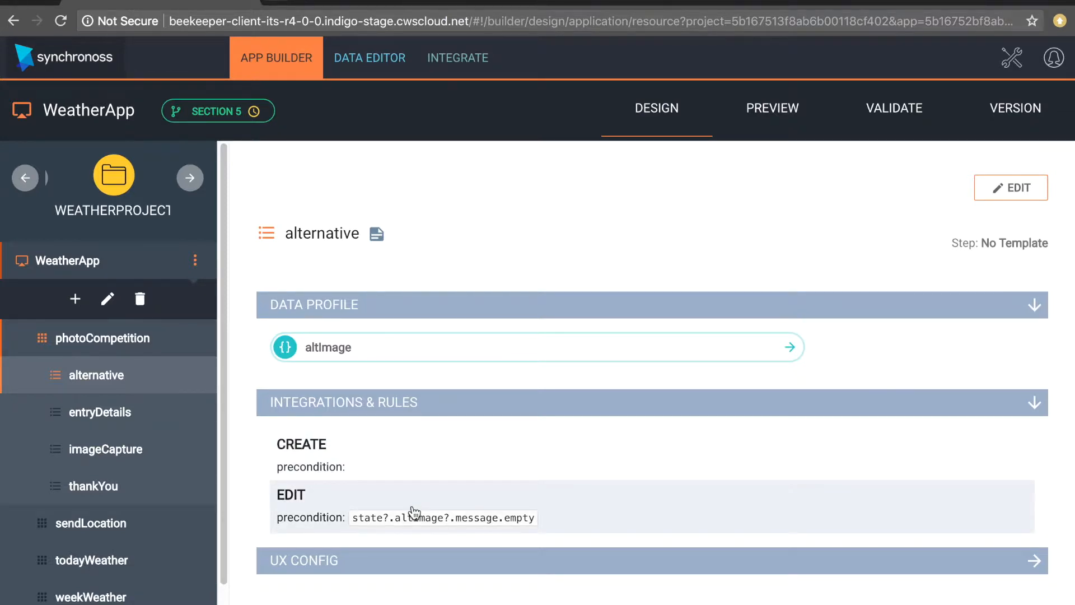
- Check thankYou's edit precondition, then open the WeatherApp preview
left_click(96, 486)
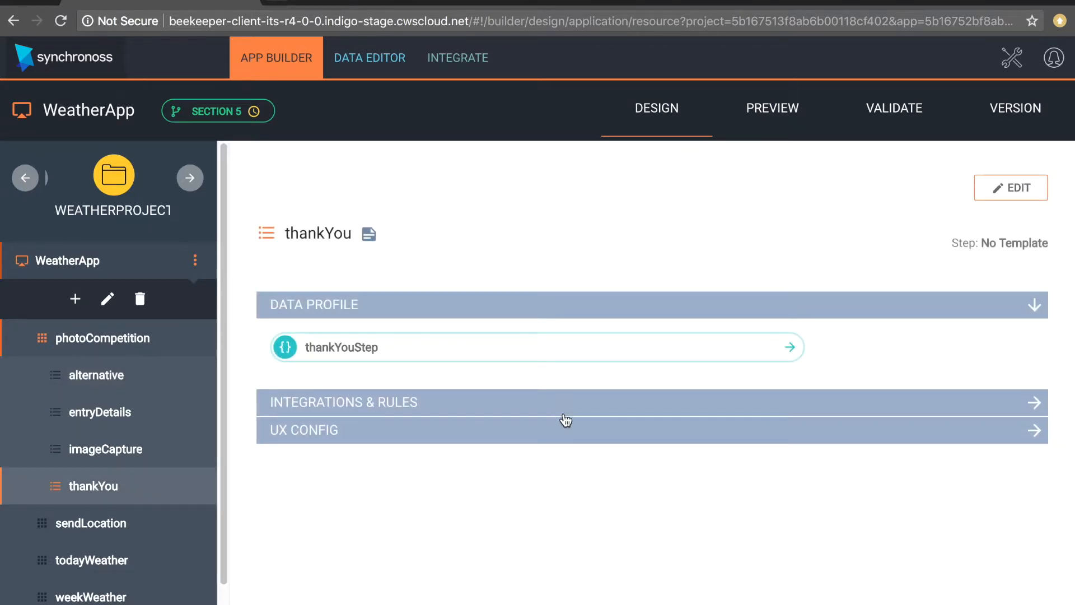
left_click(1033, 403)
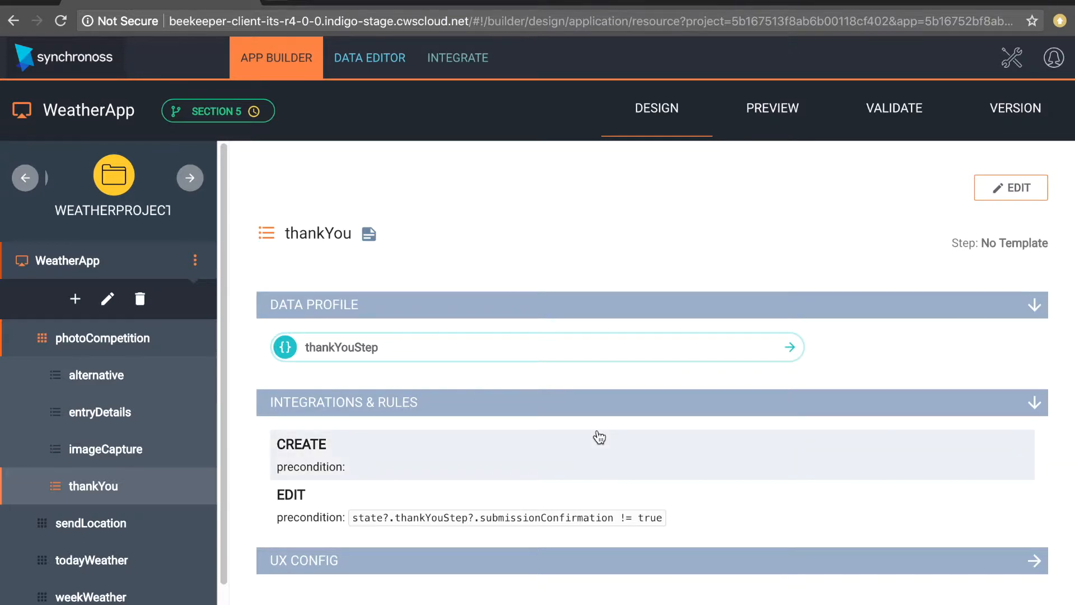
left_click(784, 114)
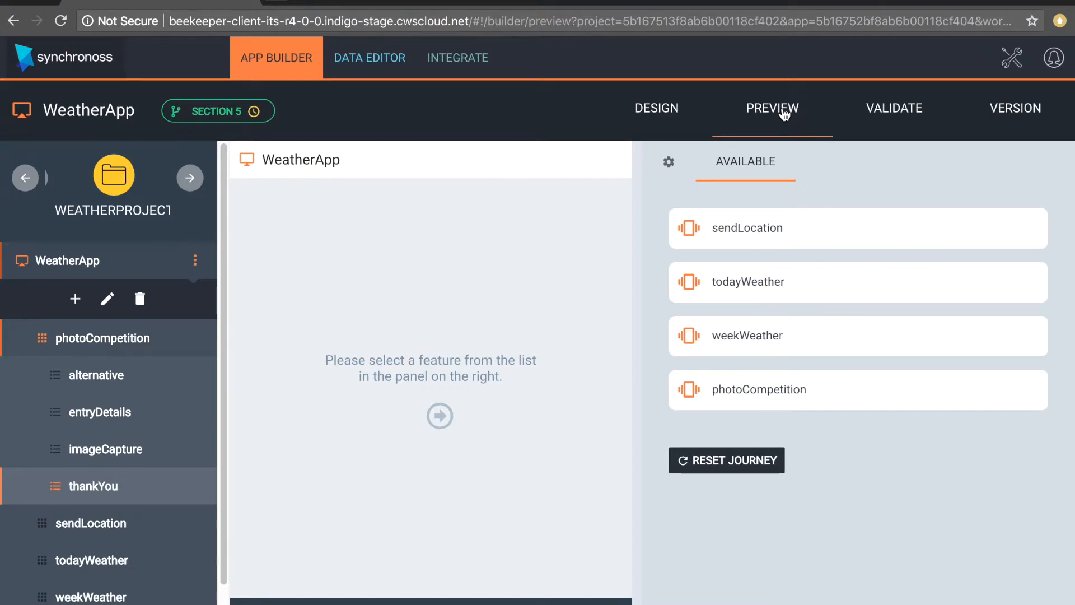
- Start photoCompetition and fill entryDetails with a first name, last name, age 19 and an e-mail address
left_click(854, 399)
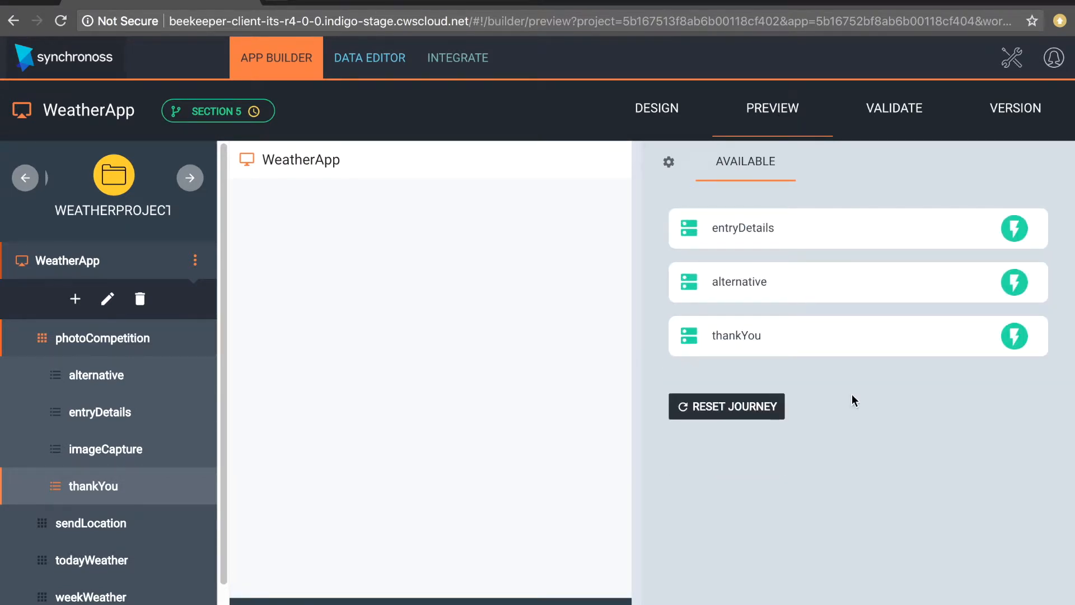
left_click(807, 234)
left_click(783, 296)
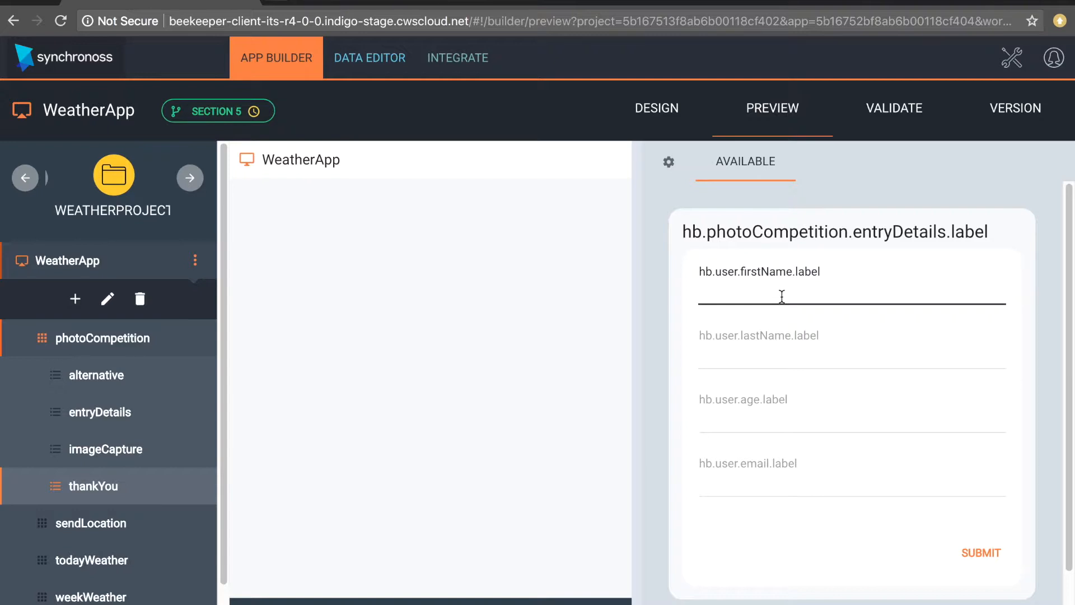
type("H")
left_click(748, 348)
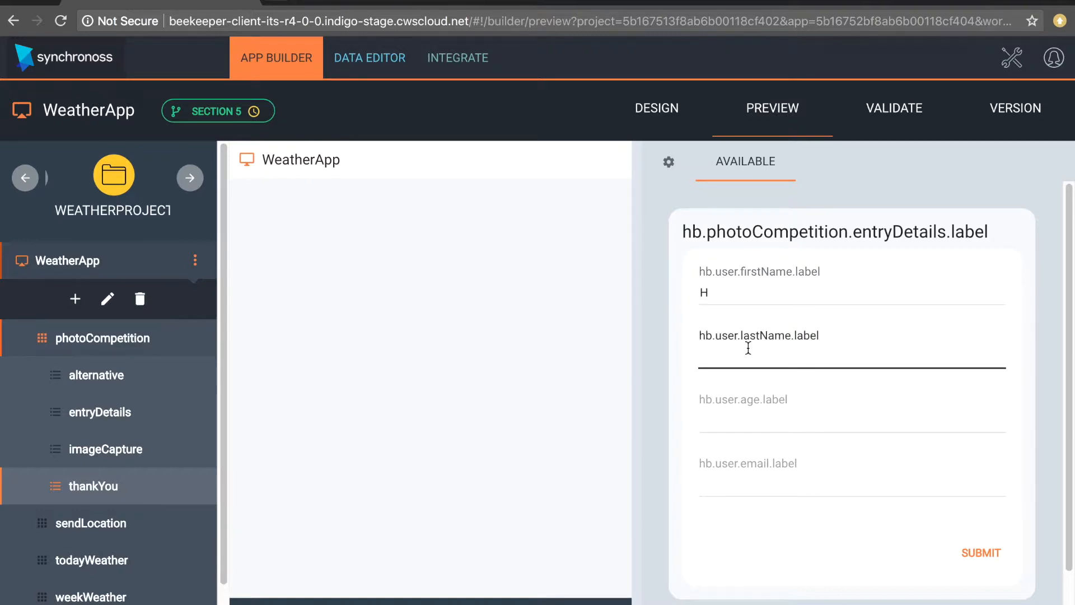
left_click(751, 424)
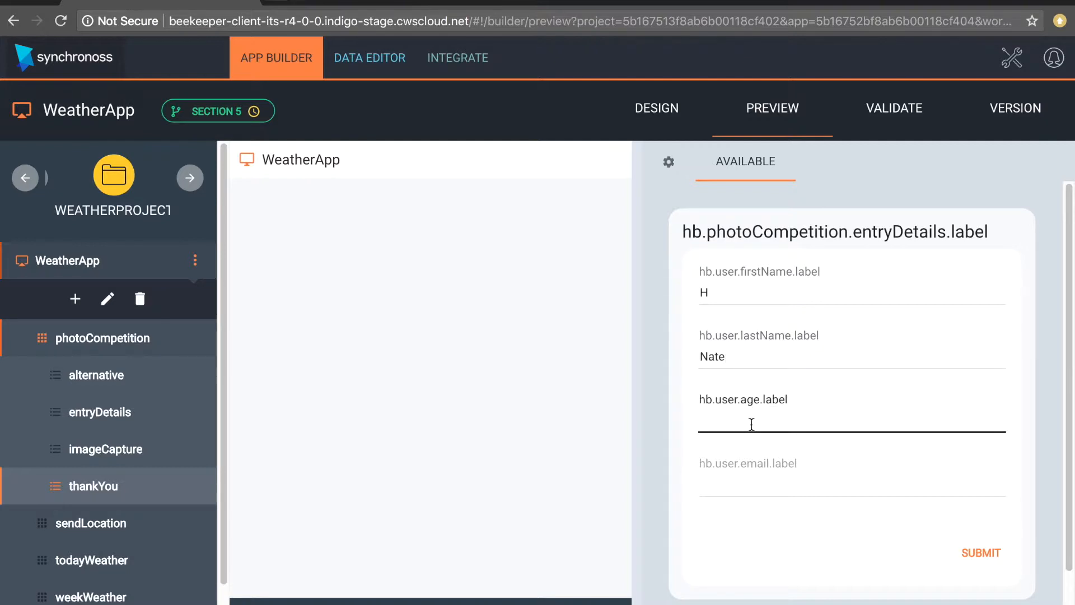
type("19")
left_click(757, 486)
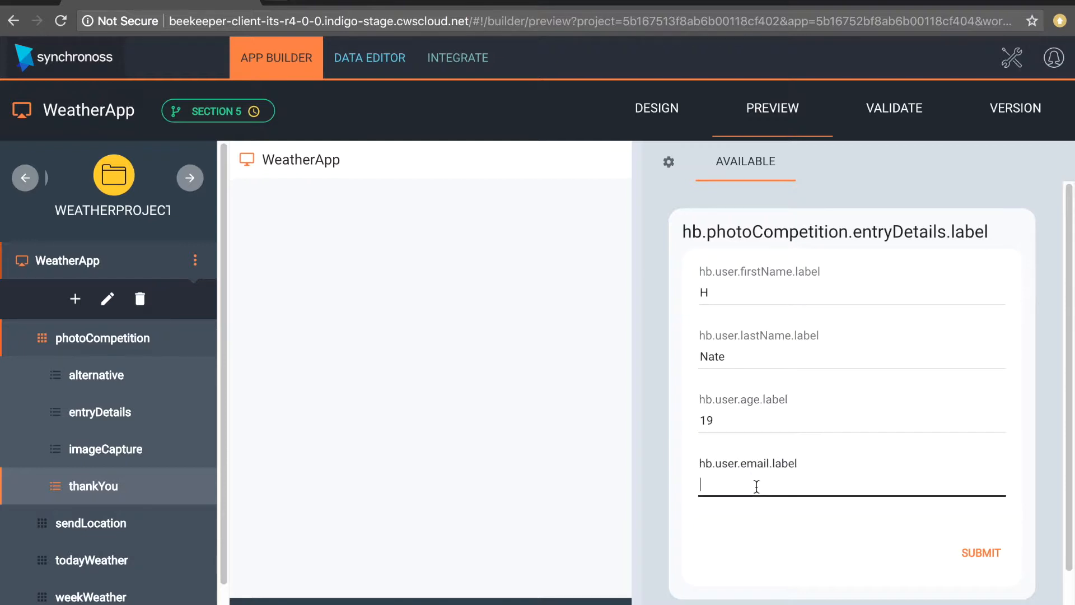
- Submit the entry details, then lengthen the first name and resubmit so imageCapture unlocks
left_click(1002, 557)
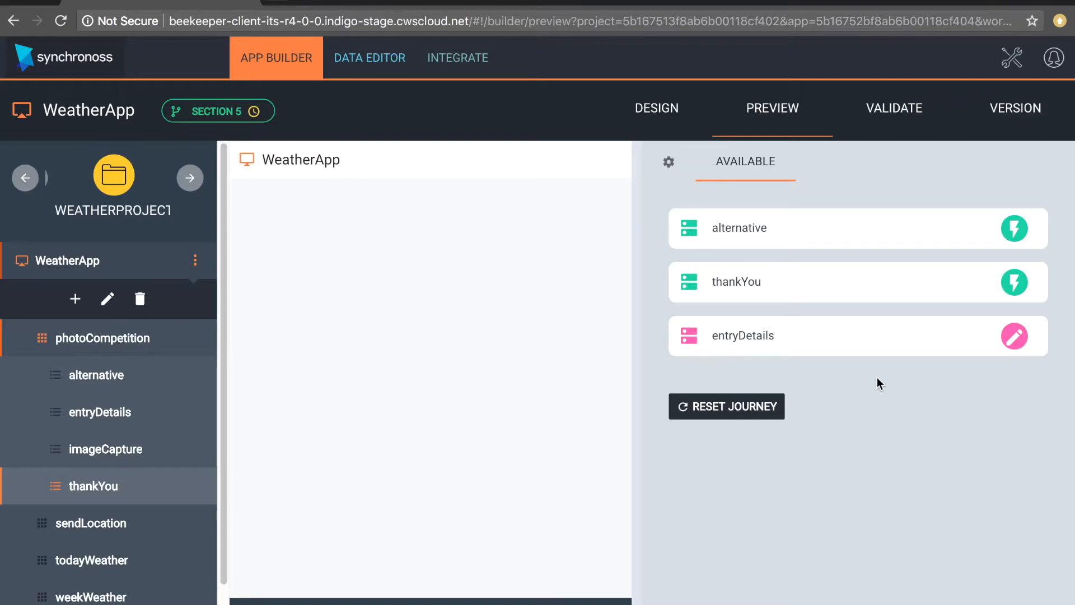
left_click(864, 349)
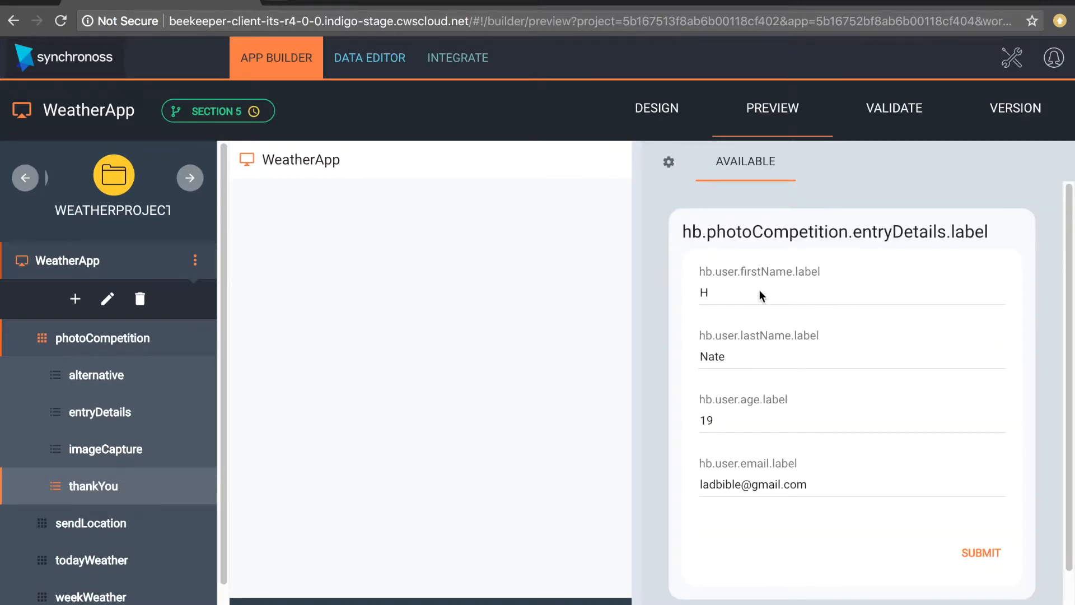
left_click(732, 303)
type("arr")
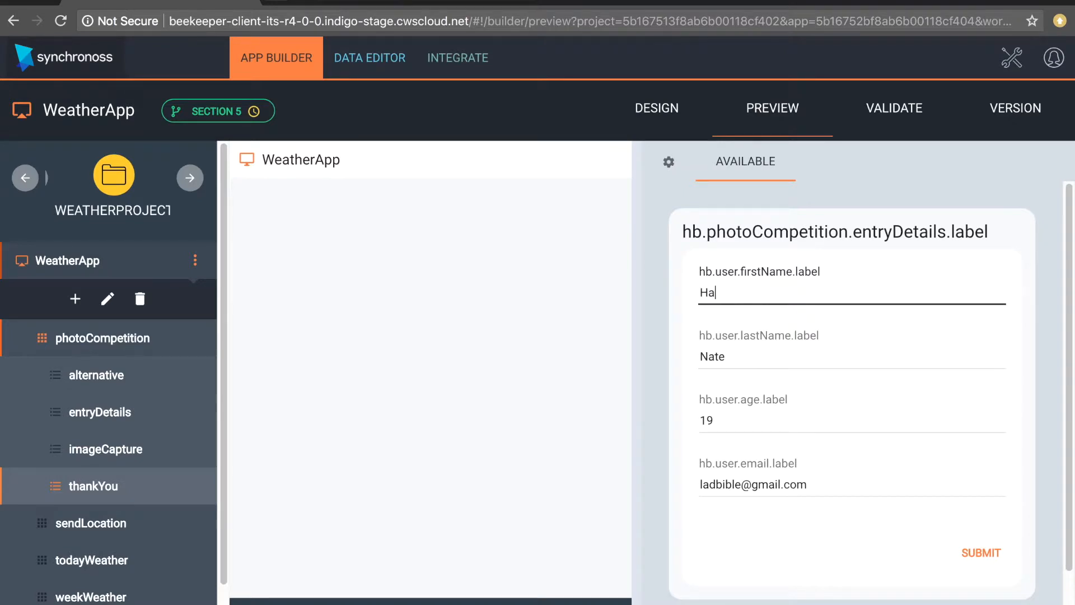
type("y")
left_click(980, 554)
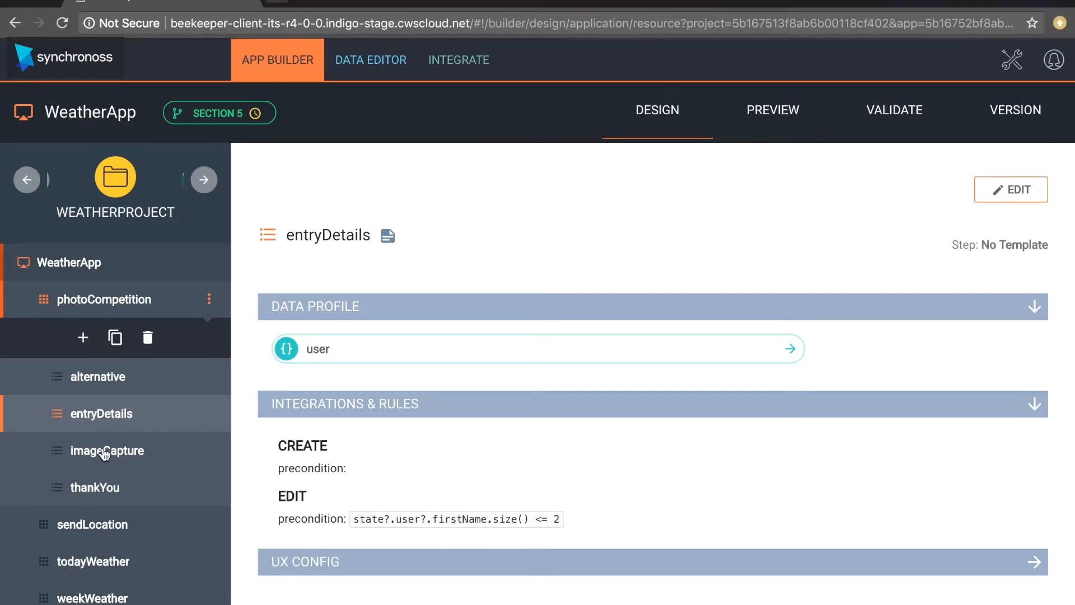
- Edit imageCapture and drop a comparison block into its create precondition's if condition
left_click(105, 453)
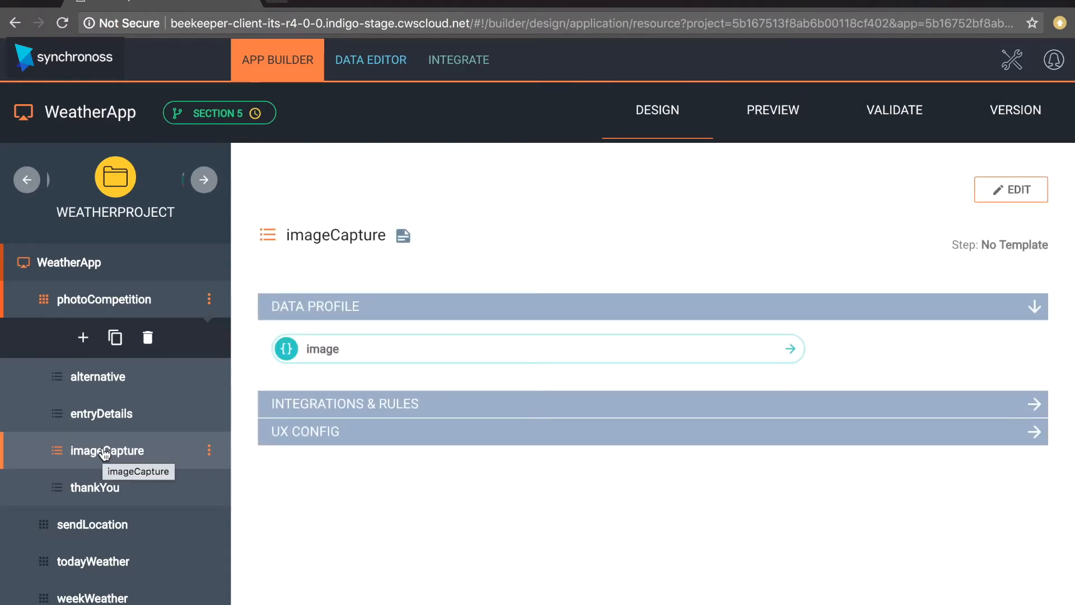
left_click(1034, 404)
left_click(983, 188)
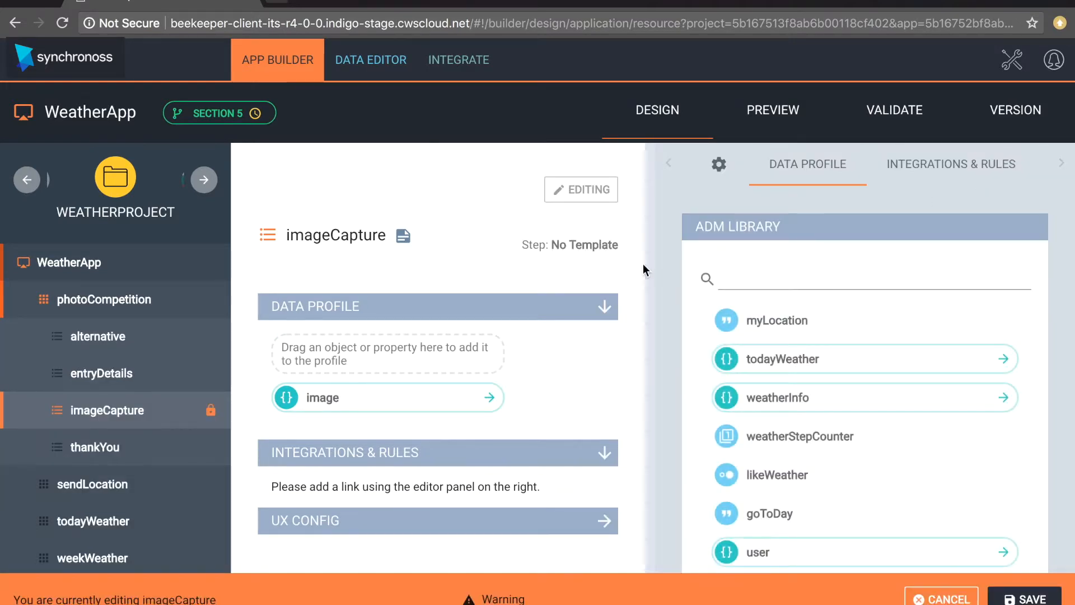
left_click(978, 167)
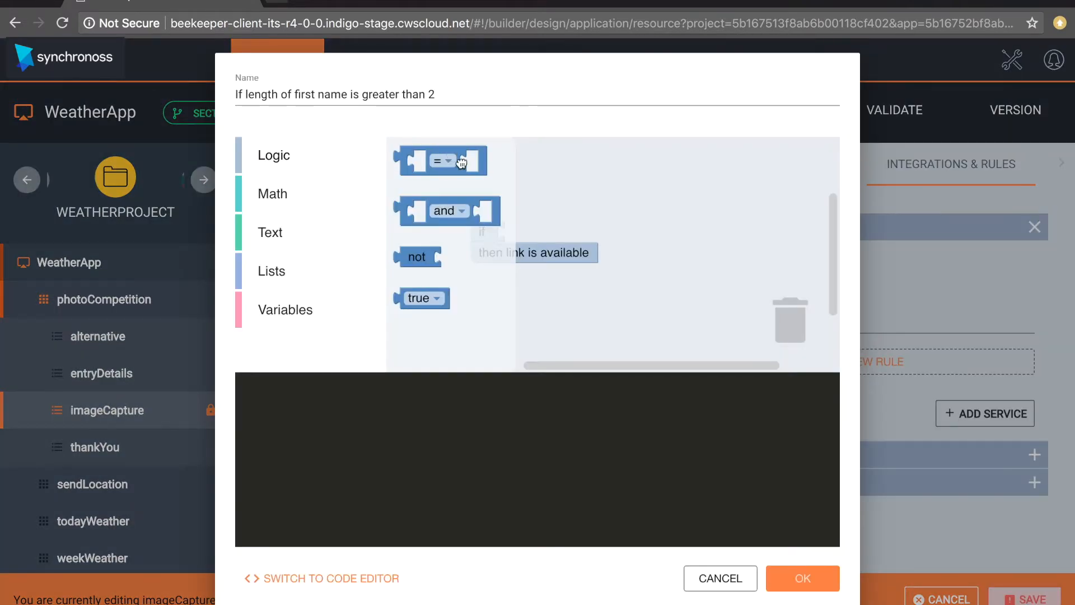
left_click_drag(461, 163, 559, 225)
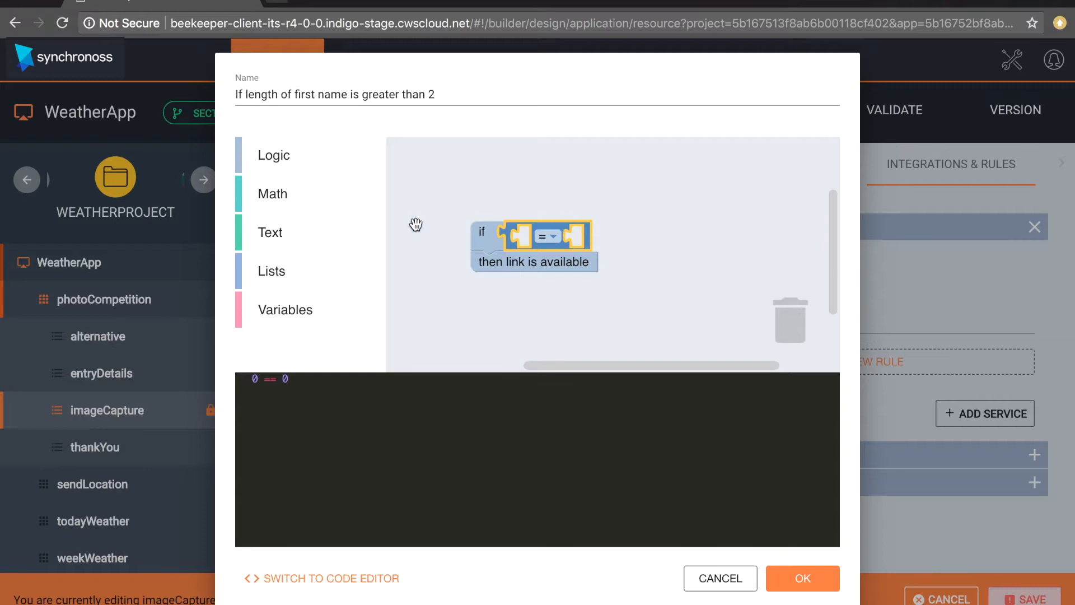
- Put a 'length of' block measuring user.firstName on the comparison's left side
left_click(270, 233)
left_click_drag(409, 305, 533, 251)
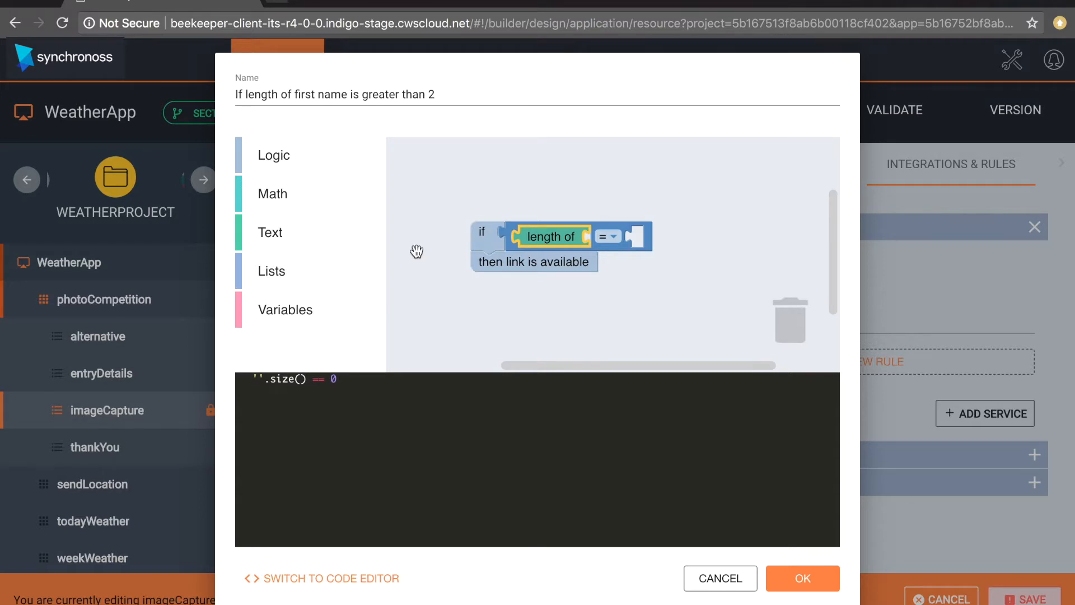
left_click(285, 311)
left_click_drag(483, 157, 667, 240)
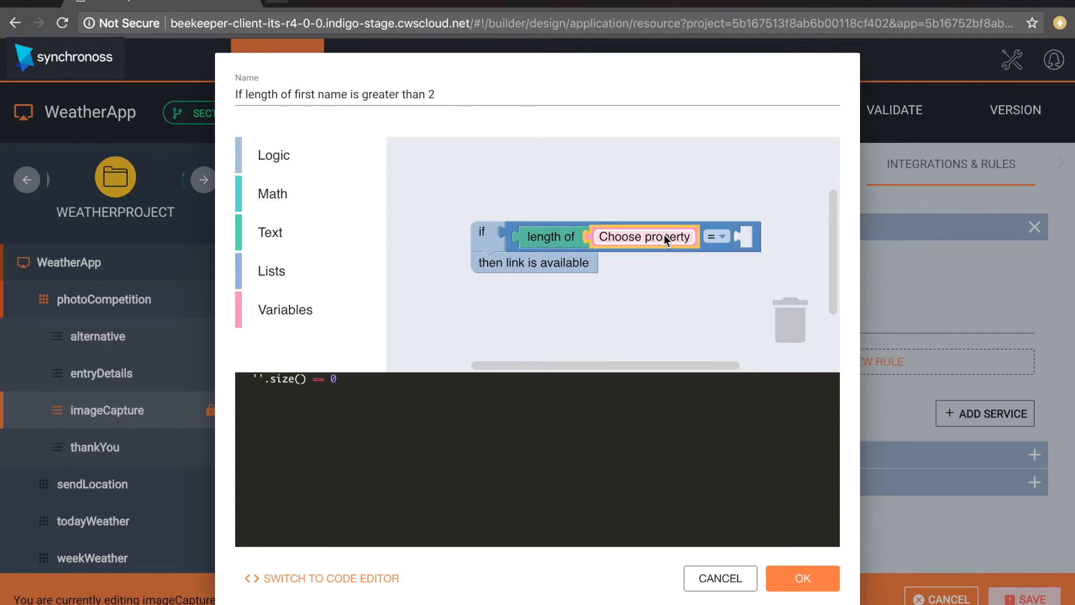
left_click(661, 234)
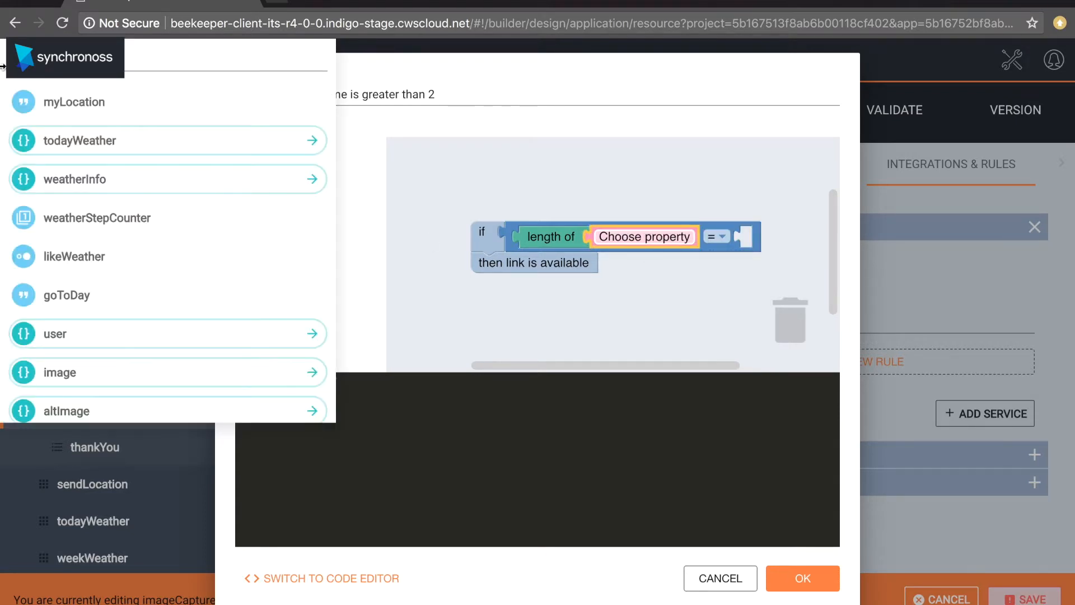
left_click(168, 59)
type("fir")
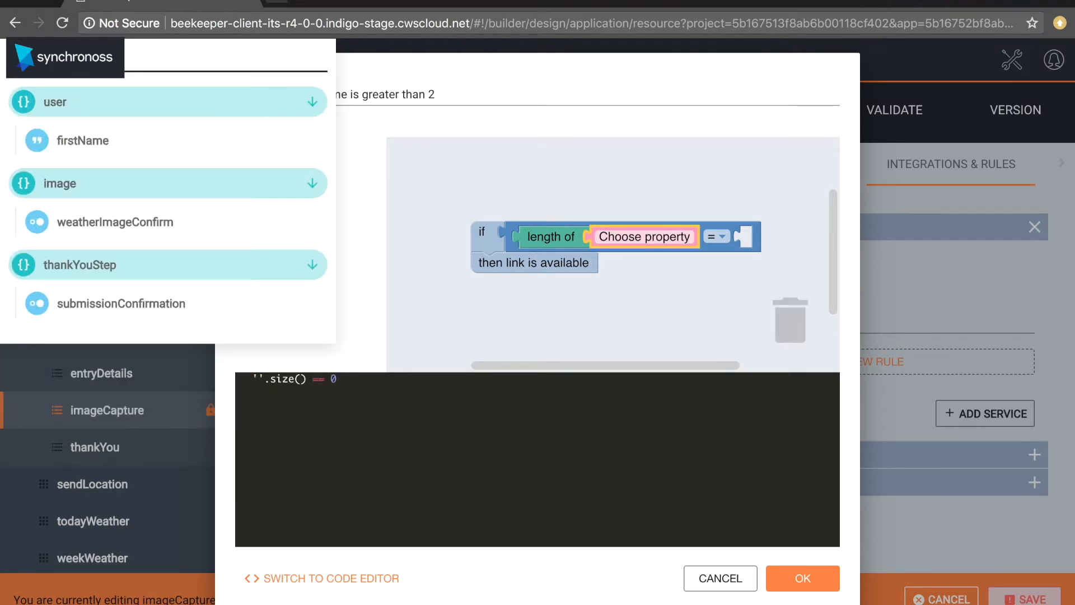
type("s")
left_click(68, 143)
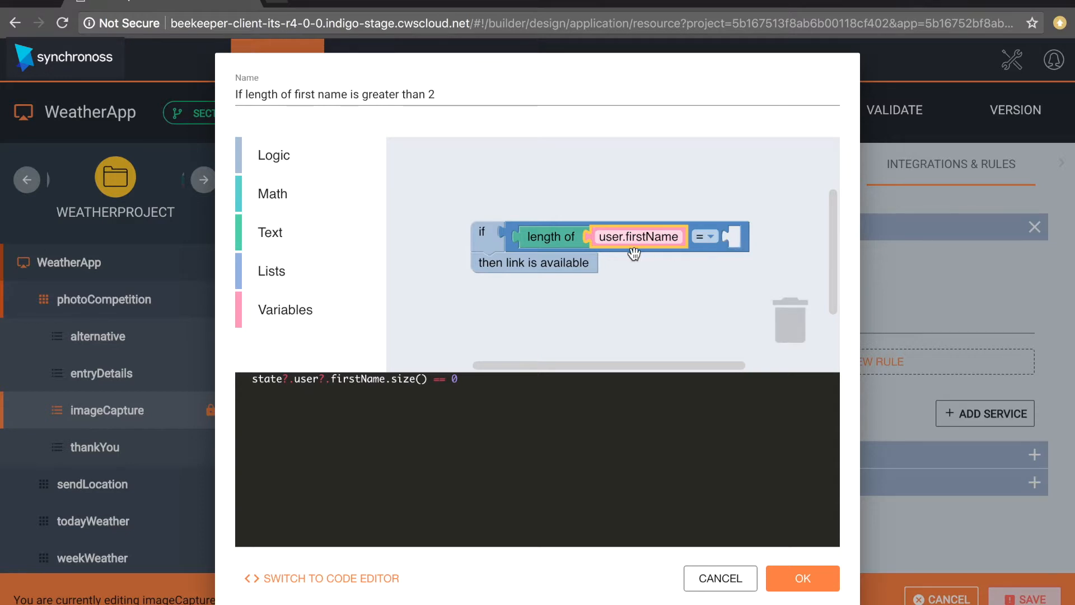
- Complete the condition as firstName length > 2 and confirm the rule
left_click(708, 242)
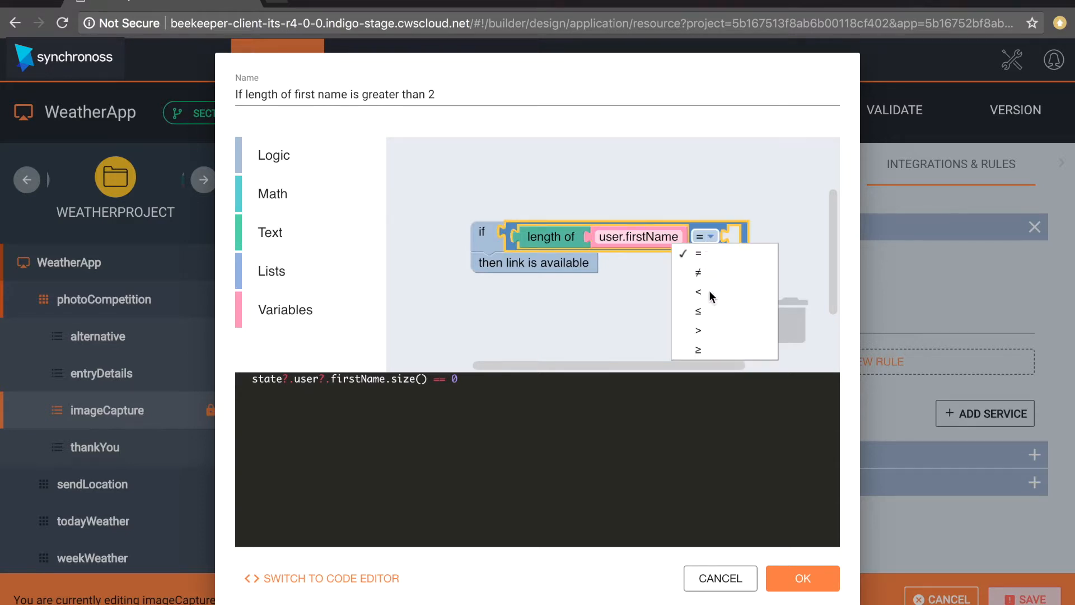
left_click(704, 331)
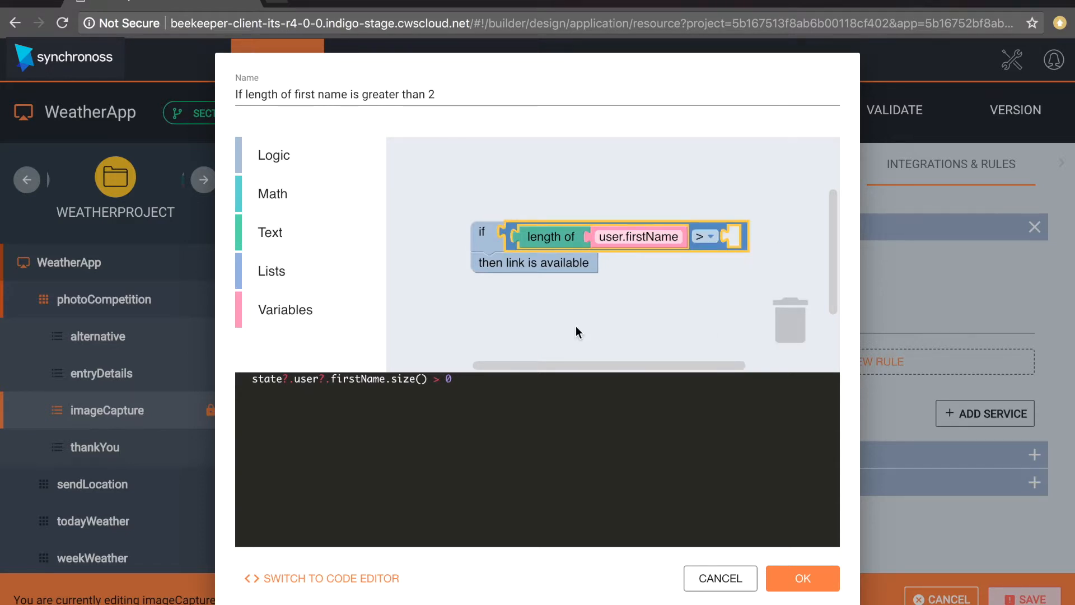
left_click(267, 188)
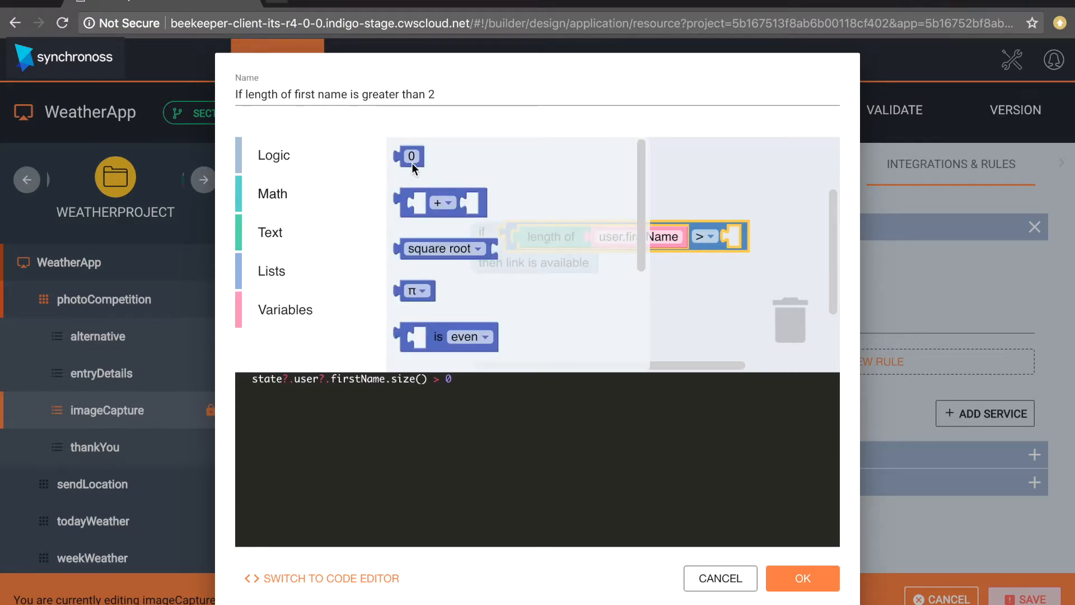
left_click_drag(419, 159, 737, 239)
left_click(744, 240)
type("2")
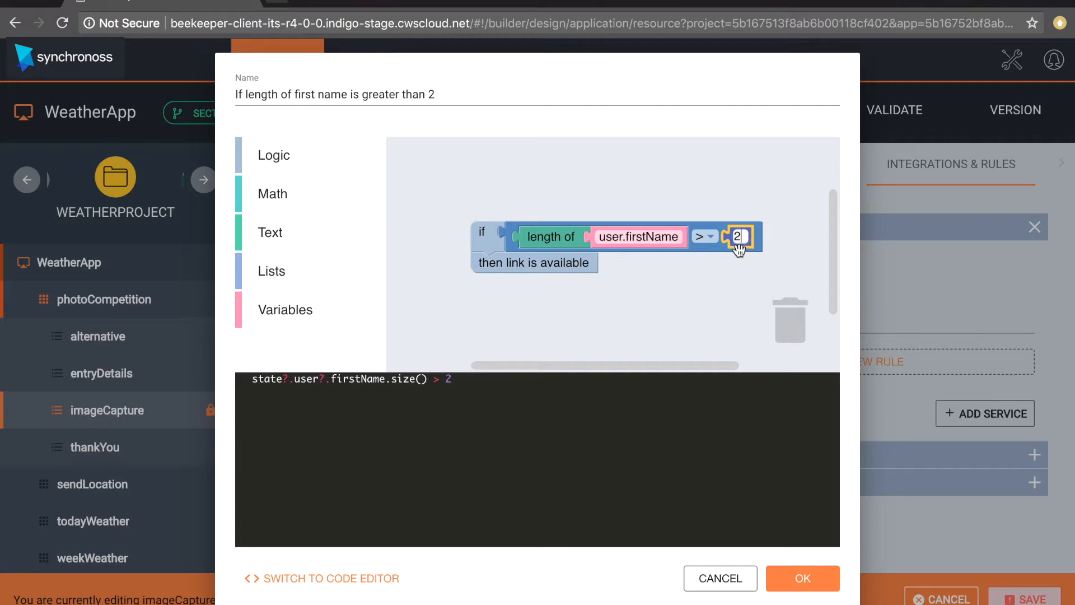
left_click(794, 579)
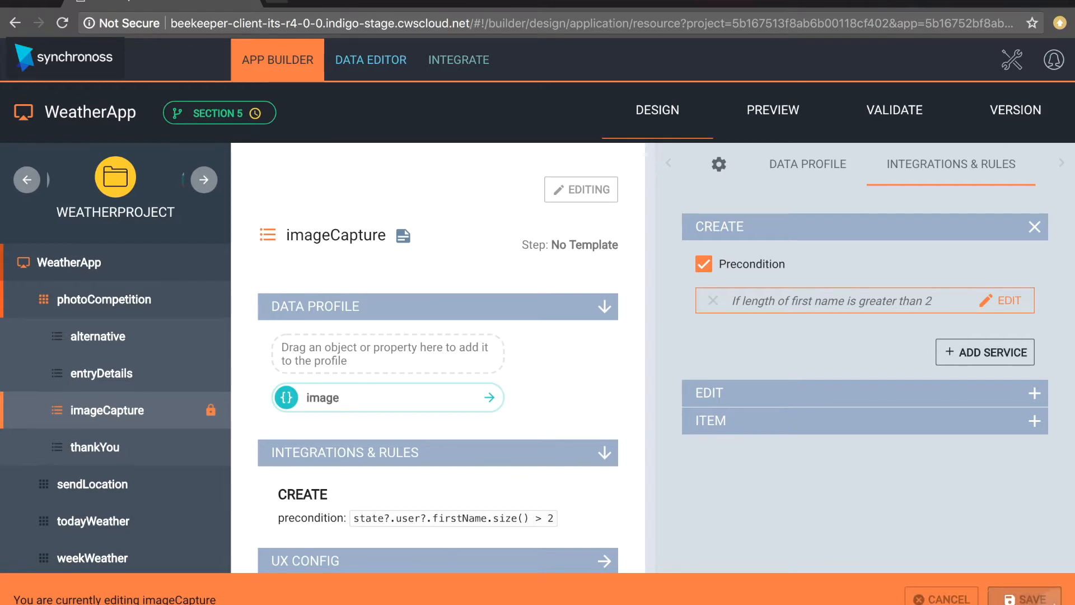
- Save the imageCapture step, then open the alternative step in edit mode
left_click(1025, 598)
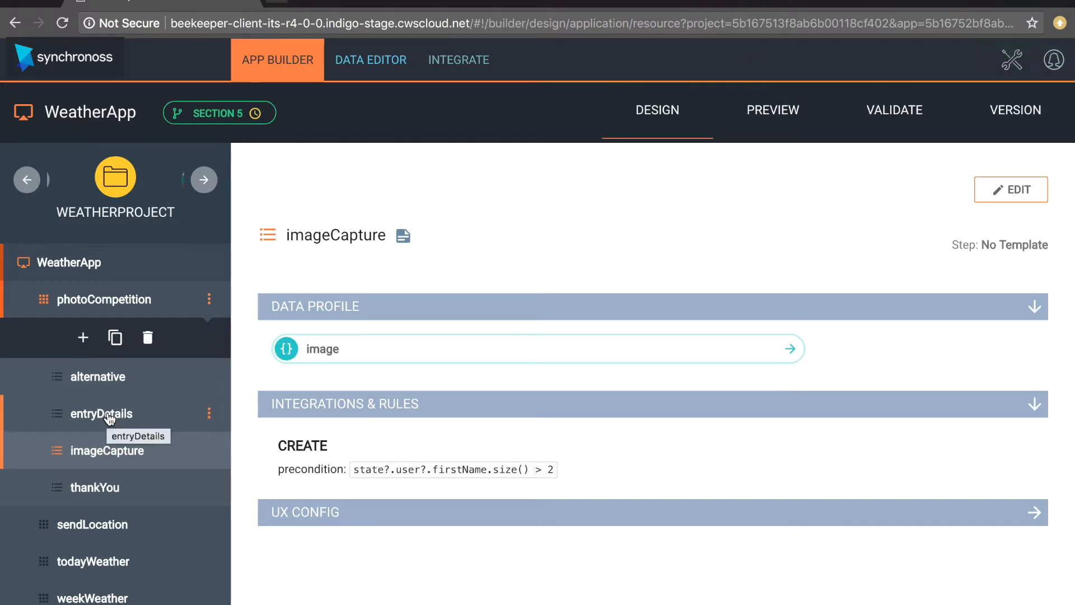
left_click(112, 377)
left_click(999, 193)
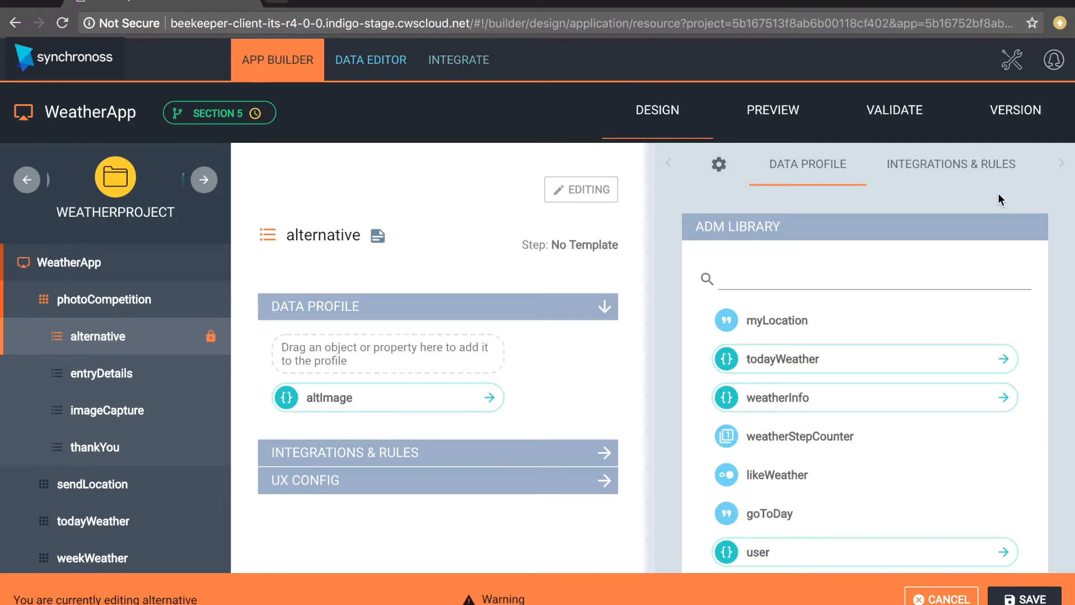
- Enable an EDIT precondition on the alternative step and start a new rule expression
left_click(915, 172)
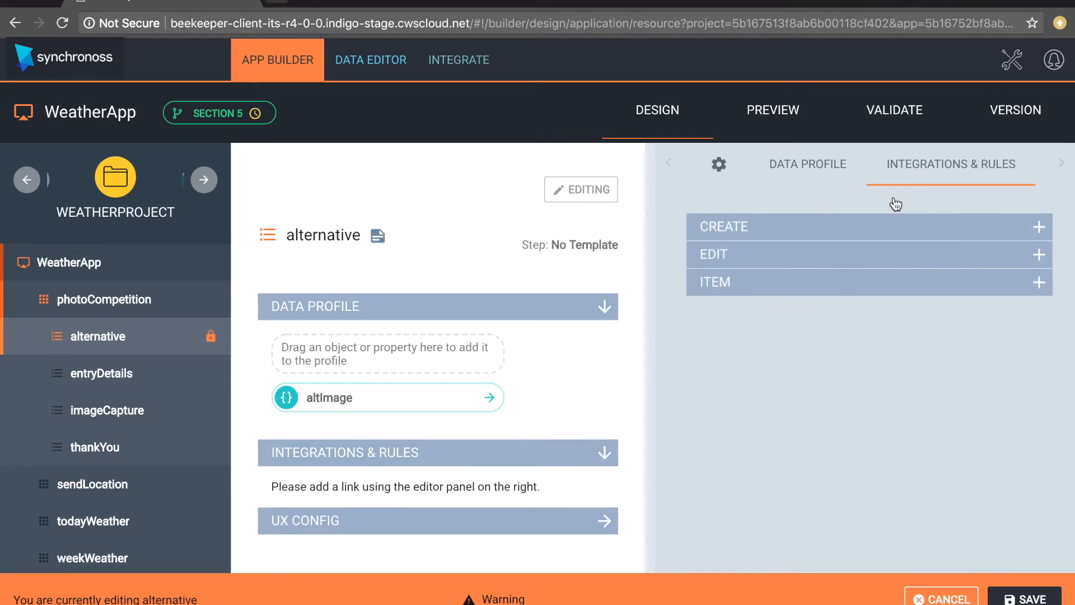
left_click(858, 241)
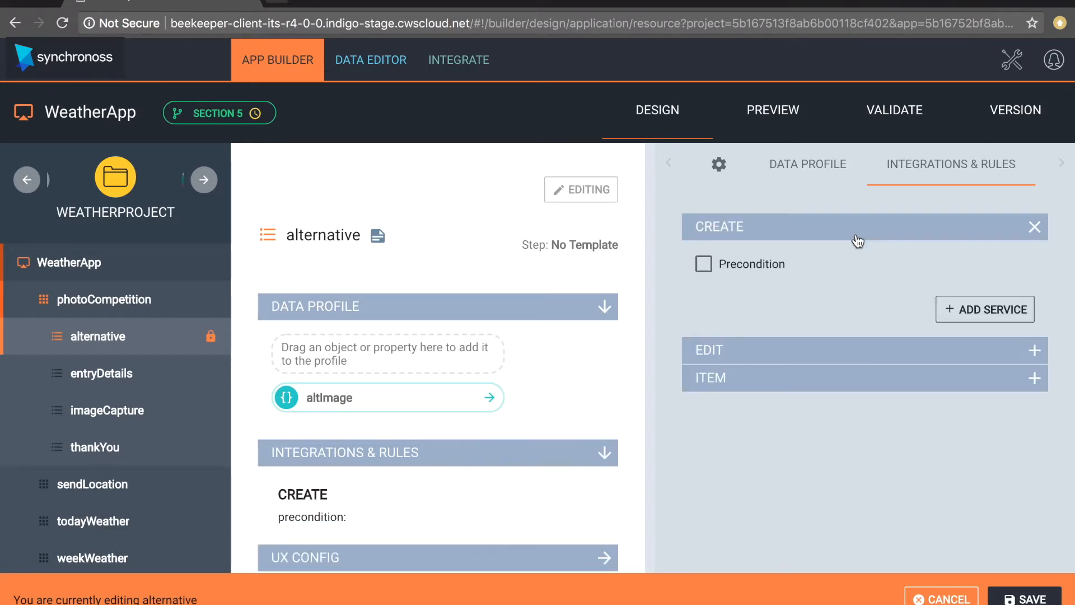
left_click(845, 358)
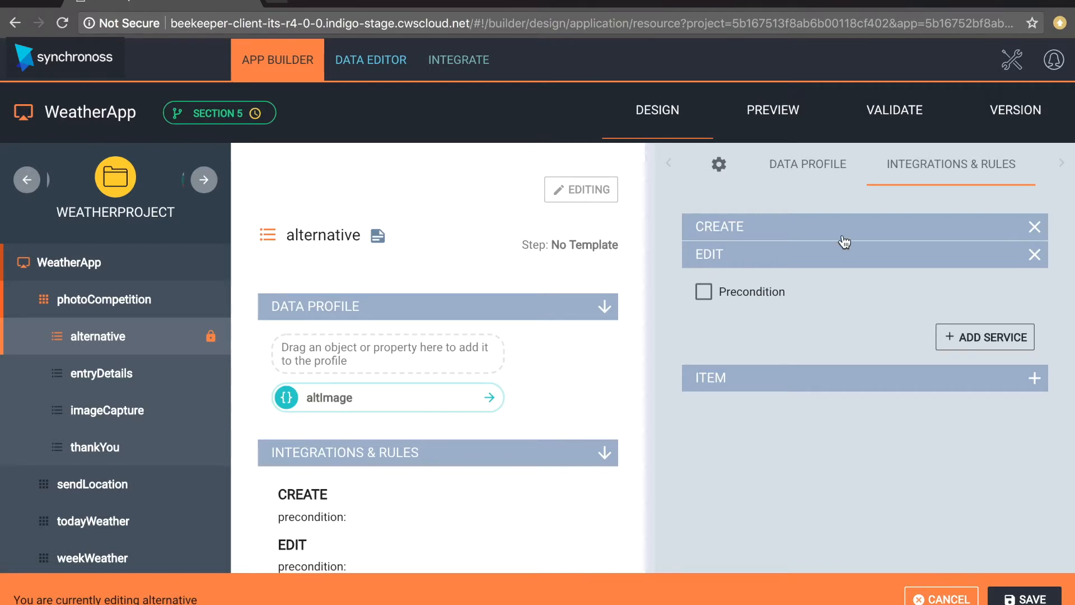
left_click(701, 291)
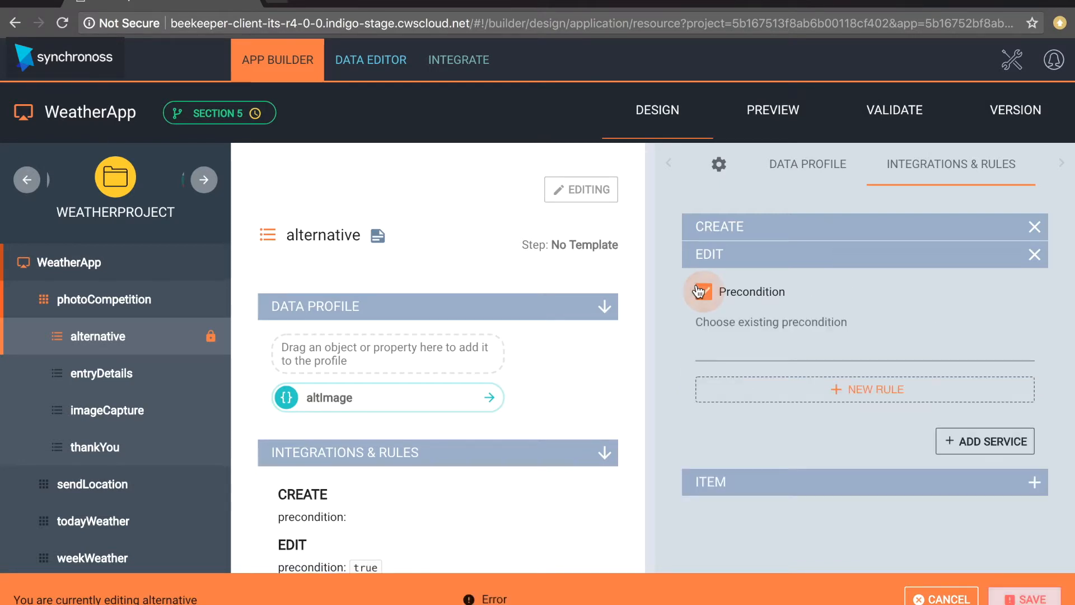
left_click(802, 397)
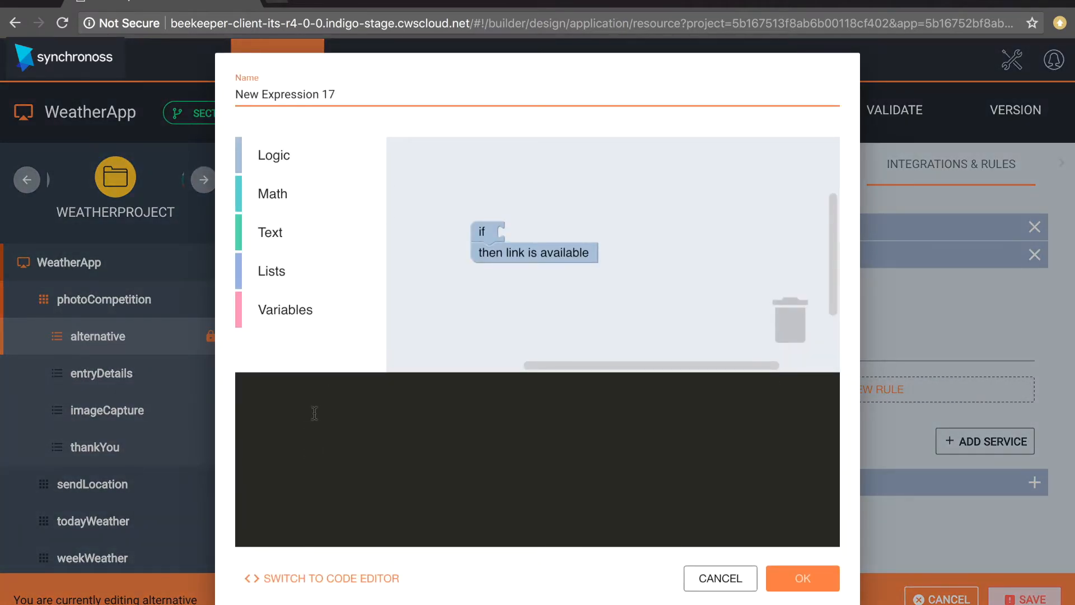
- Build an if condition checking whether altImage.message is empty
left_click(287, 311)
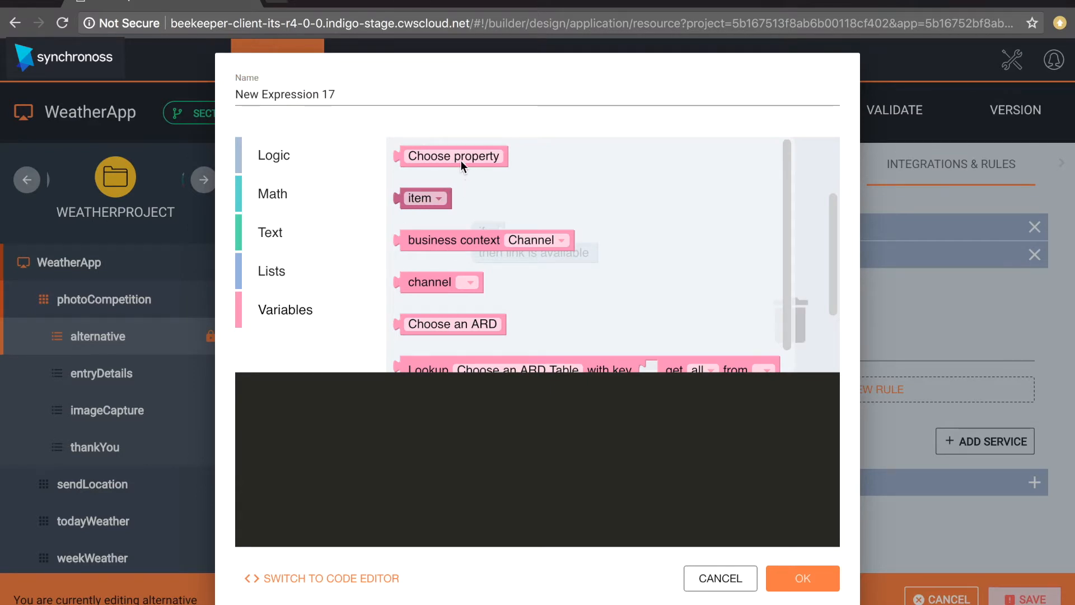
left_click_drag(459, 159, 620, 196)
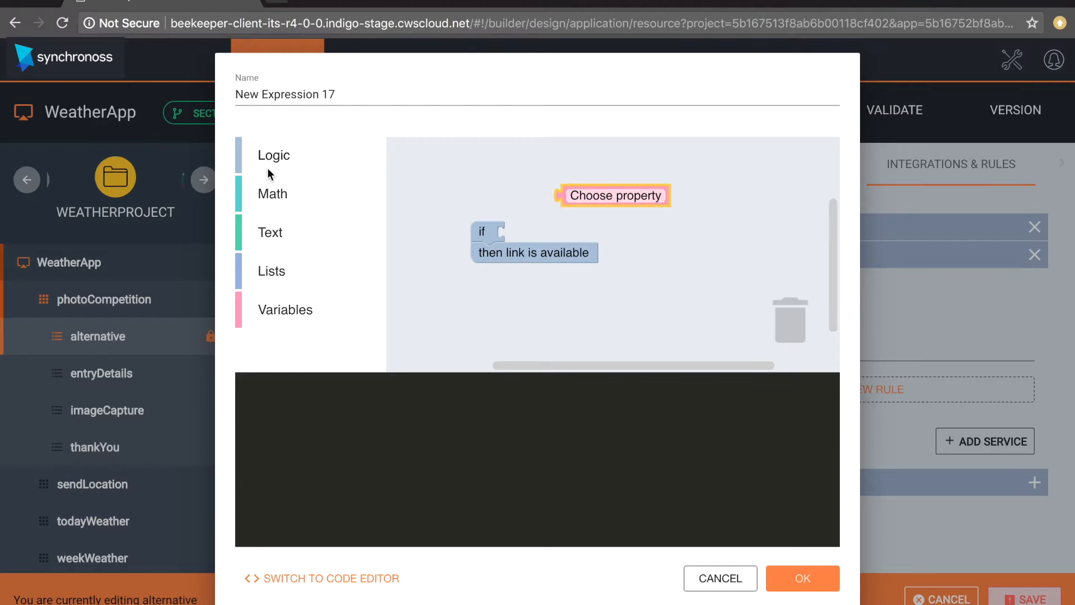
left_click(274, 236)
left_click(466, 348)
left_click_drag(466, 349, 687, 256)
left_click_drag(585, 194, 711, 247)
left_click(713, 244)
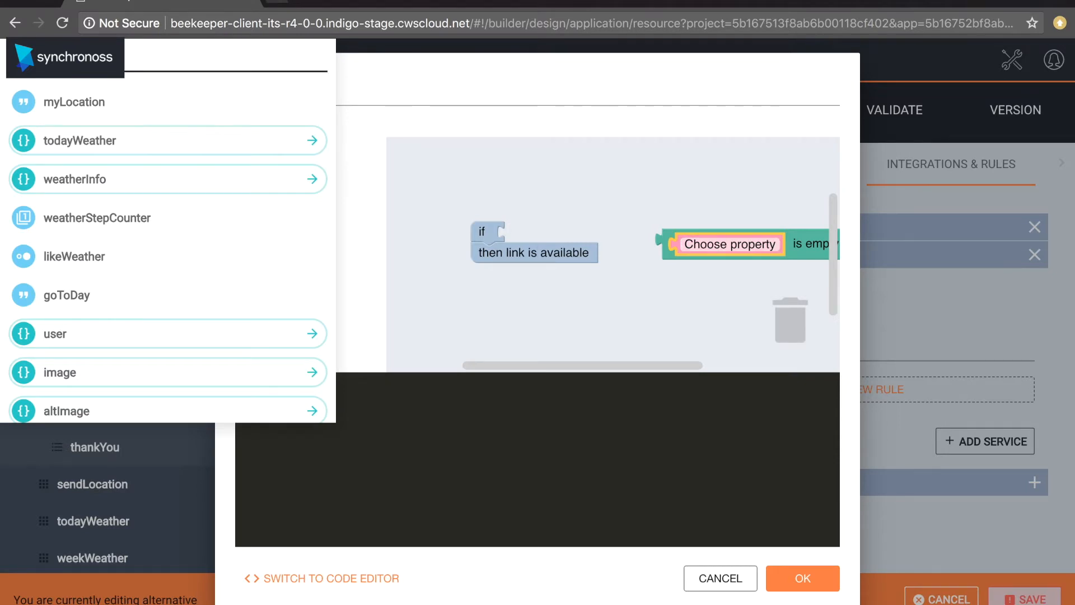
type("mes")
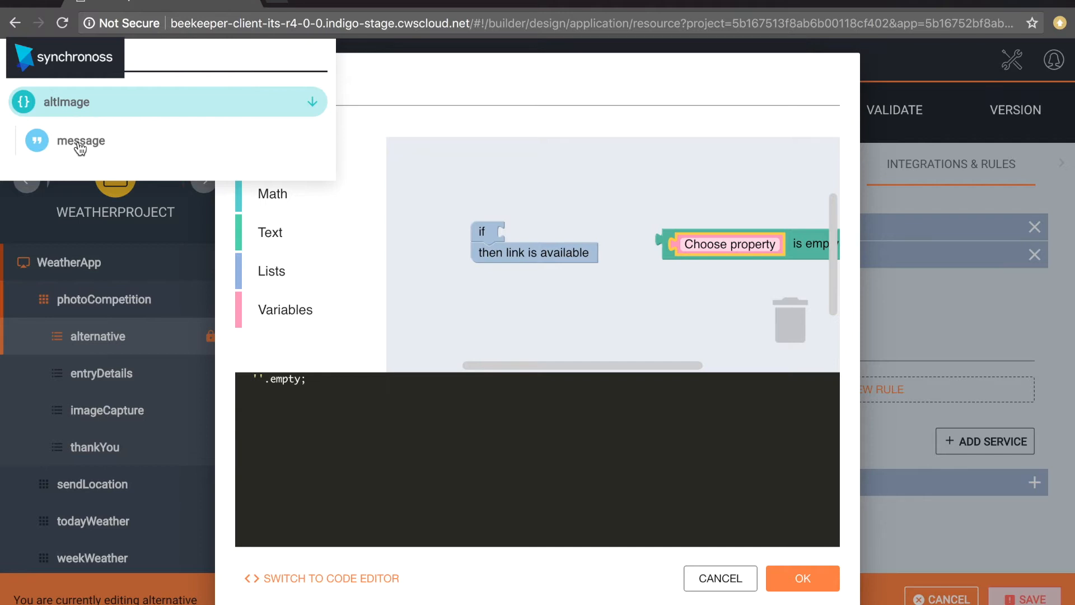
left_click(80, 146)
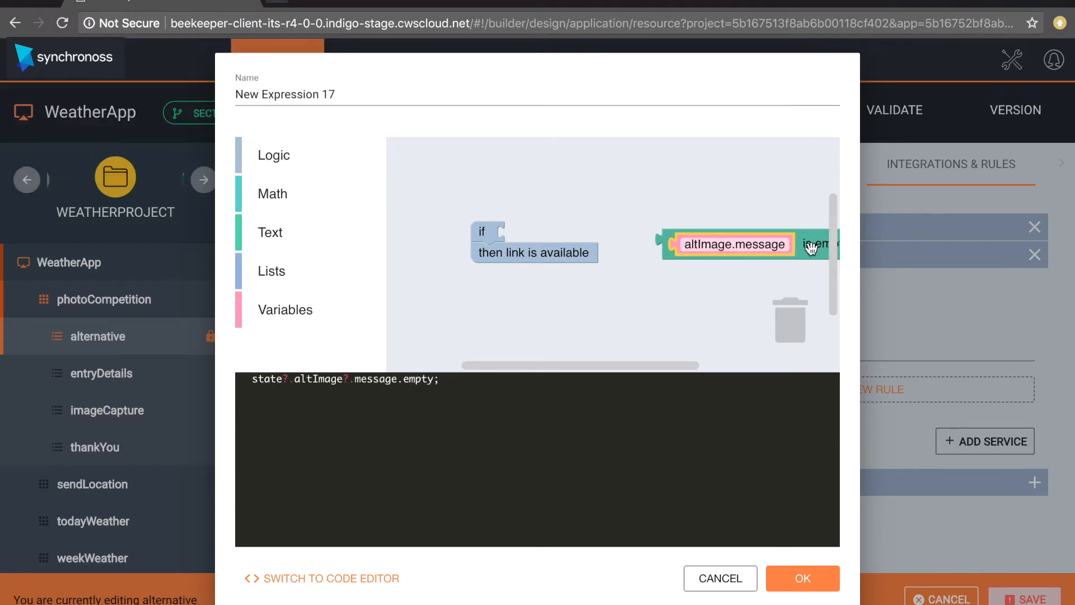
left_click_drag(783, 250, 646, 243)
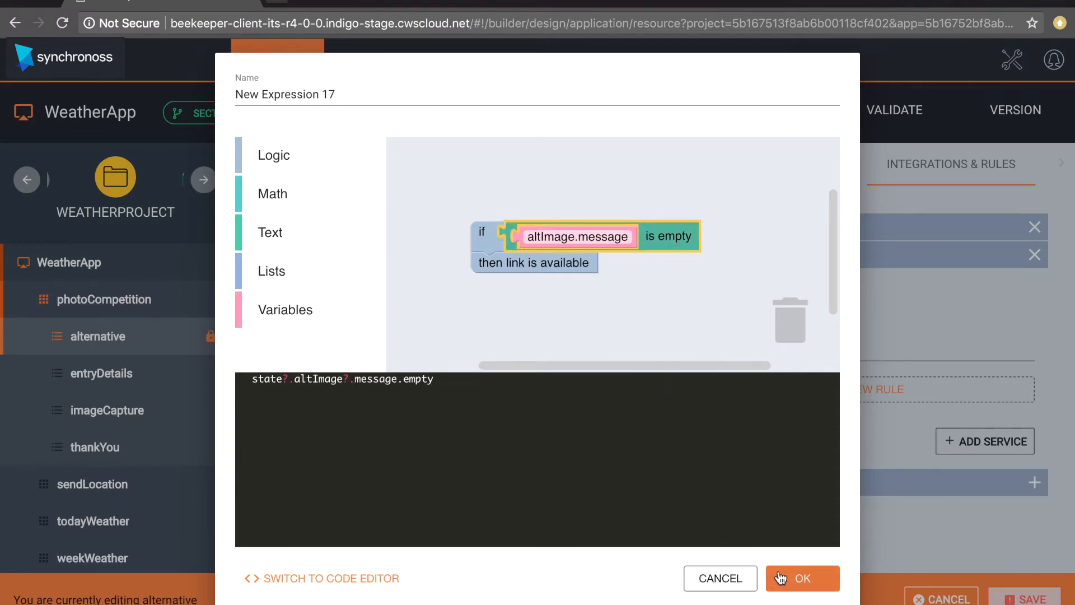
- Name the rule 'If the user has entered nothing, don't allow them to continue!' and save it
left_click(335, 93)
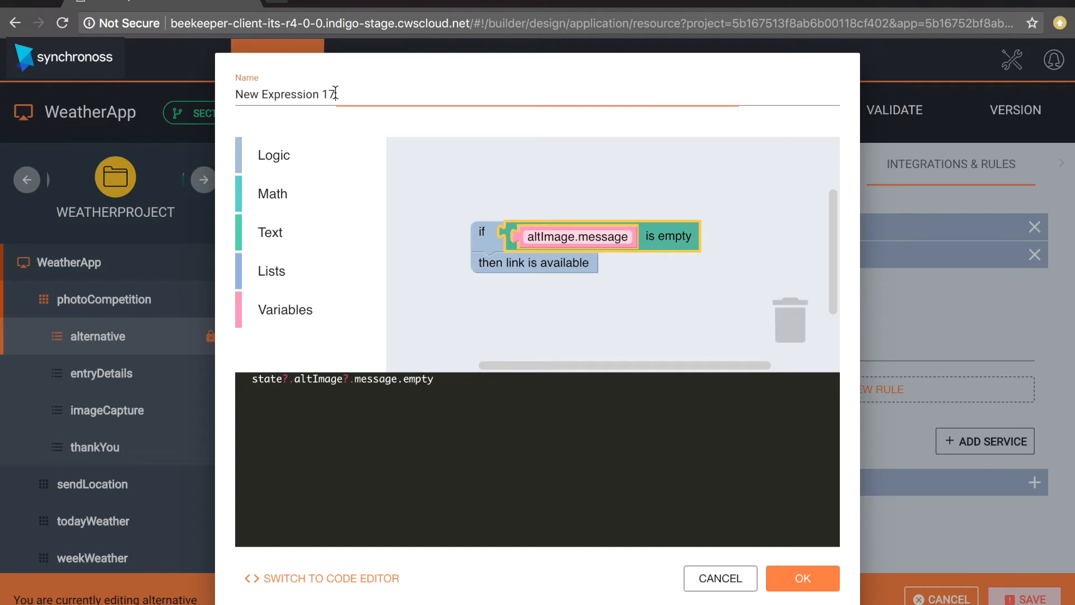
key("ctrl+a")
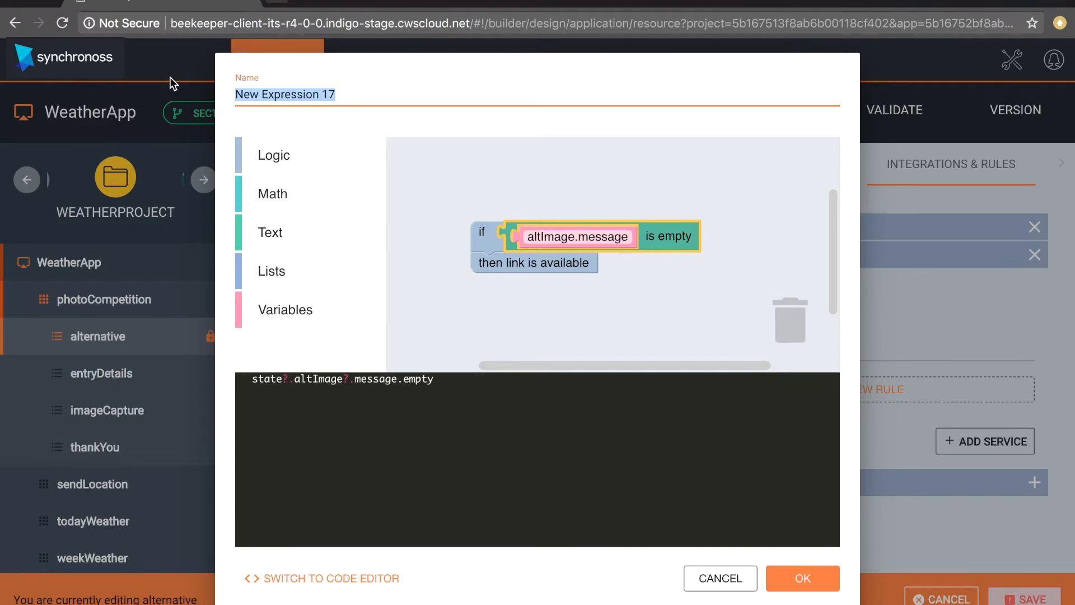
type("If the user ha")
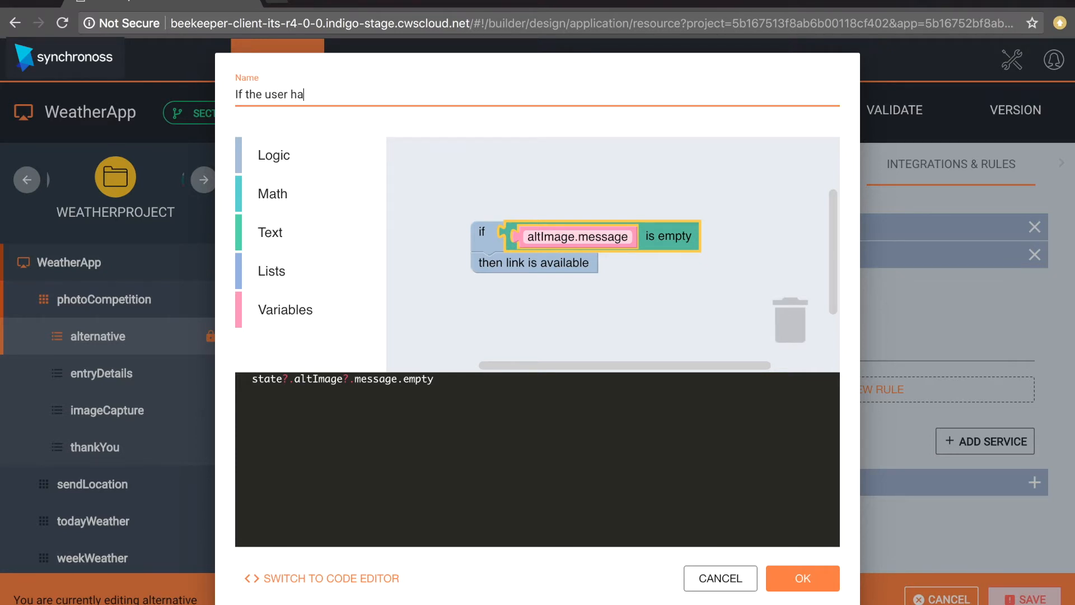
type("s entered nothing, don't allow them to cont")
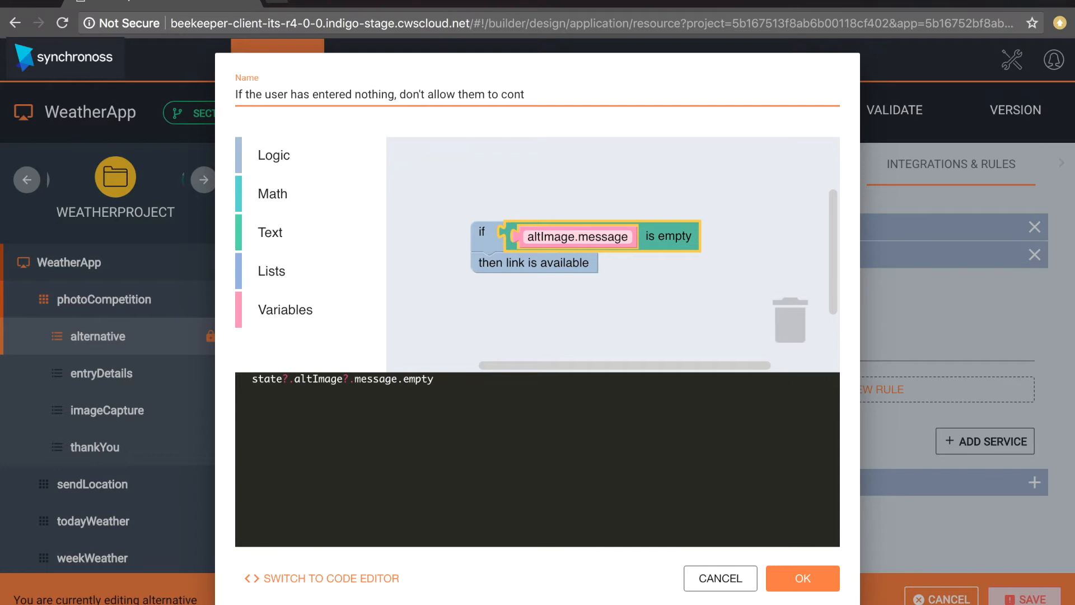
type("inue!")
left_click(800, 579)
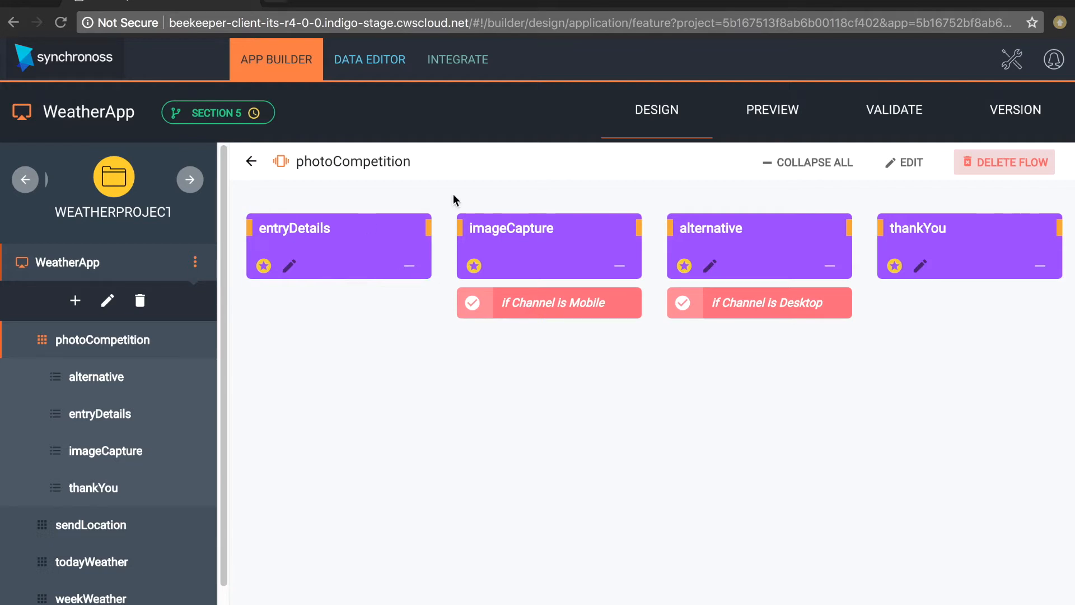
- Open the WeatherApp Preview page listing sendLocation, todayWeather, weekWeather and photoCompetition
left_click(772, 112)
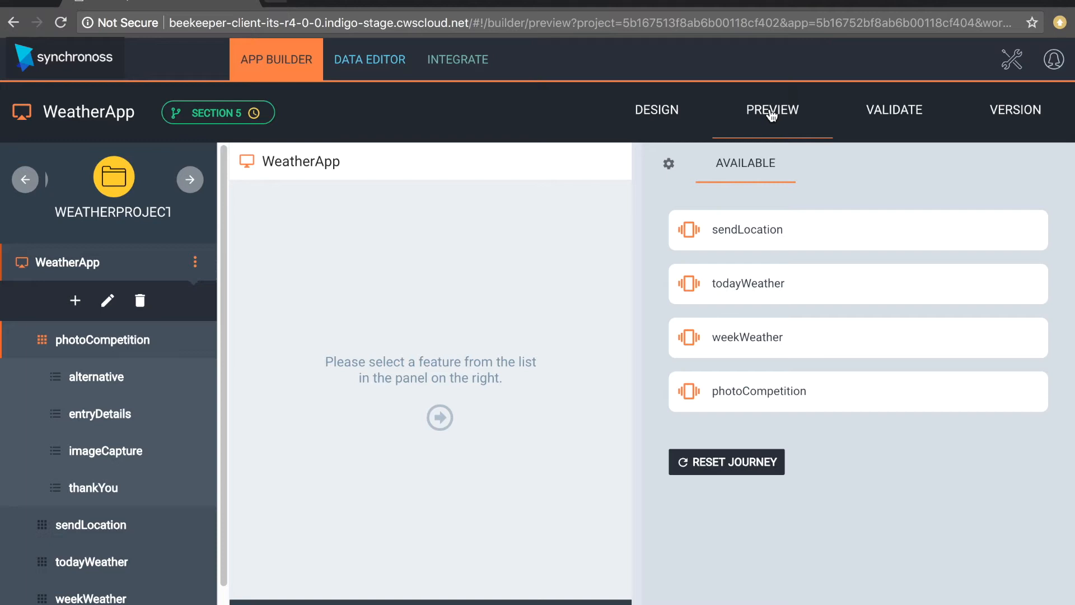
- Set the preview to simulate a UI client on the Mobiles channel, then save and restart
left_click(675, 165)
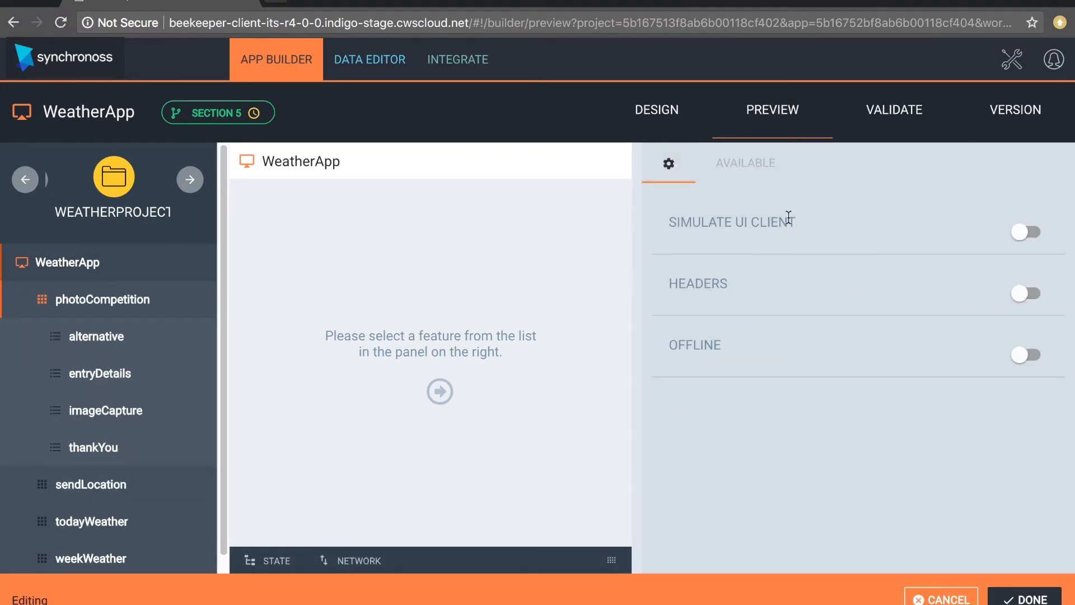
left_click(1027, 231)
left_click(750, 273)
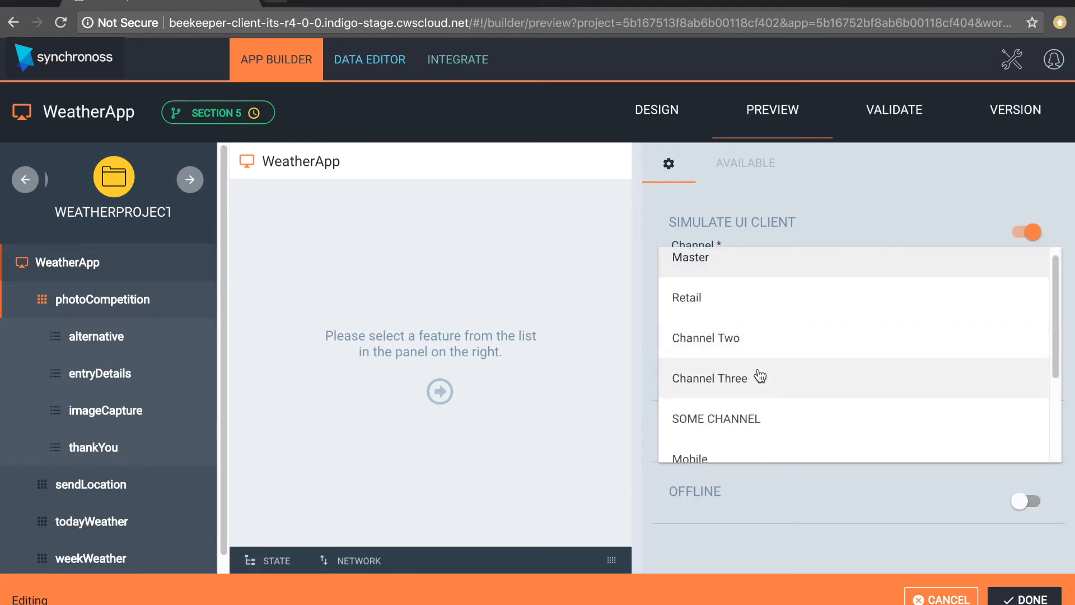
scroll(759, 375, "down", 1)
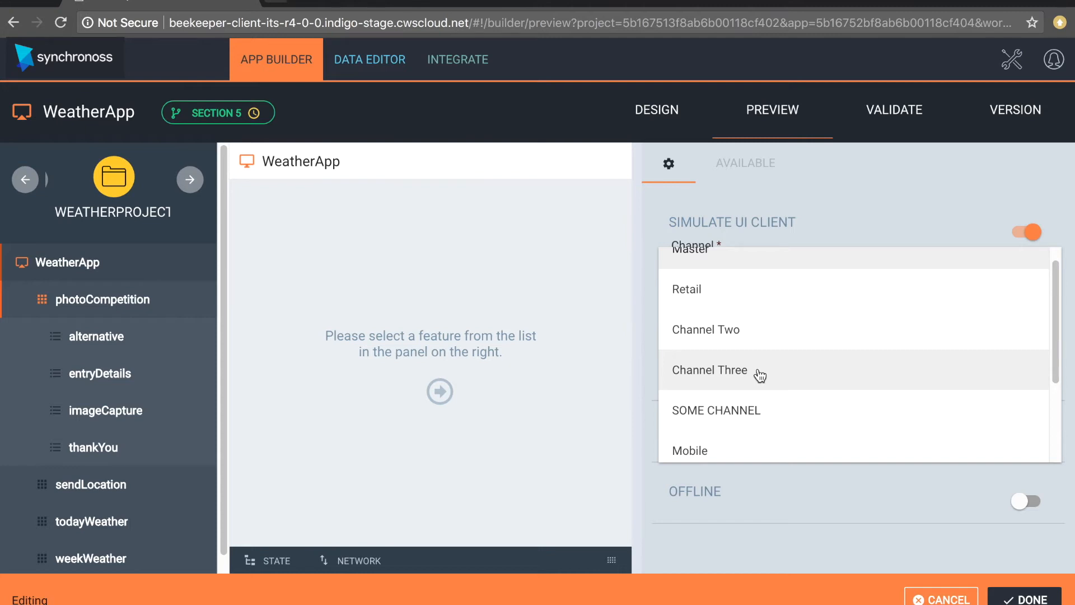
scroll(759, 375, "down", 6)
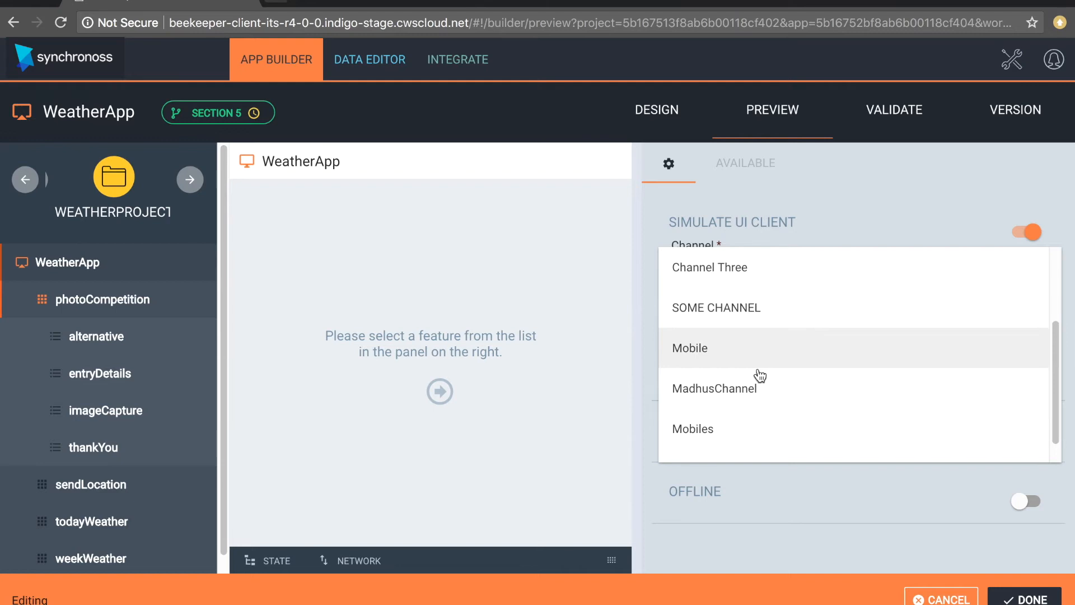
left_click(749, 413)
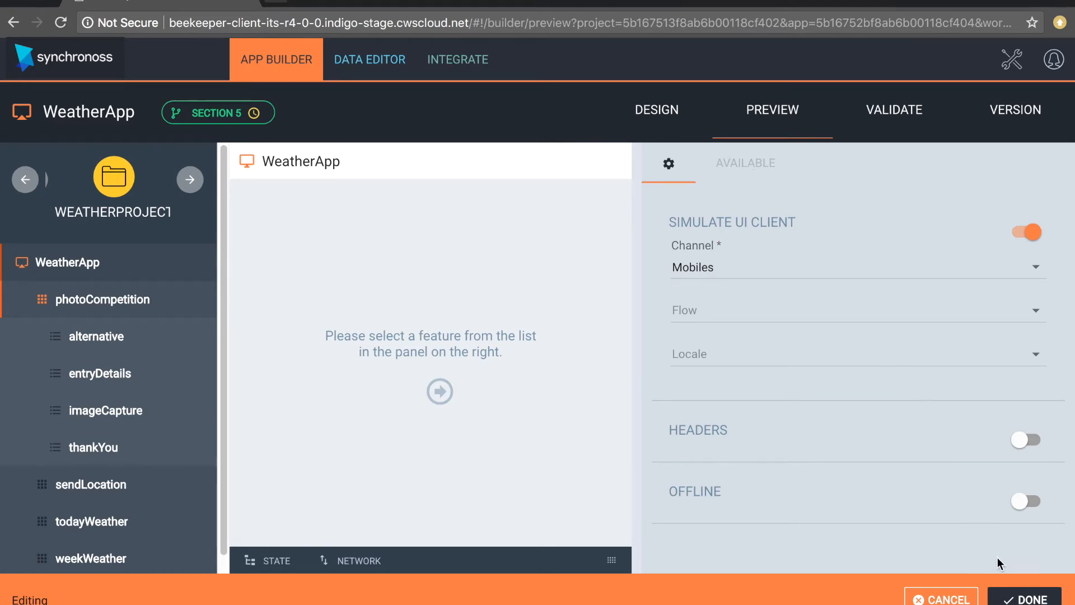
left_click(1025, 598)
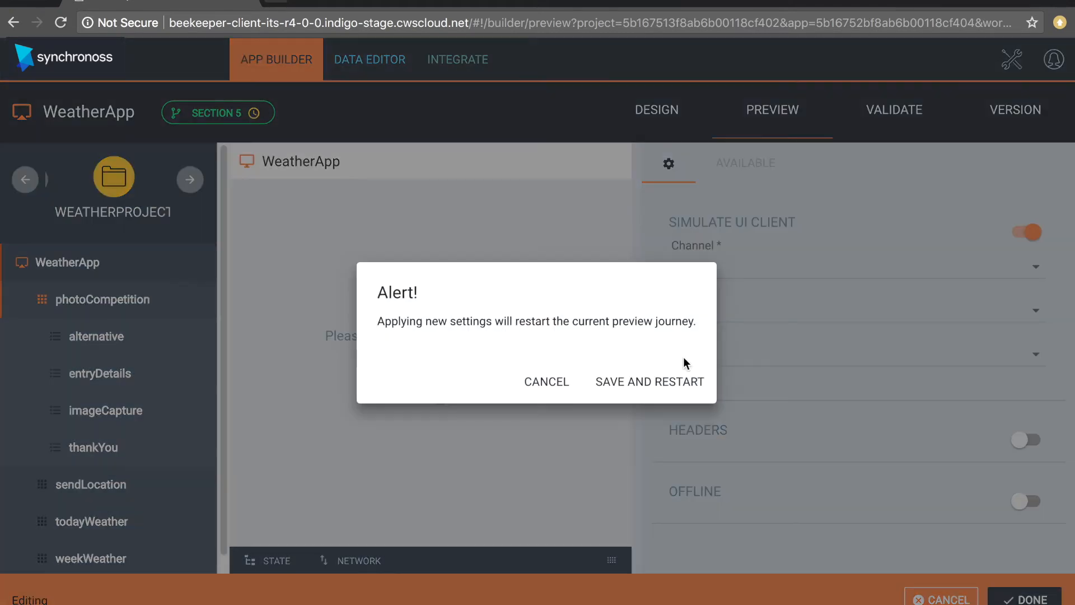
left_click(689, 385)
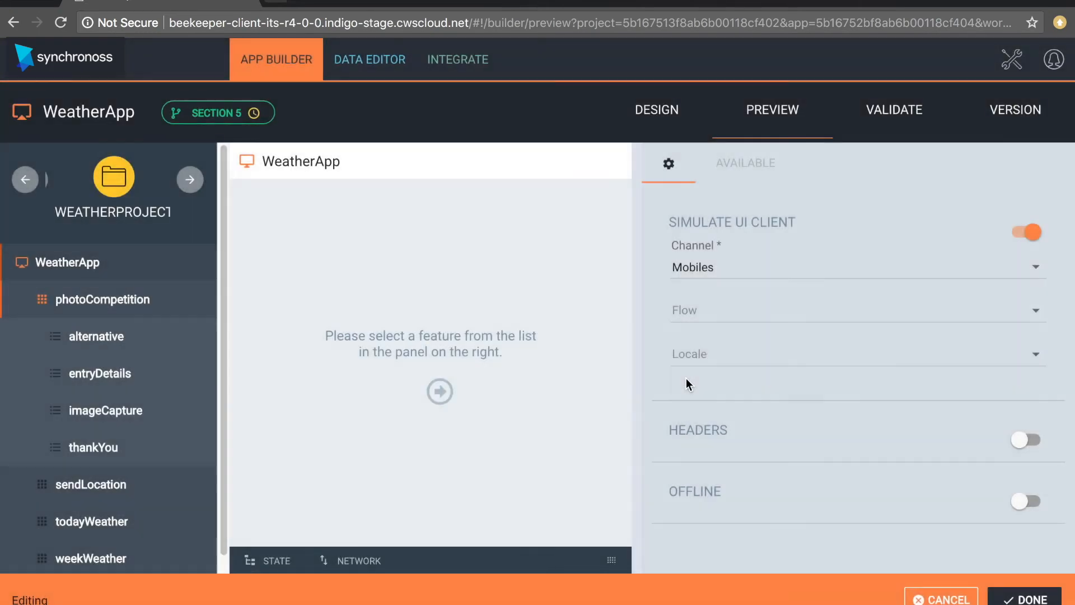
- Open the English - United Kingdom translation for editing on the Desktop channel
left_click(724, 172)
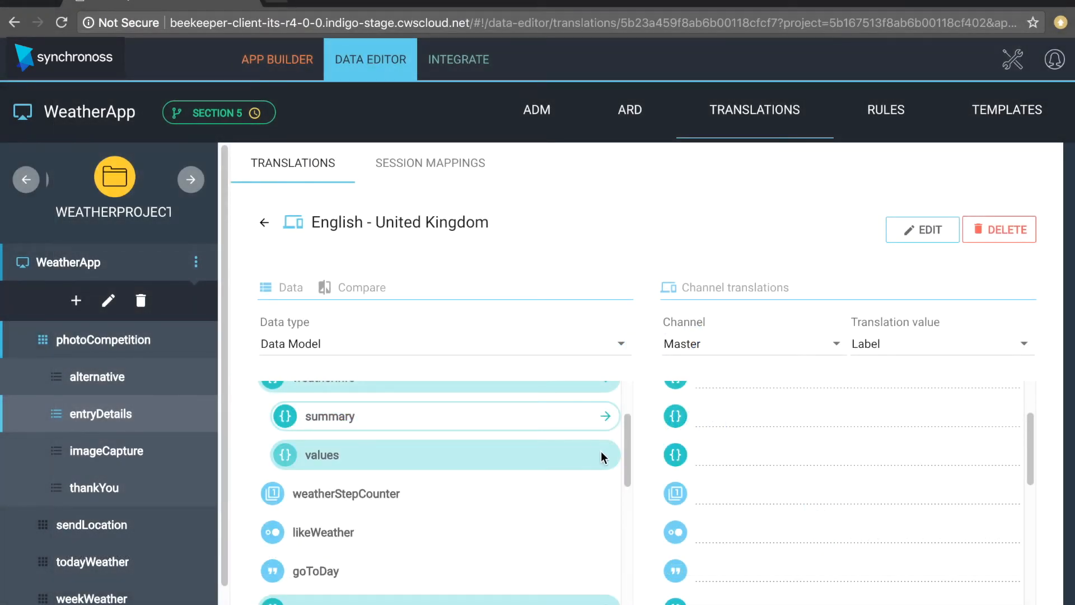
left_click_drag(630, 465, 632, 539)
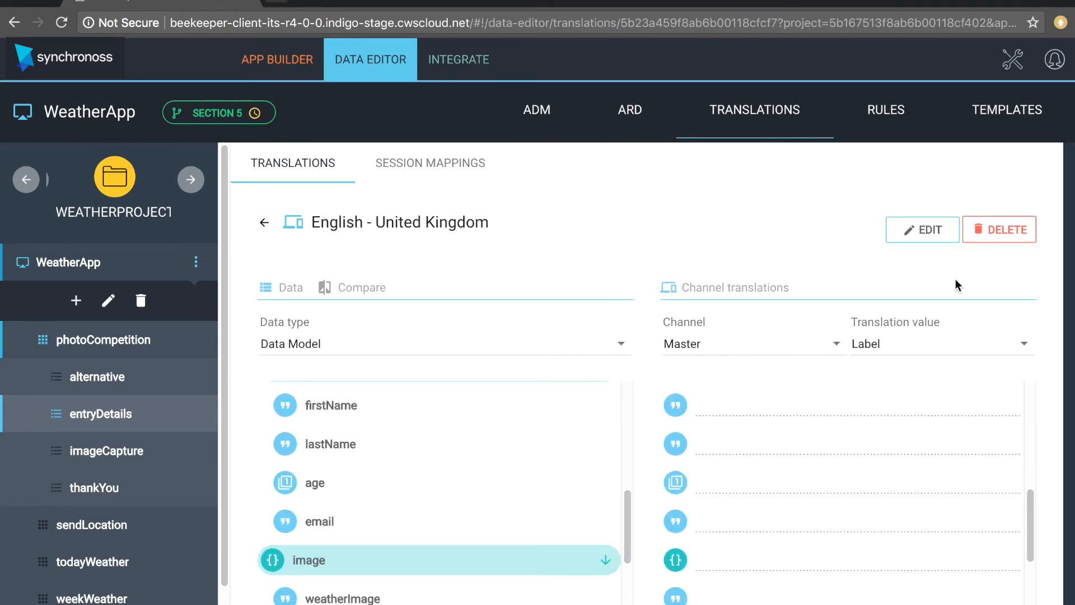
left_click(927, 230)
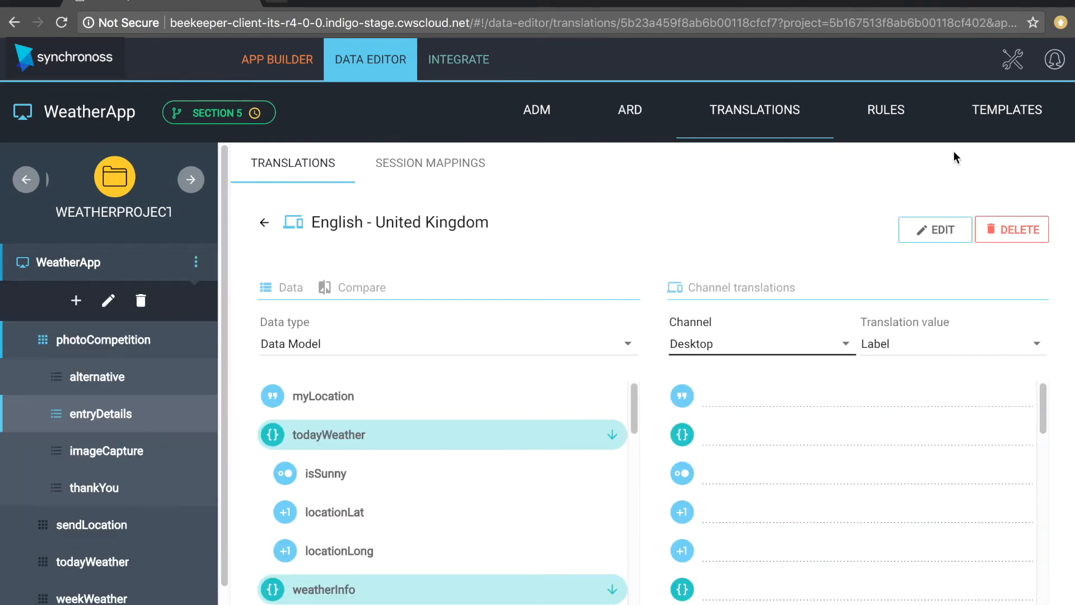
left_click(936, 232)
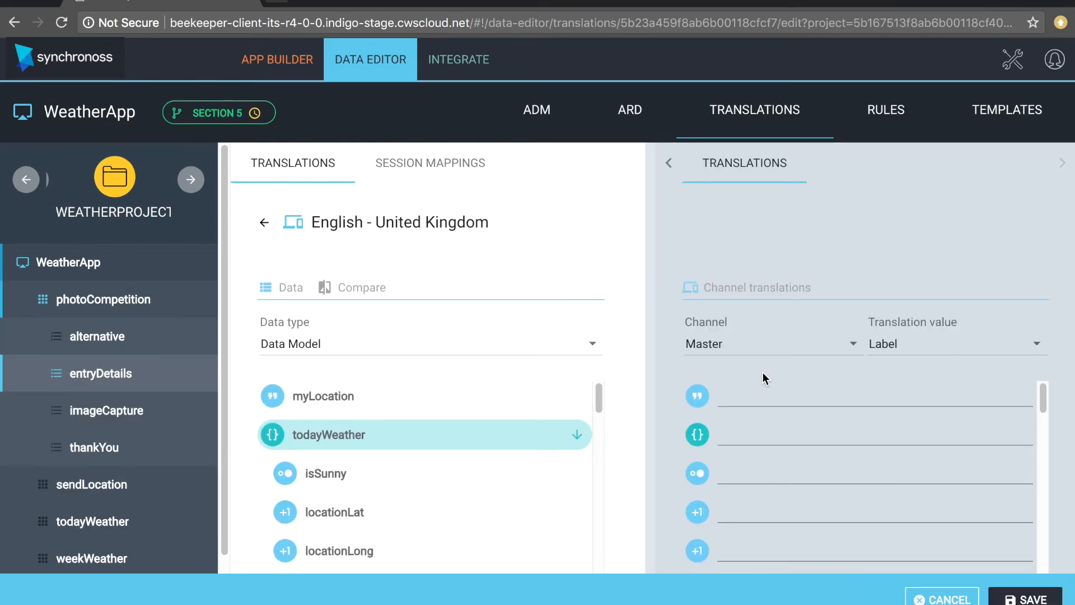
left_click(758, 346)
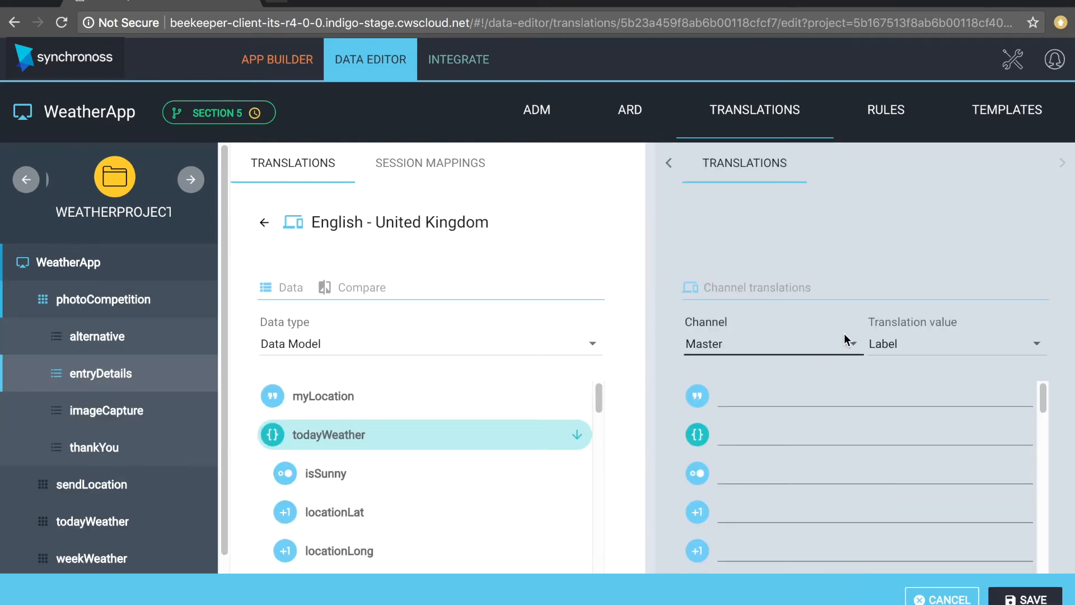
scroll(772, 500, "down", 3)
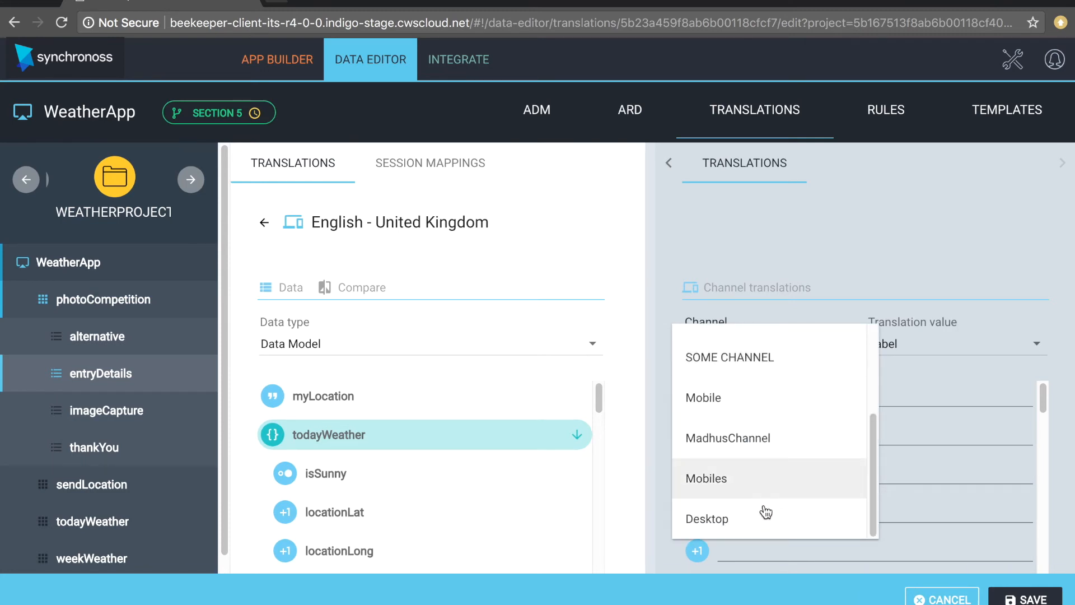
left_click(751, 524)
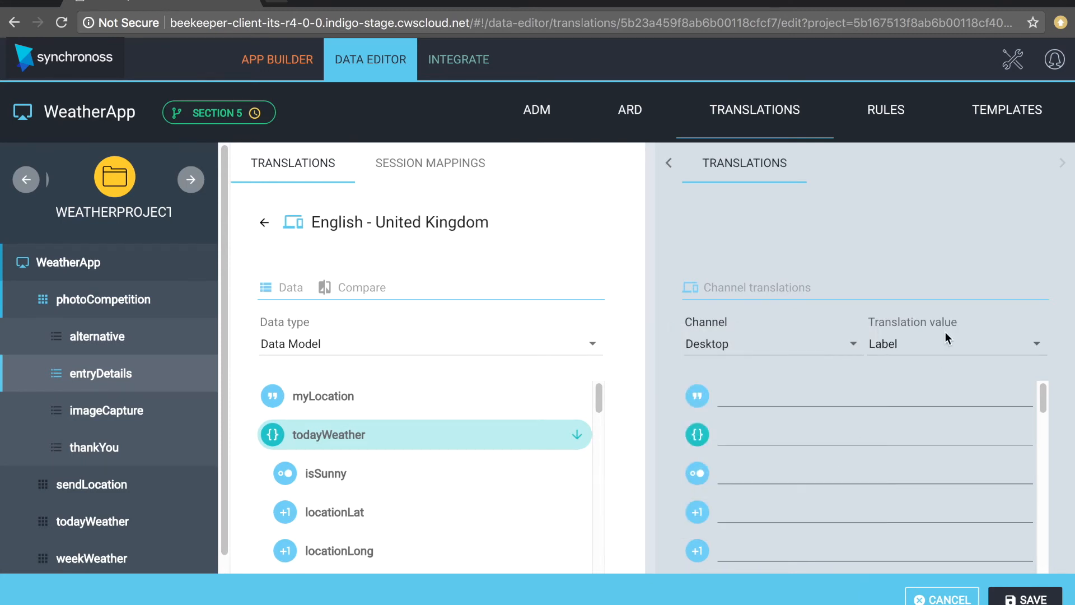
- Set the message property's Label to 'Your Submission Message' and save the translation
left_click(943, 348)
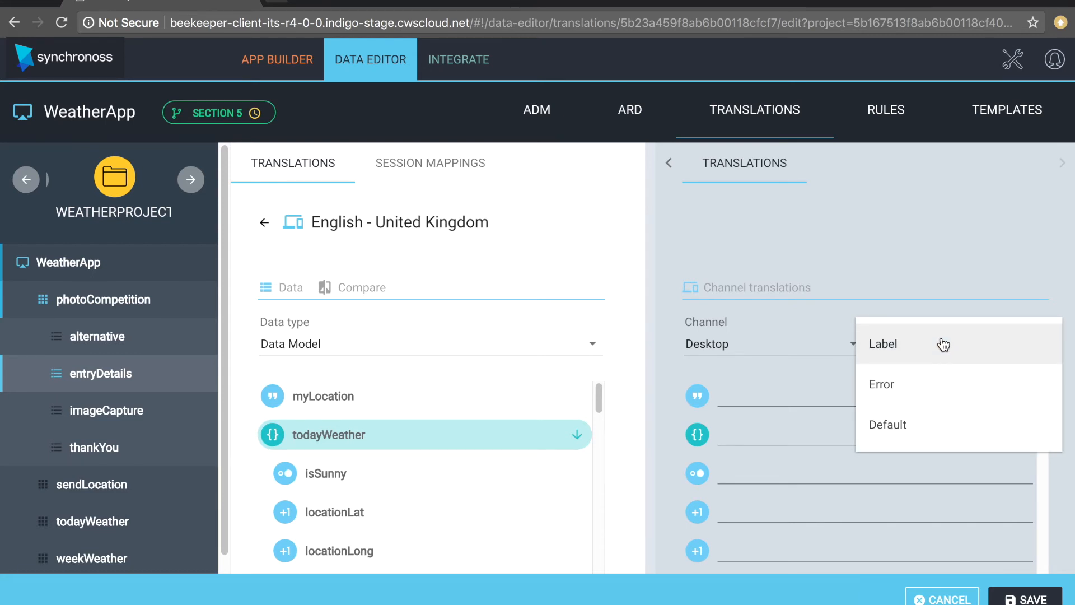
left_click(917, 341)
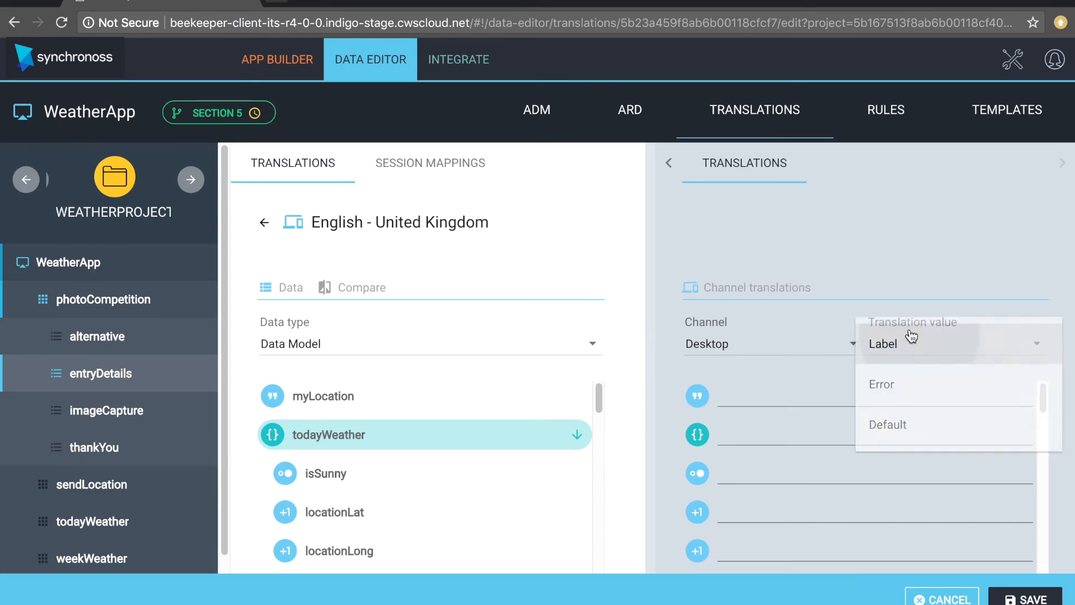
scroll(842, 521, "down", 10)
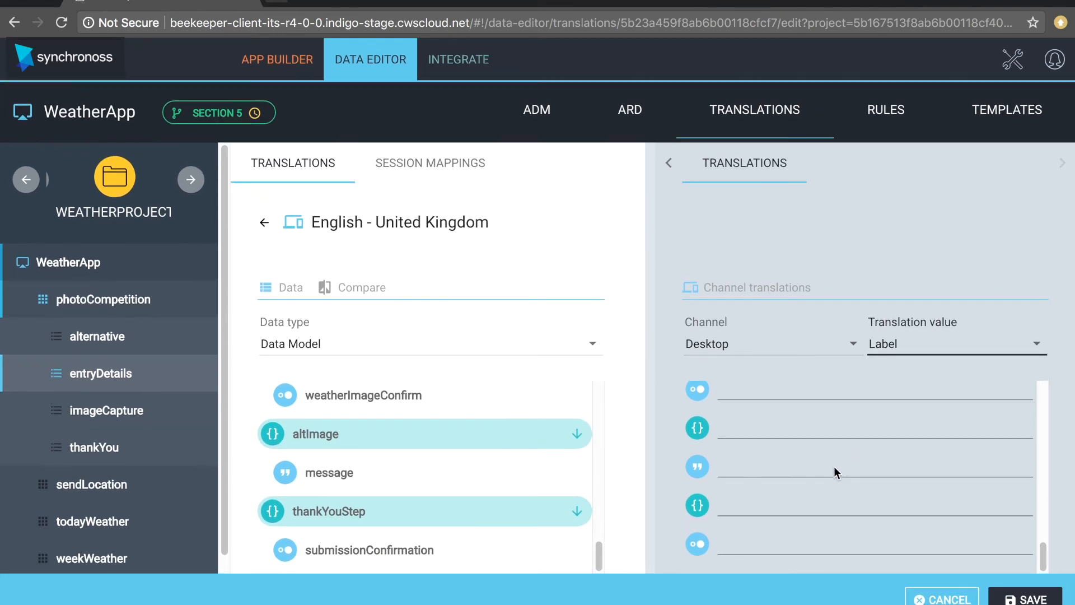
left_click(778, 464)
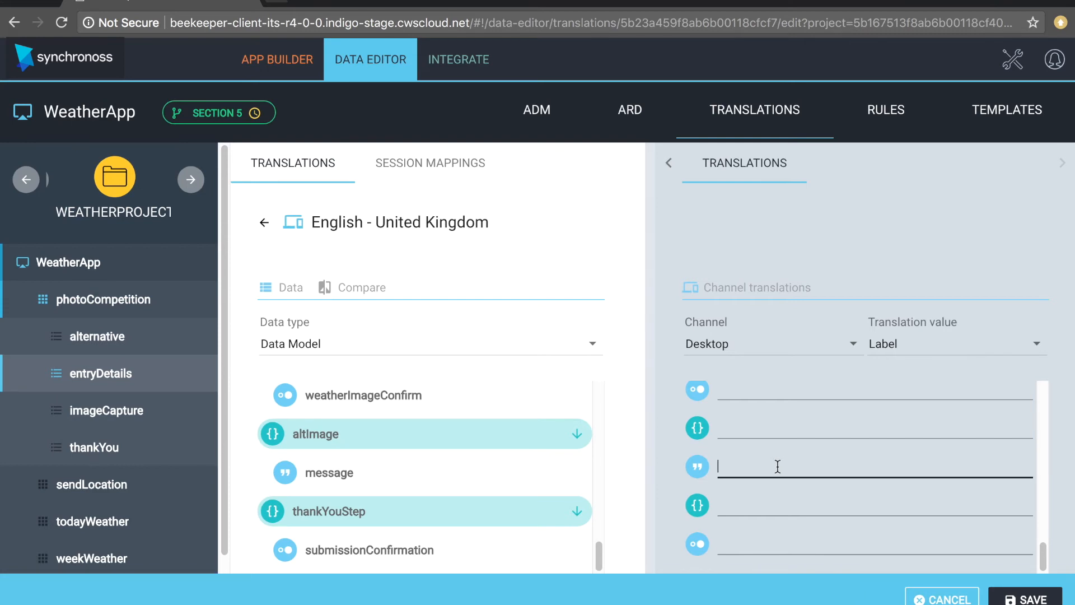
type("Your Submission Message")
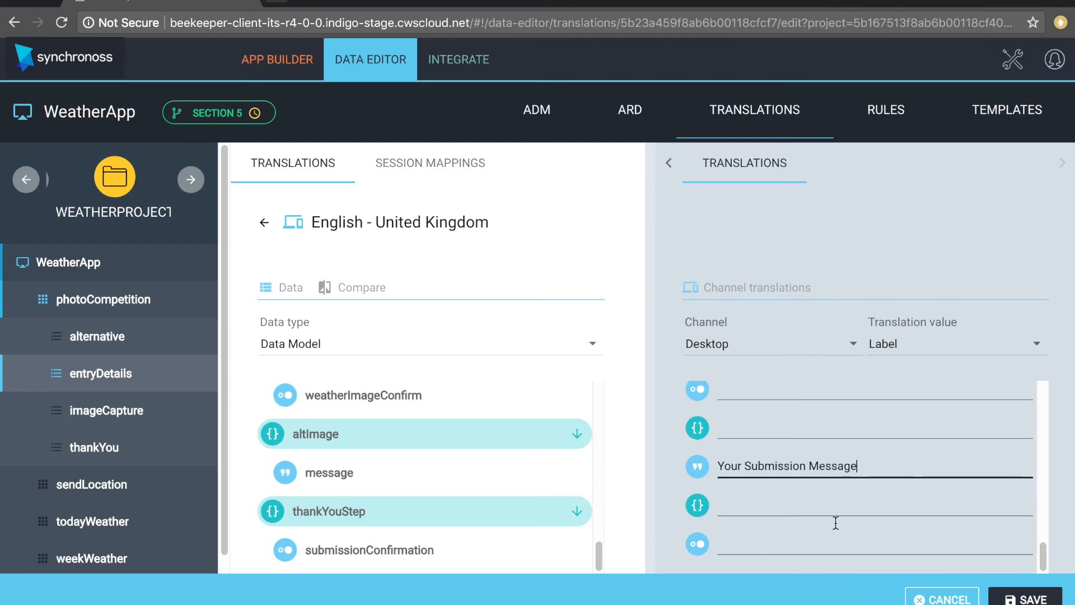
left_click(1021, 600)
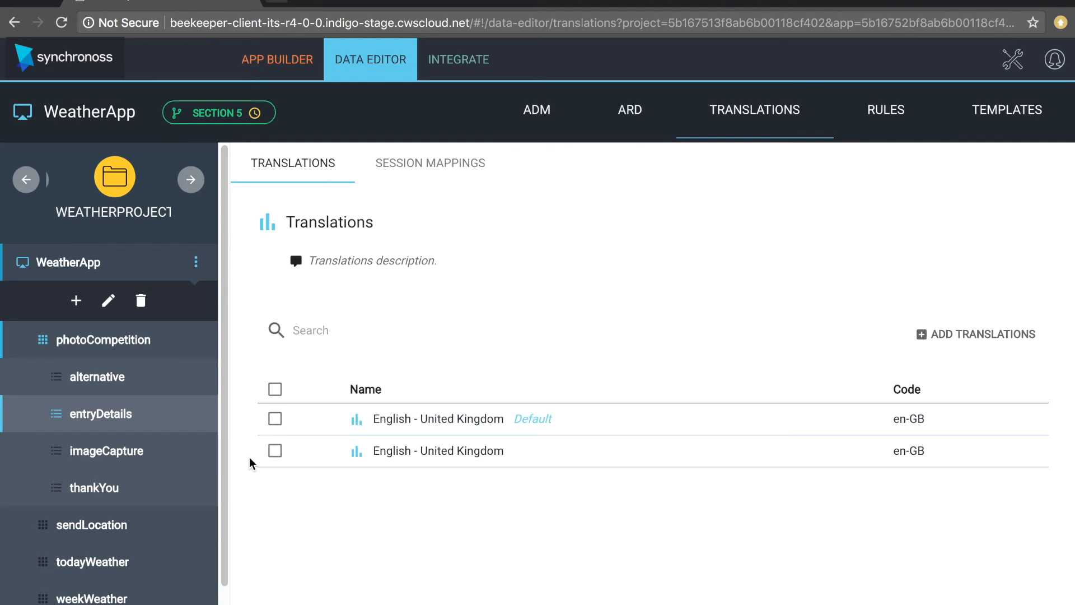
- Return to the App Builder design view for entryDetails
scroll(199, 506, "down", 2)
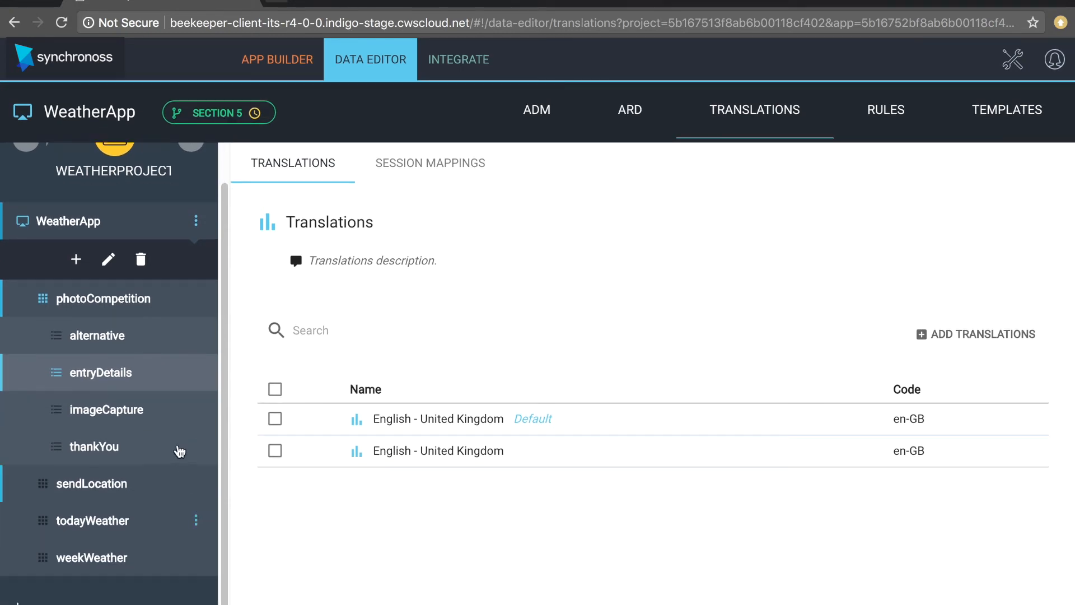
scroll(175, 334, "up", 2)
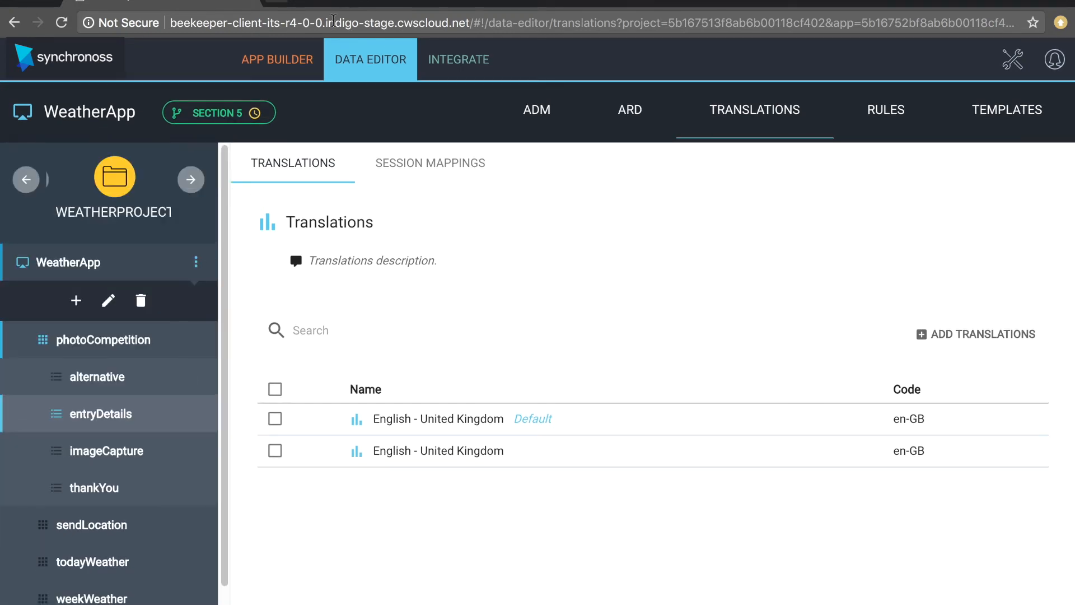
left_click(298, 66)
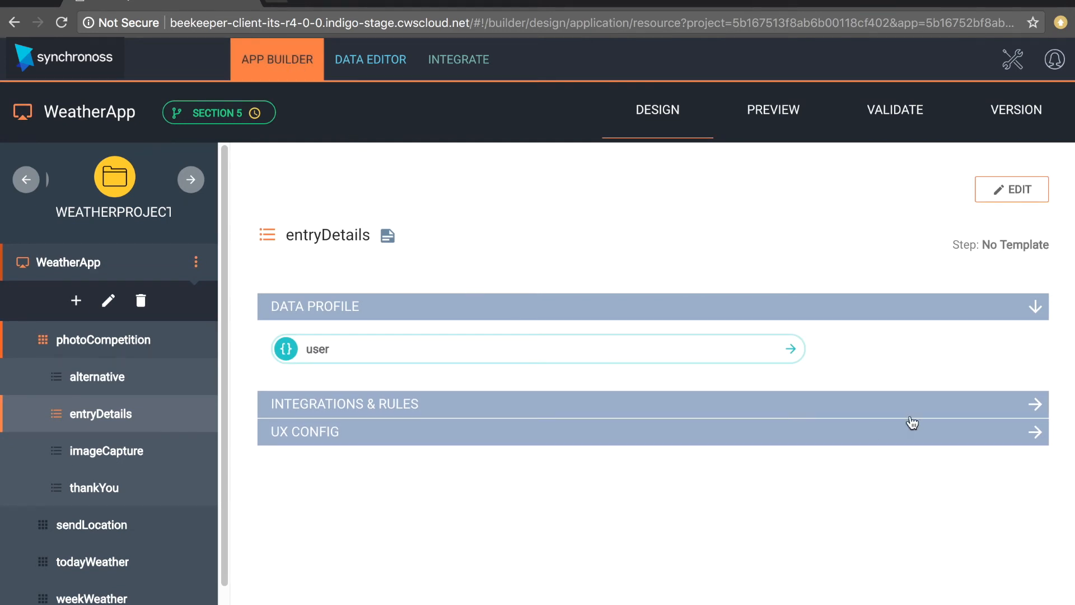
- Review entryDetails and imageCapture integrations and rules, then open imageCapture for editing
left_click(1036, 405)
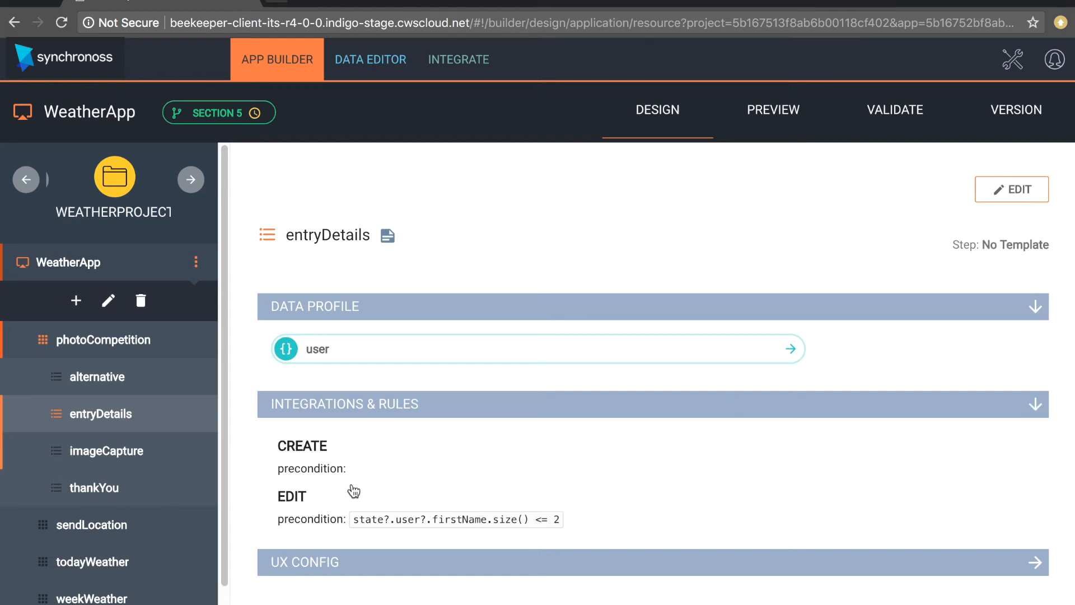
left_click(99, 455)
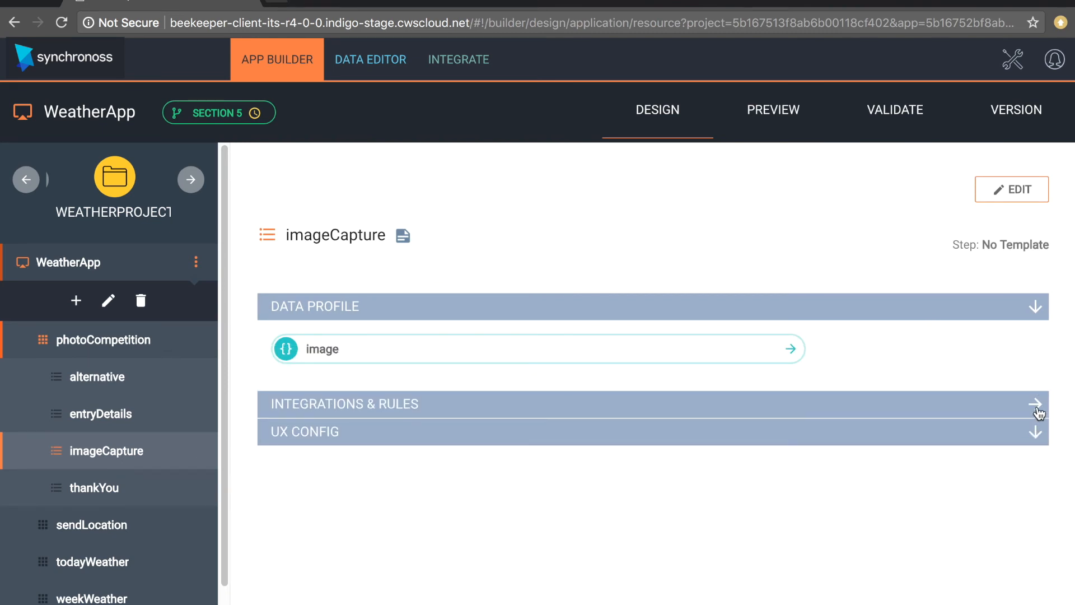
left_click(1036, 404)
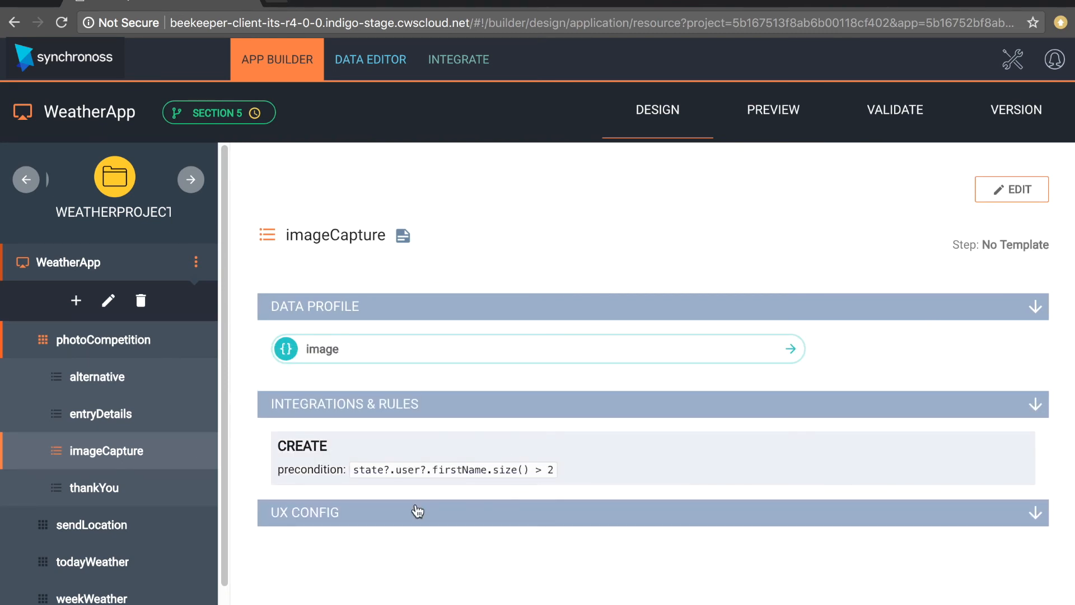
left_click(991, 197)
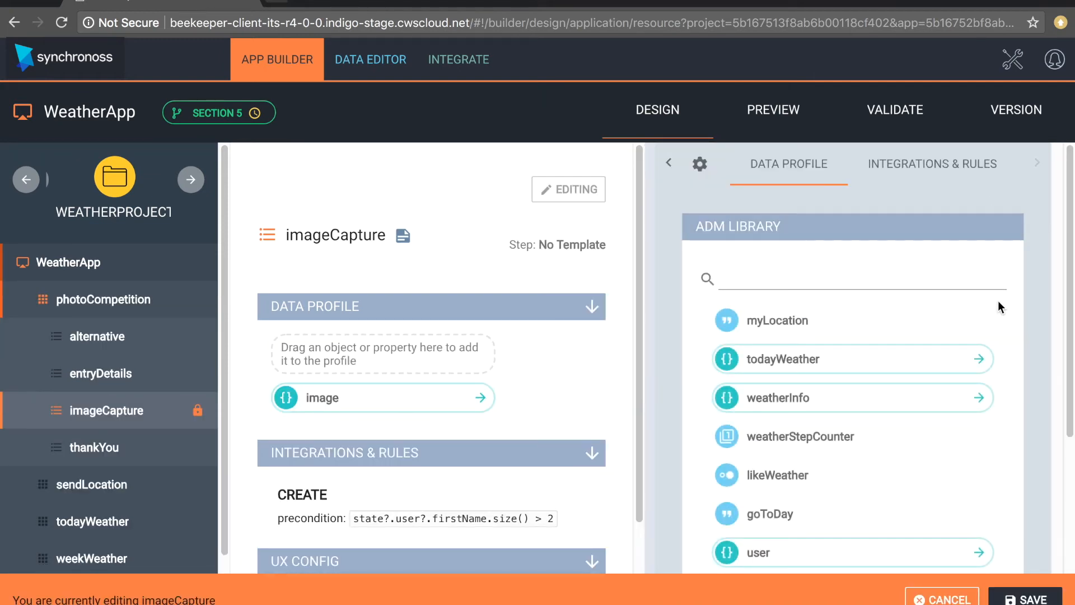
- Delete imageCapture's first-name length precondition from its create rules
left_click(929, 163)
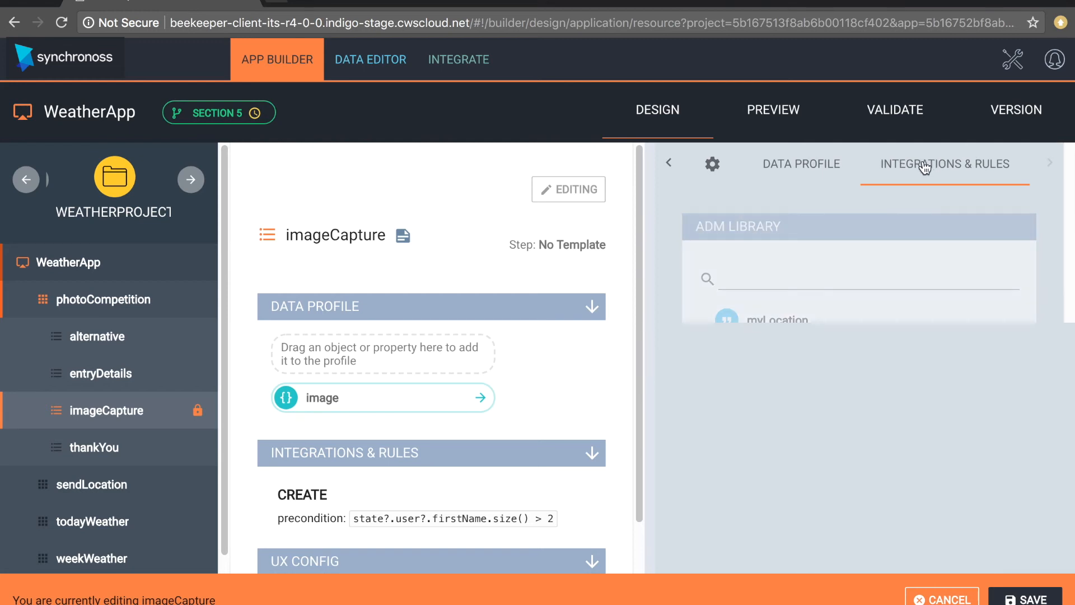
left_click(931, 234)
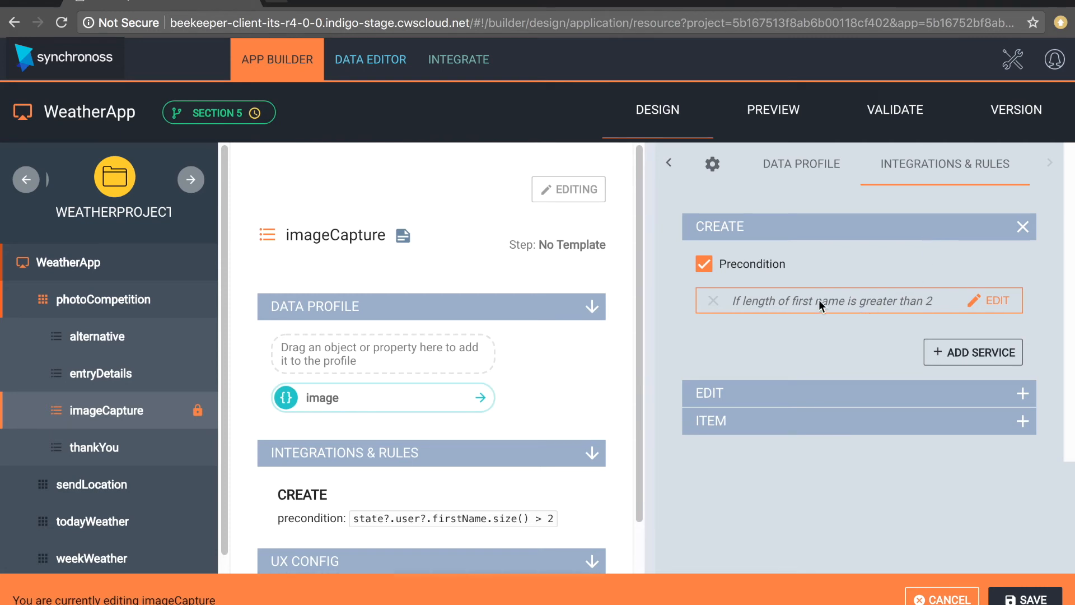
left_click(713, 300)
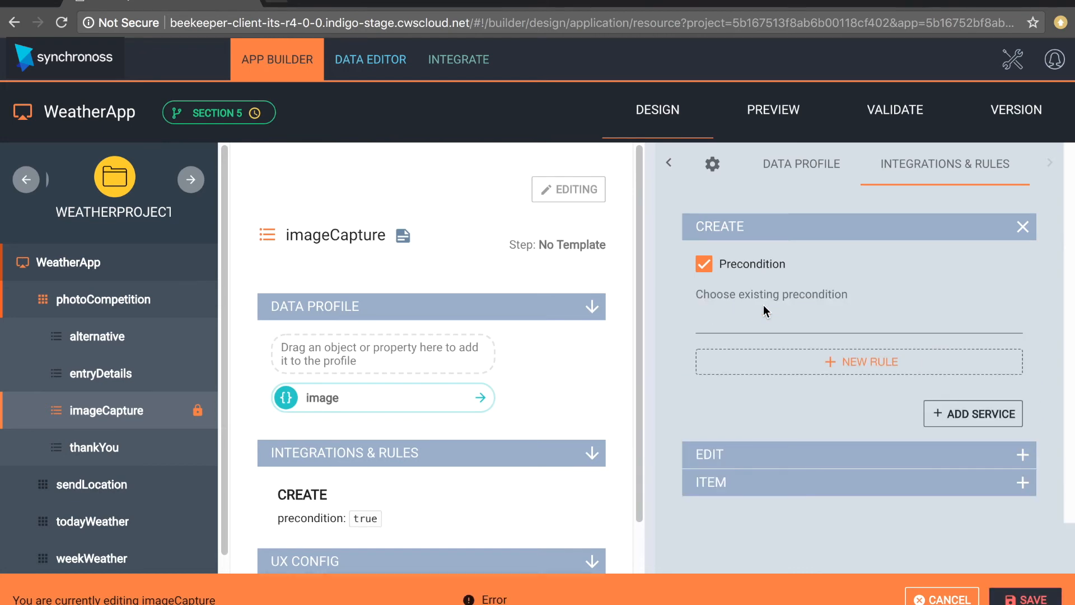
- Create a new rule named 'if Channel is Mobile' starting with the business context Channel block
left_click(816, 362)
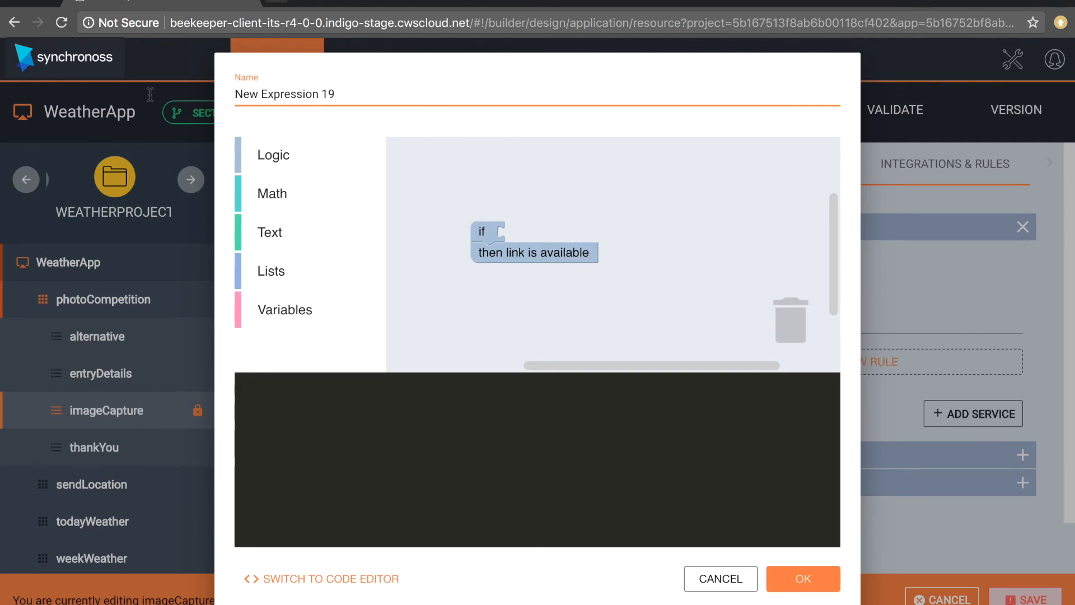
key("ctrl+a")
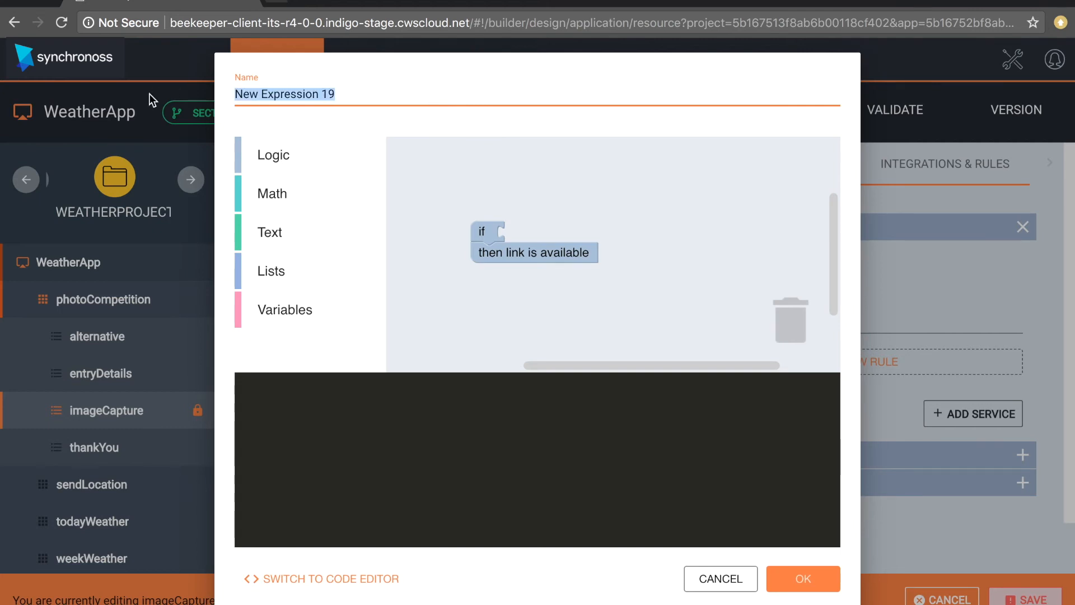
type("if")
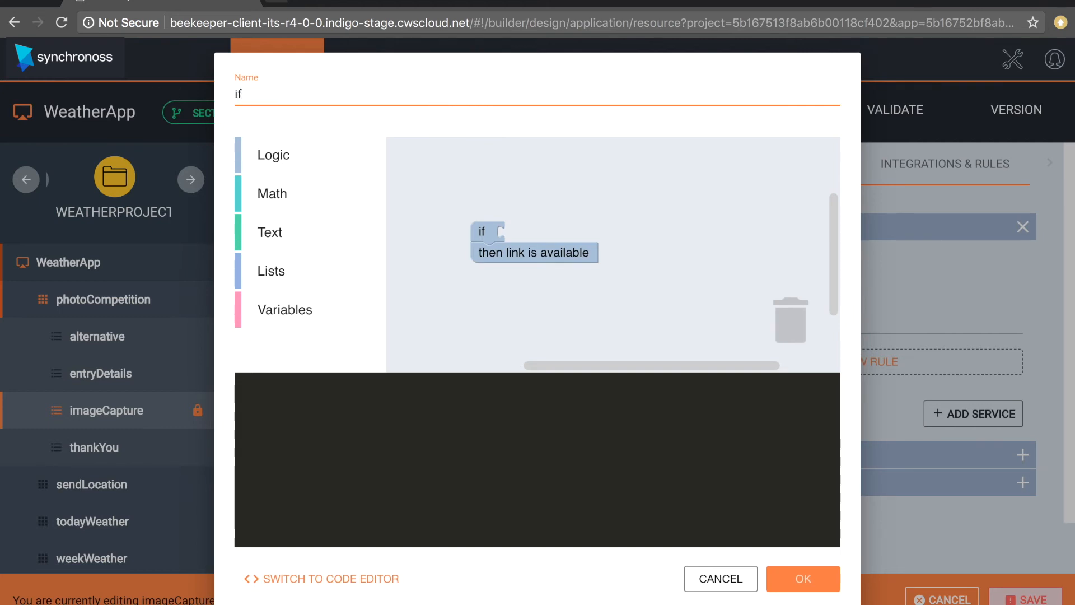
type(" Channel is Mobile")
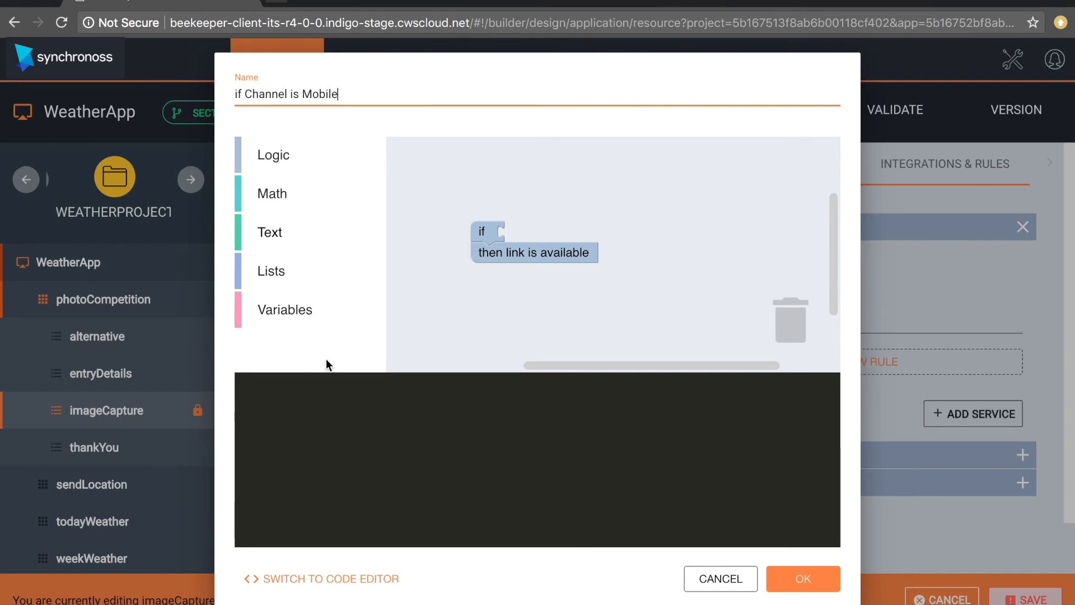
left_click(268, 312)
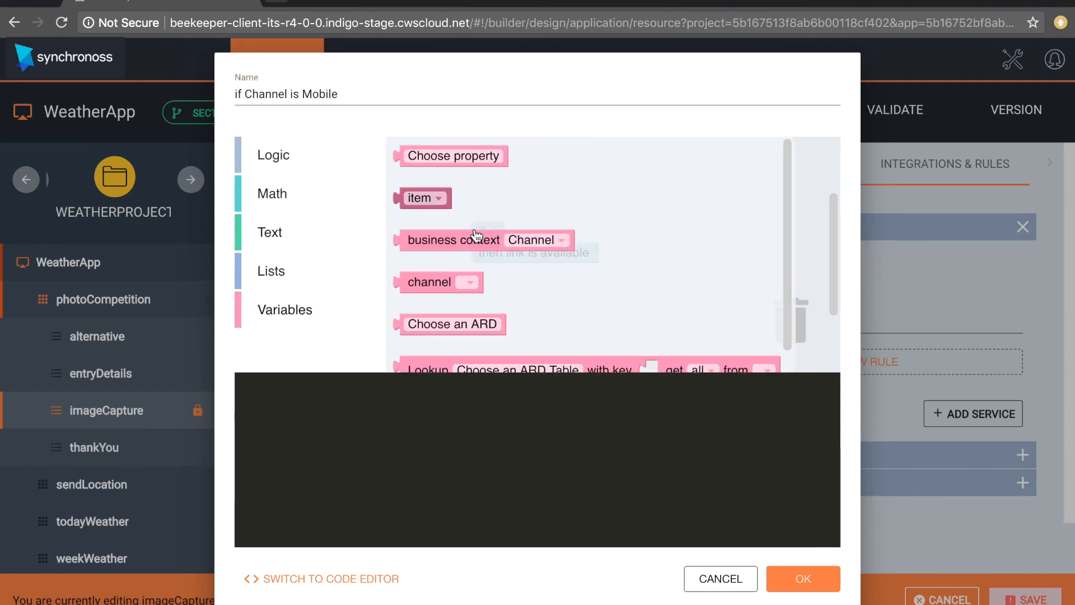
left_click(456, 237)
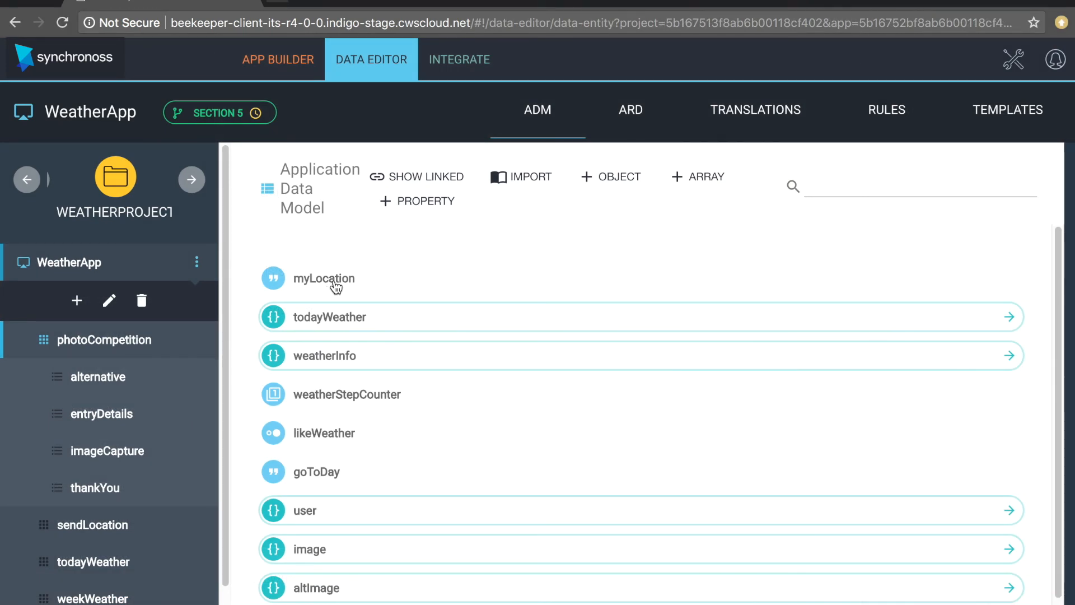
- Open myLocation's validation settings in the Data Editor
left_click(336, 287)
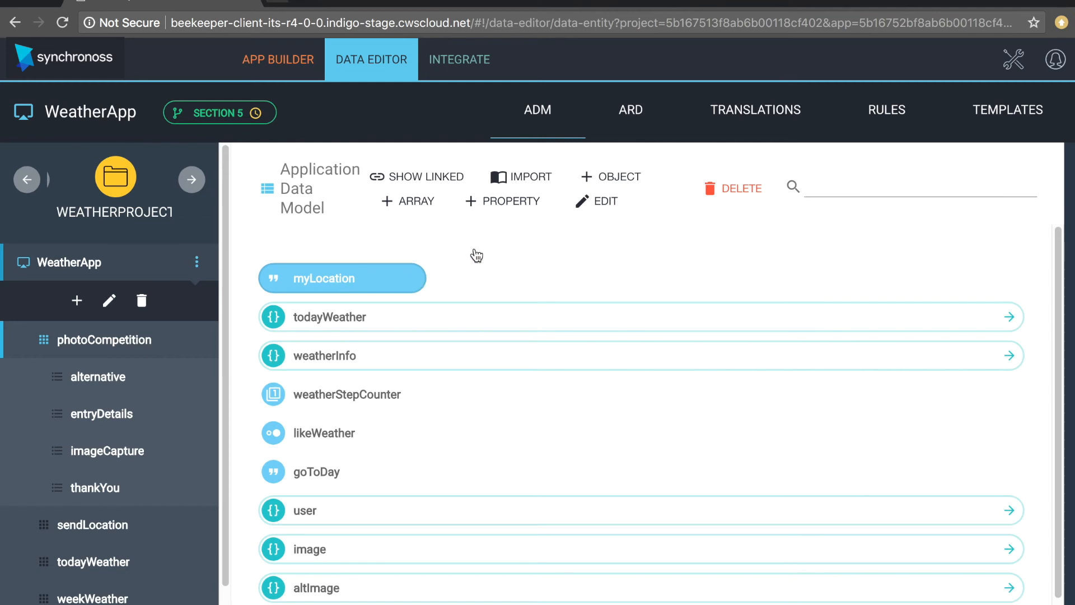
left_click(604, 210)
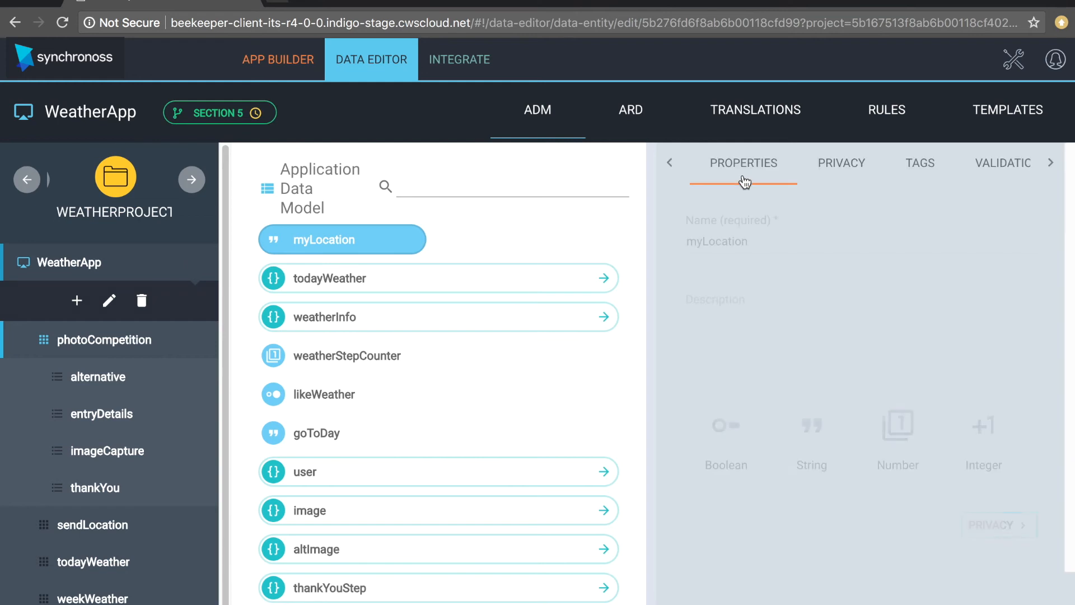
left_click(988, 166)
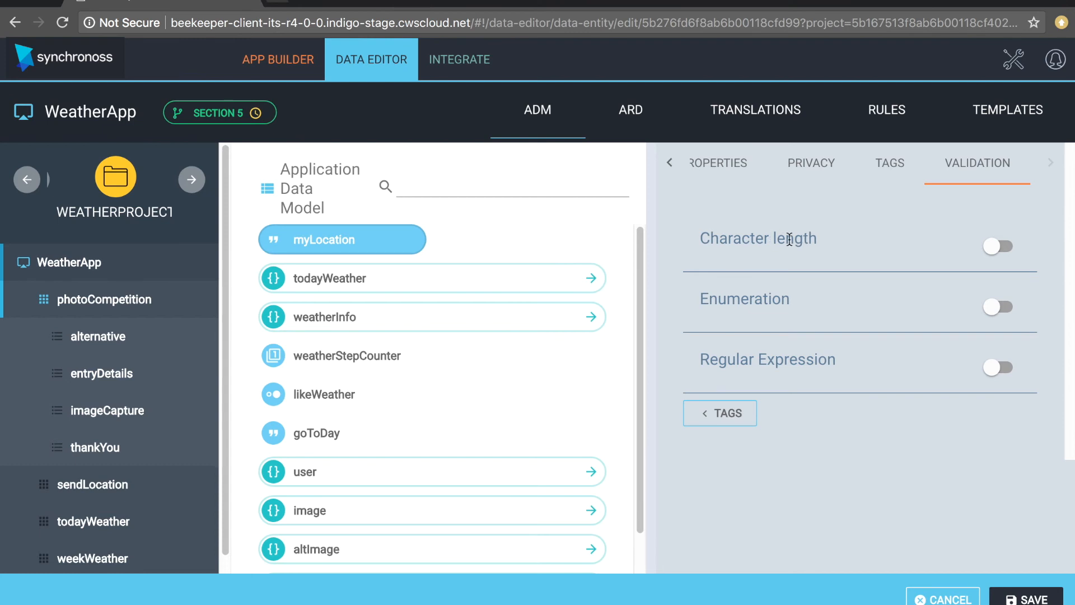
- Limit myLocation's character length to a minimum of 2 and maximum of 50
left_click(995, 245)
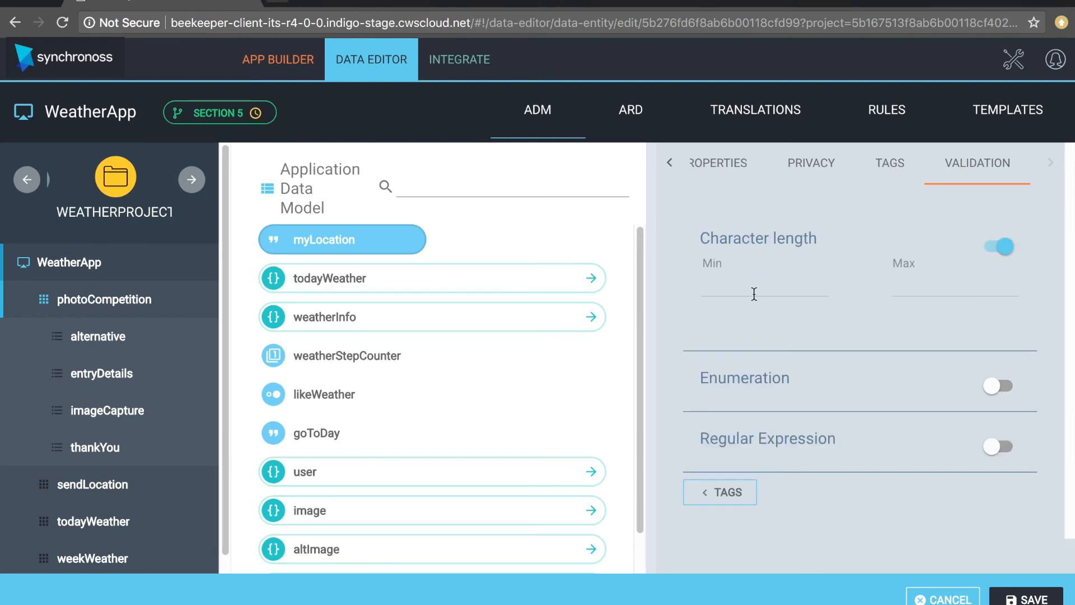
left_click(754, 294)
type("e")
left_click(999, 247)
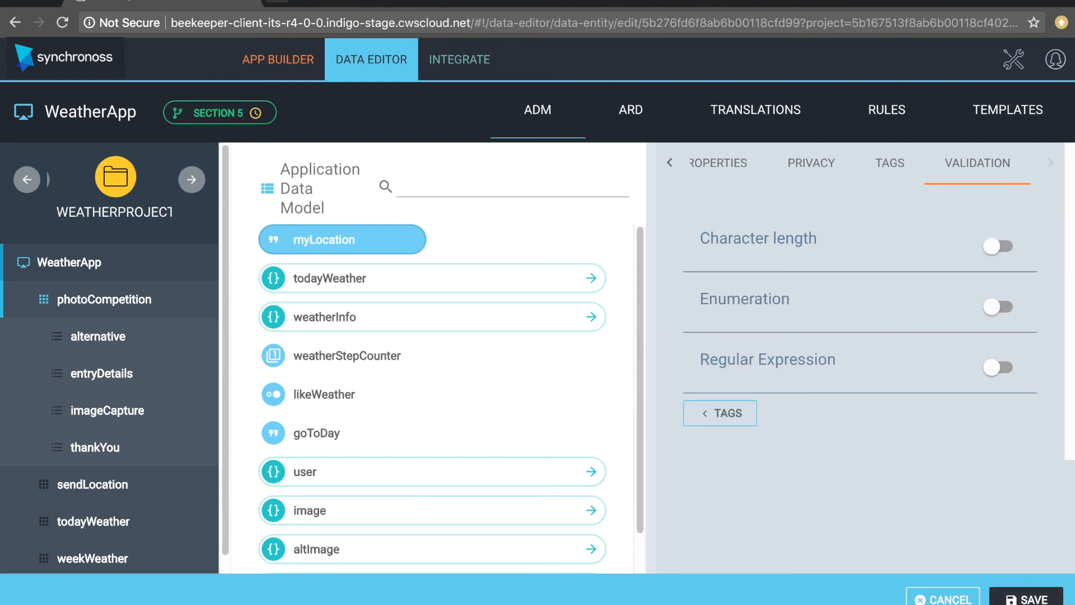
left_click(1001, 246)
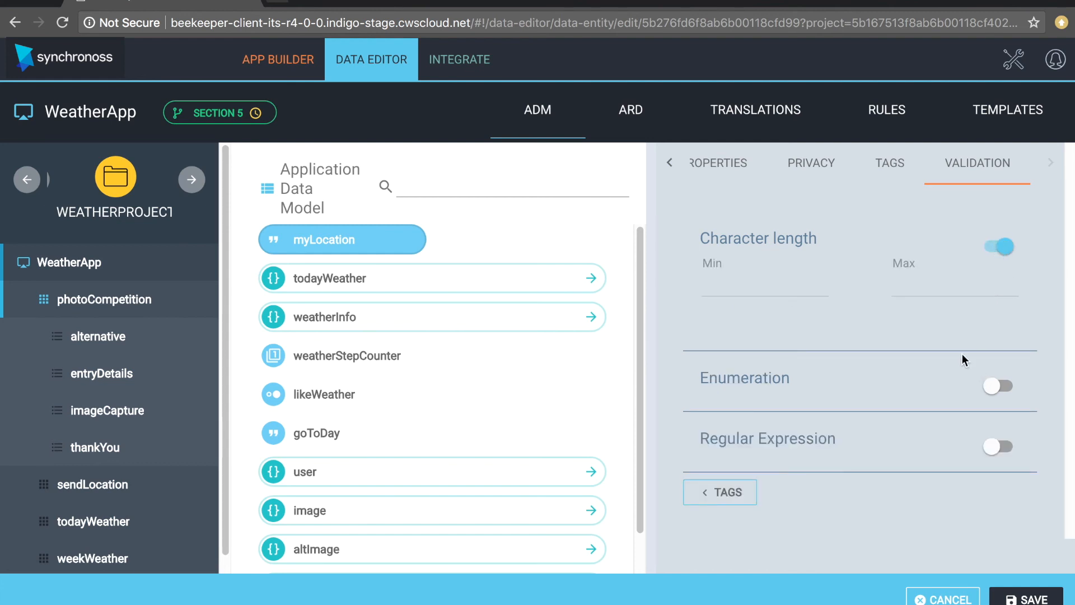
left_click(740, 292)
type("2")
left_click(944, 288)
type("50")
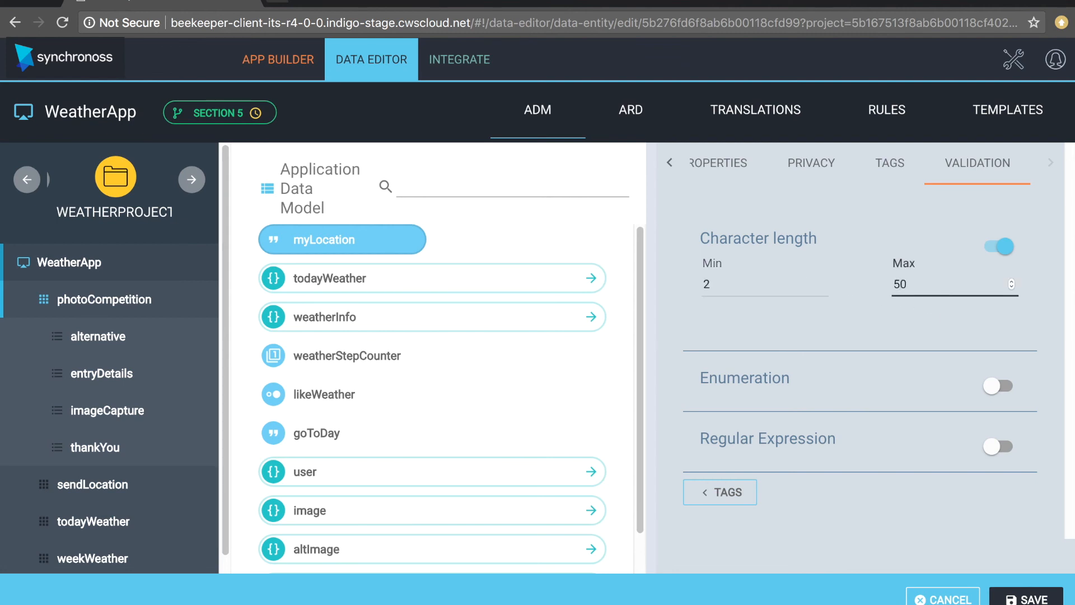
- Enable enumeration validation and expand the weekWeather set
left_click(991, 385)
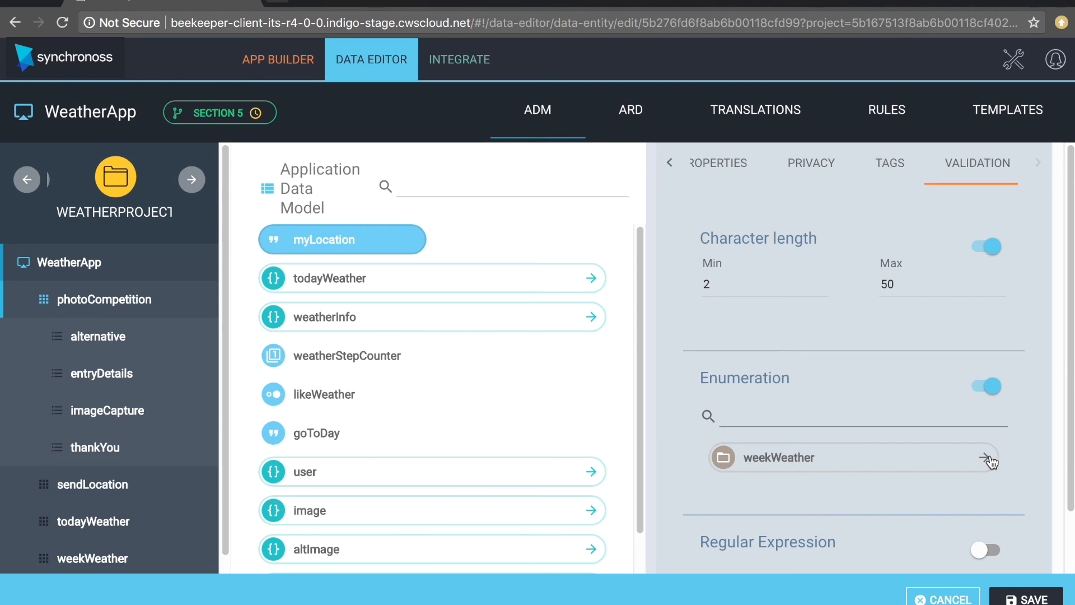
left_click(903, 467)
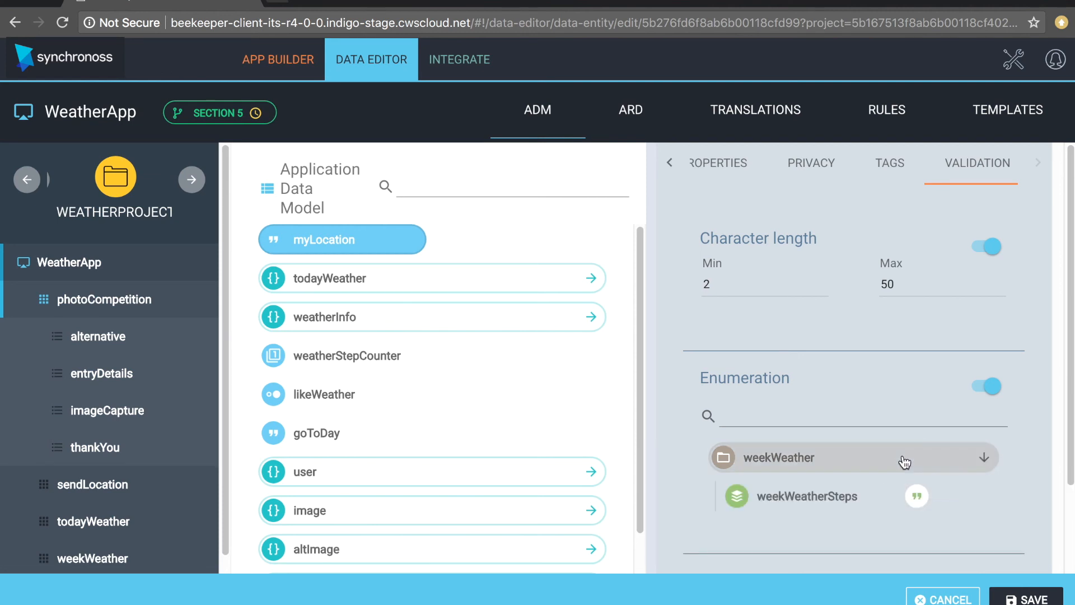
scroll(861, 510, "down", 2)
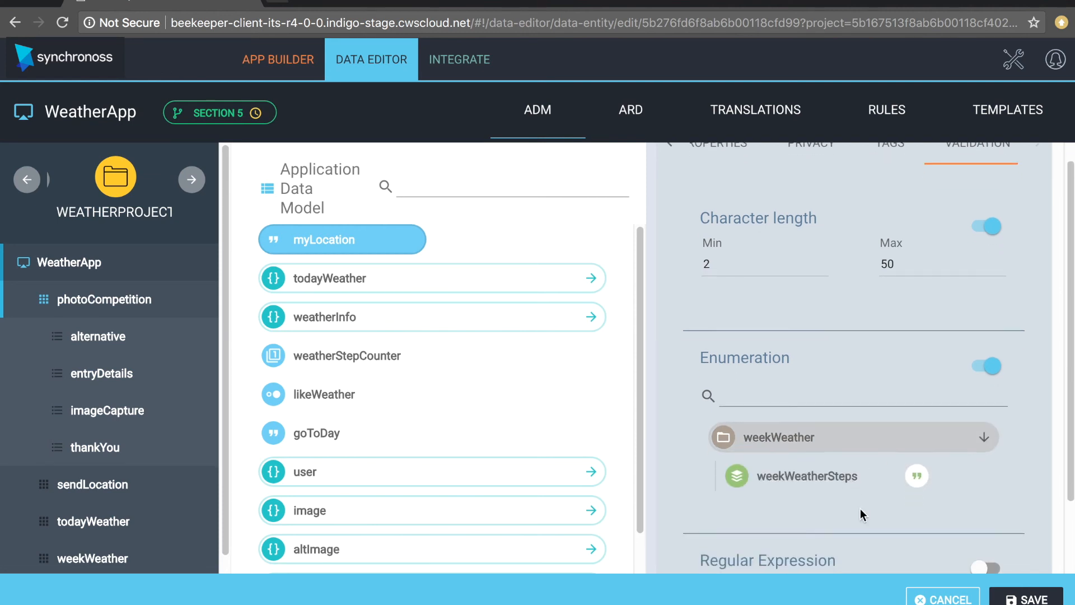
- Enable regular expression validation on myLocation using the State Code ([A-Z][A-Z]) pattern
left_click(990, 513)
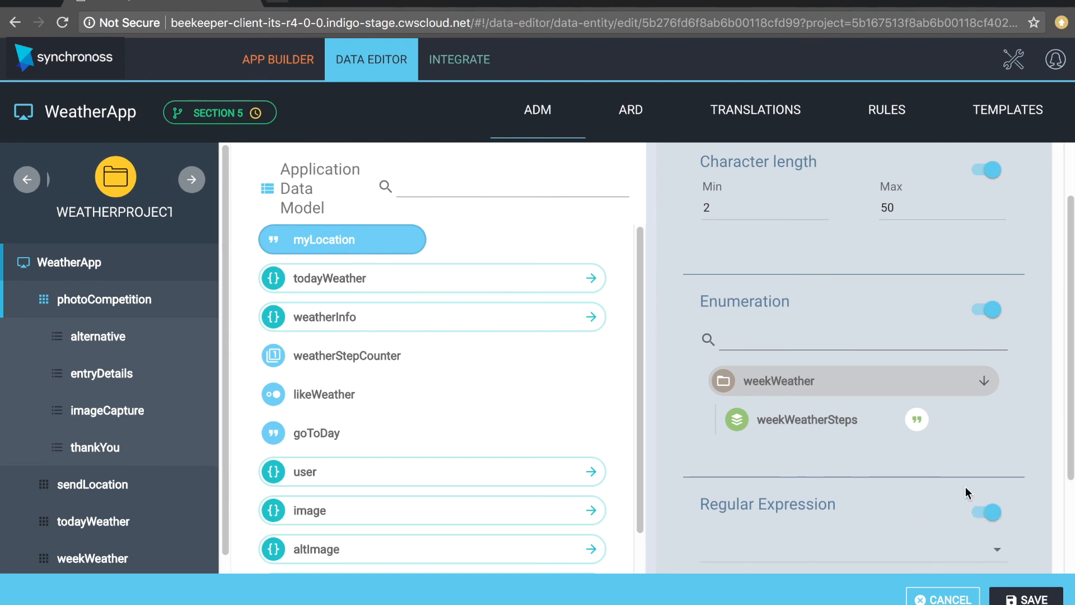
scroll(966, 486, "down", 2)
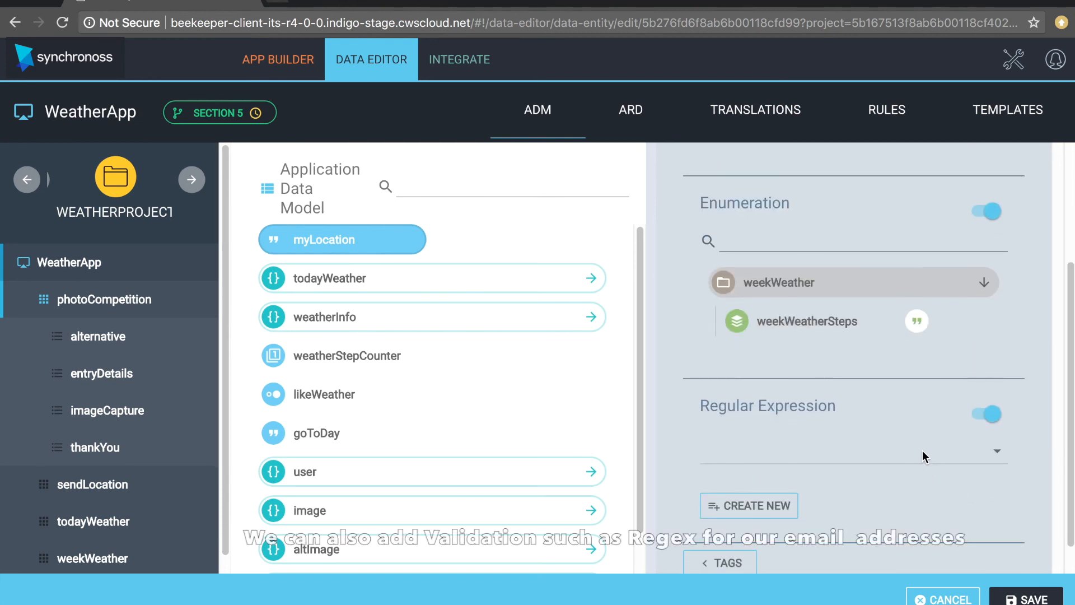
left_click(997, 453)
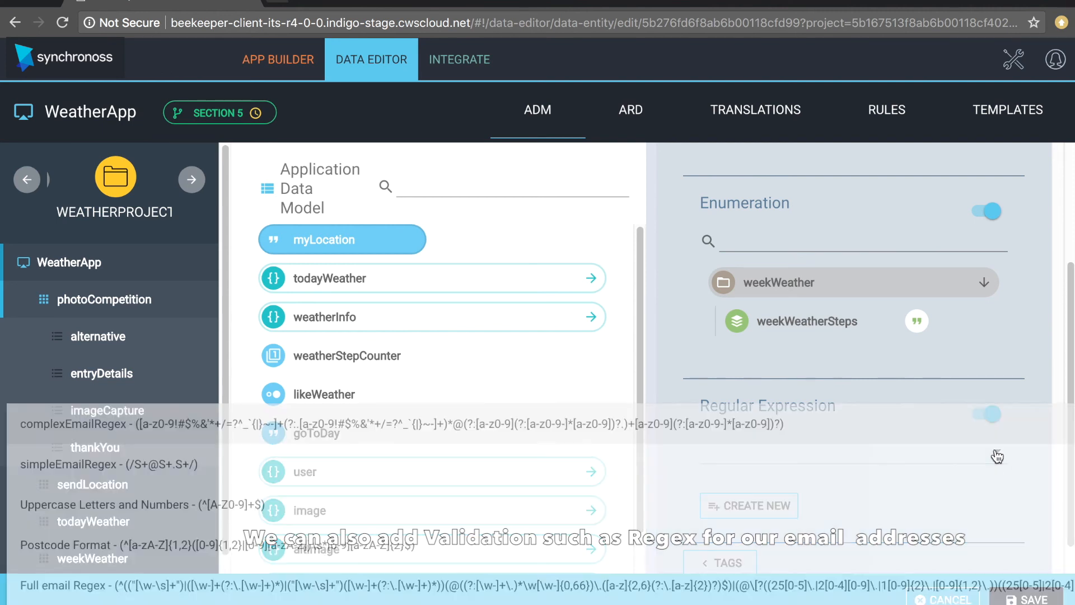
scroll(865, 535, "down", 2)
scroll(866, 534, "down", 3)
scroll(866, 536, "down", 4)
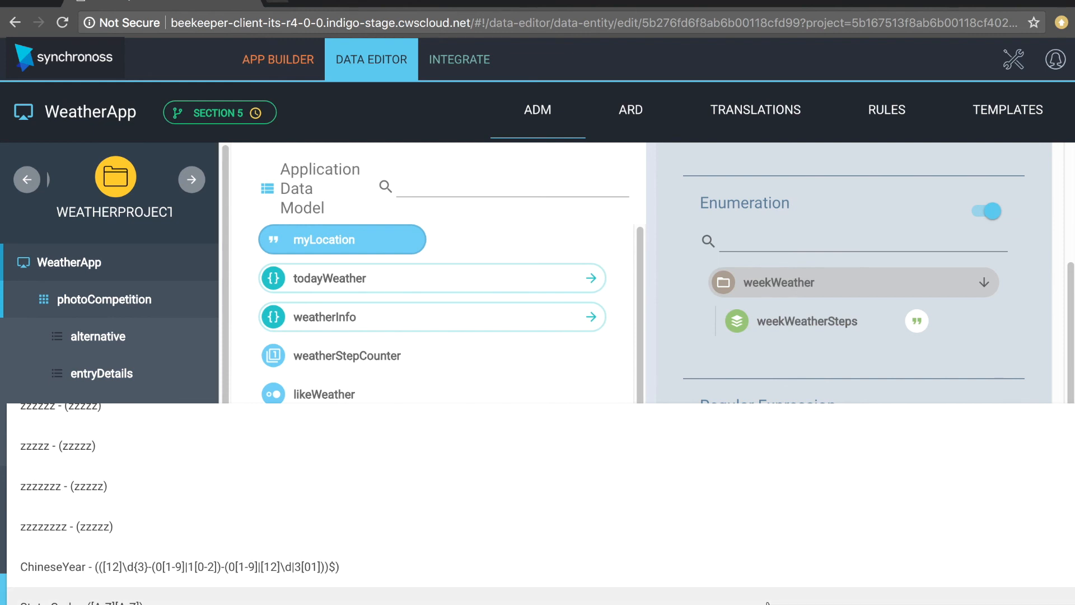
left_click(770, 601)
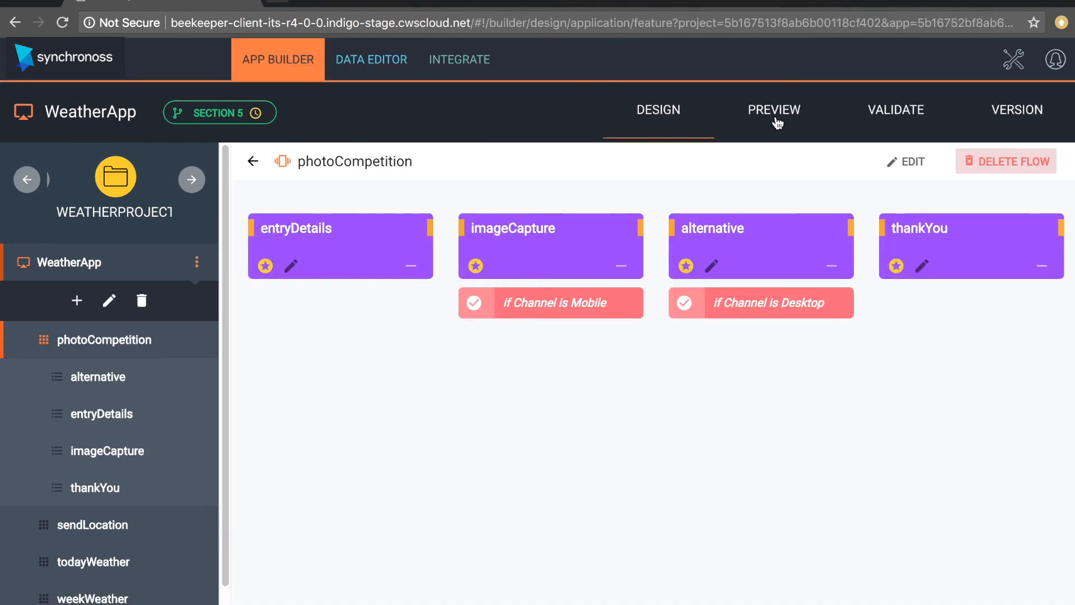
- Turn off Simulate UI Client in the preview settings, then save and restart
left_click(776, 119)
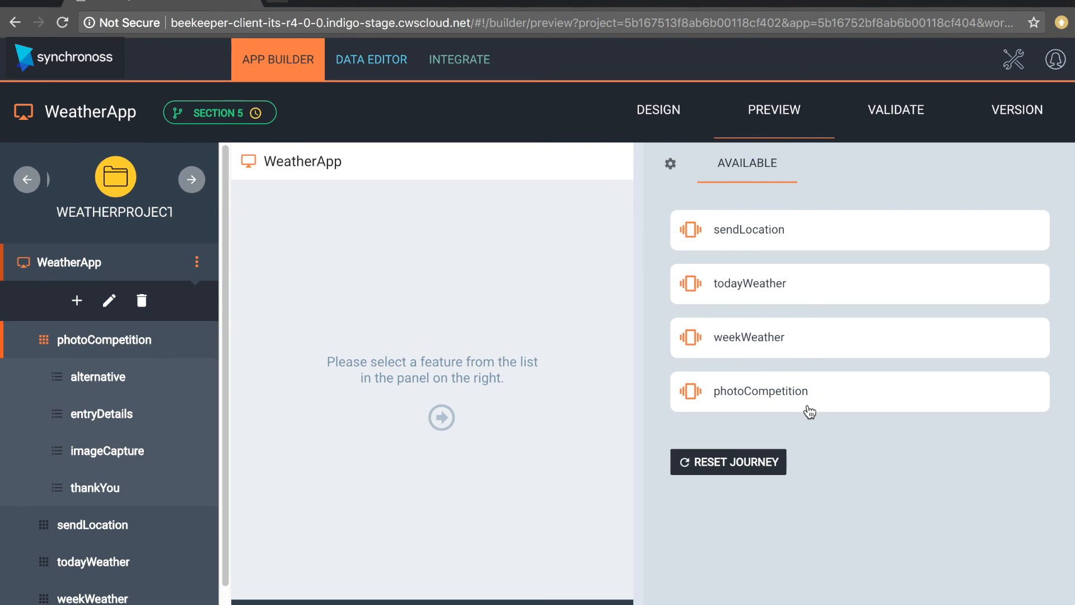
left_click(810, 412)
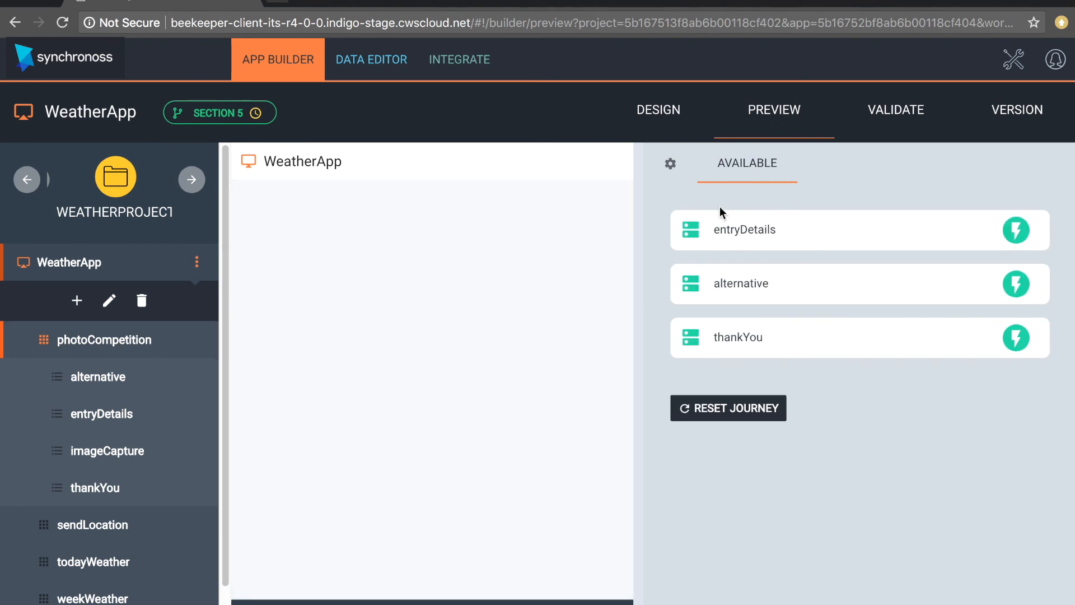
left_click(671, 170)
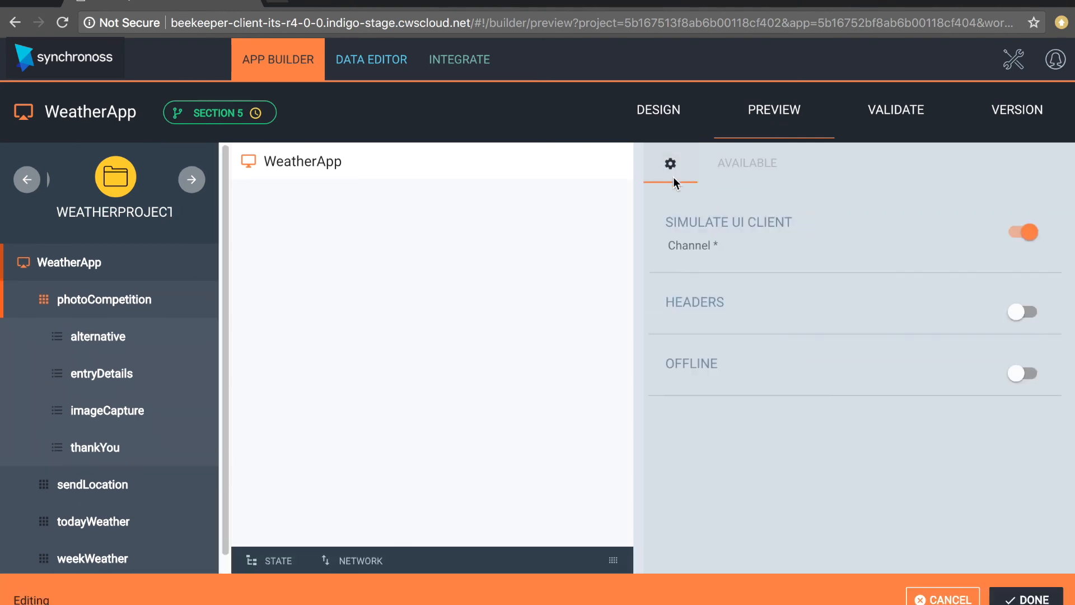
left_click(1028, 231)
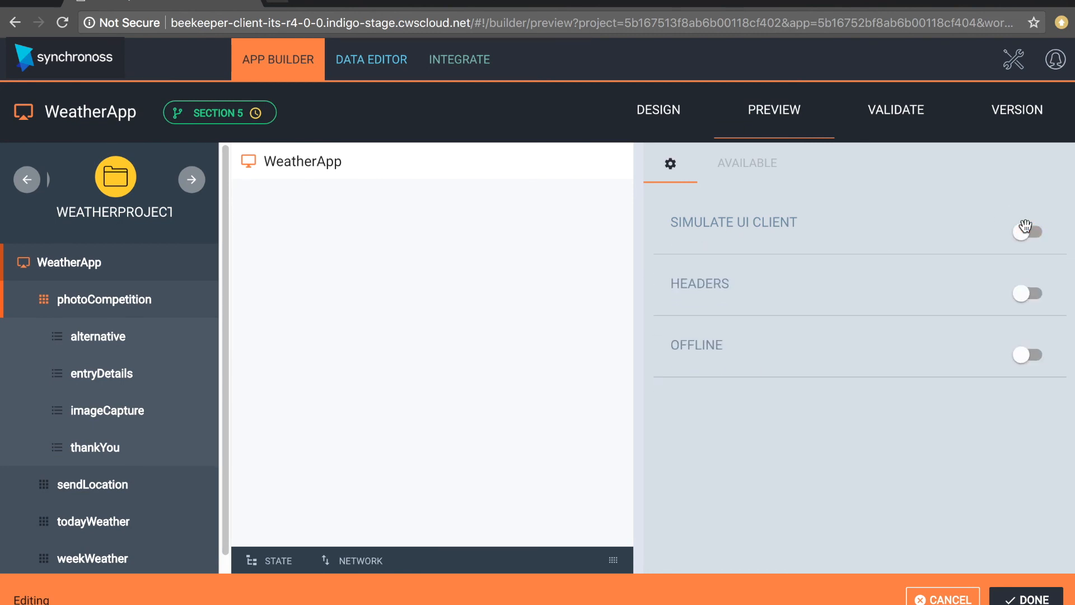
left_click(1026, 598)
left_click(659, 392)
- Run photoCompetition through entryDetails and thankYou to the Done screen
left_click(728, 168)
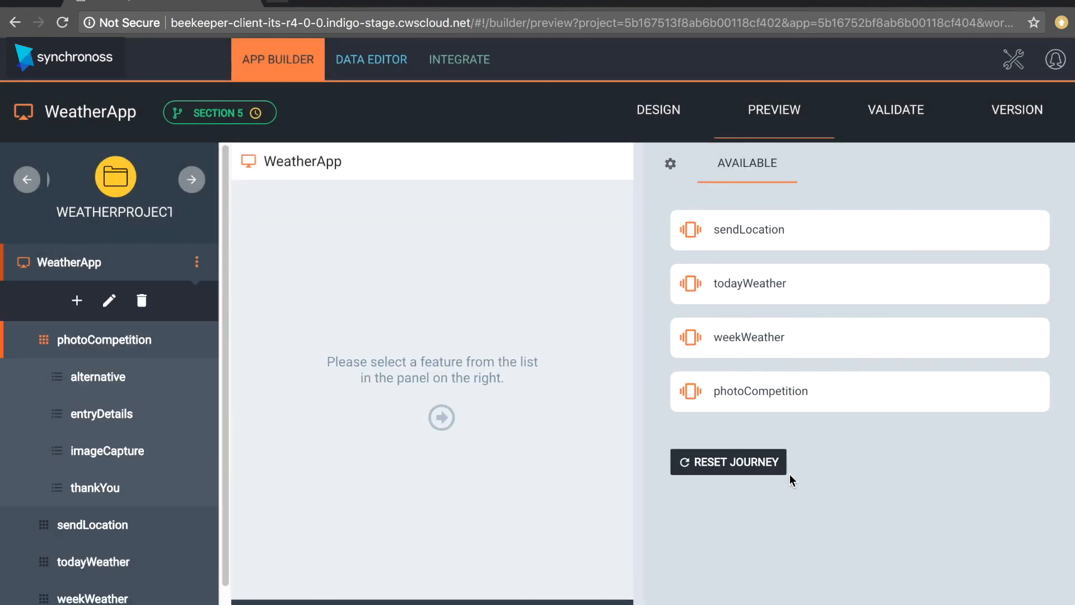
left_click(784, 406)
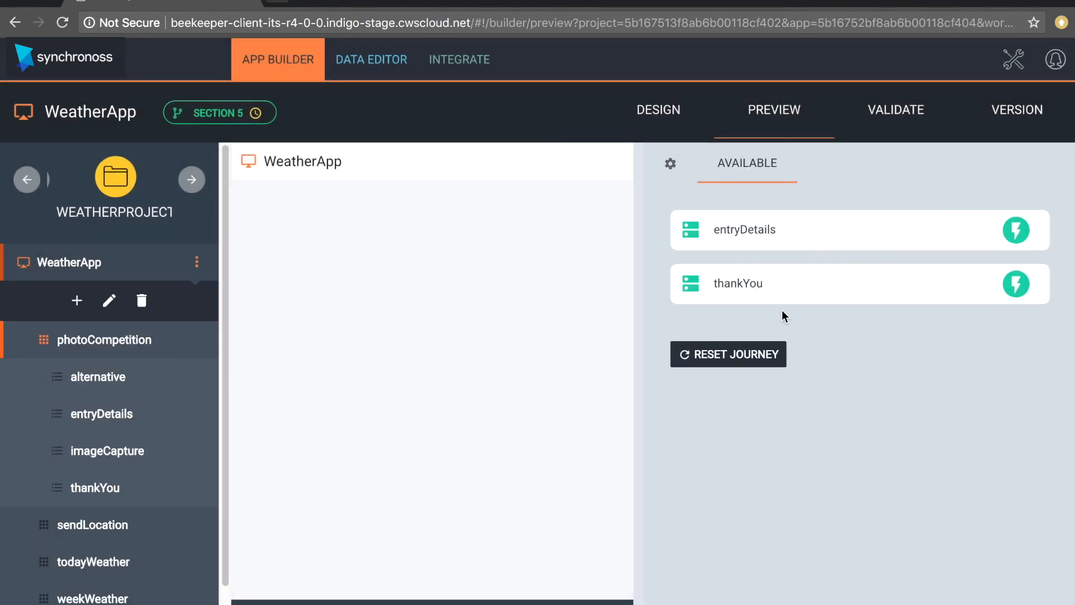
left_click(780, 235)
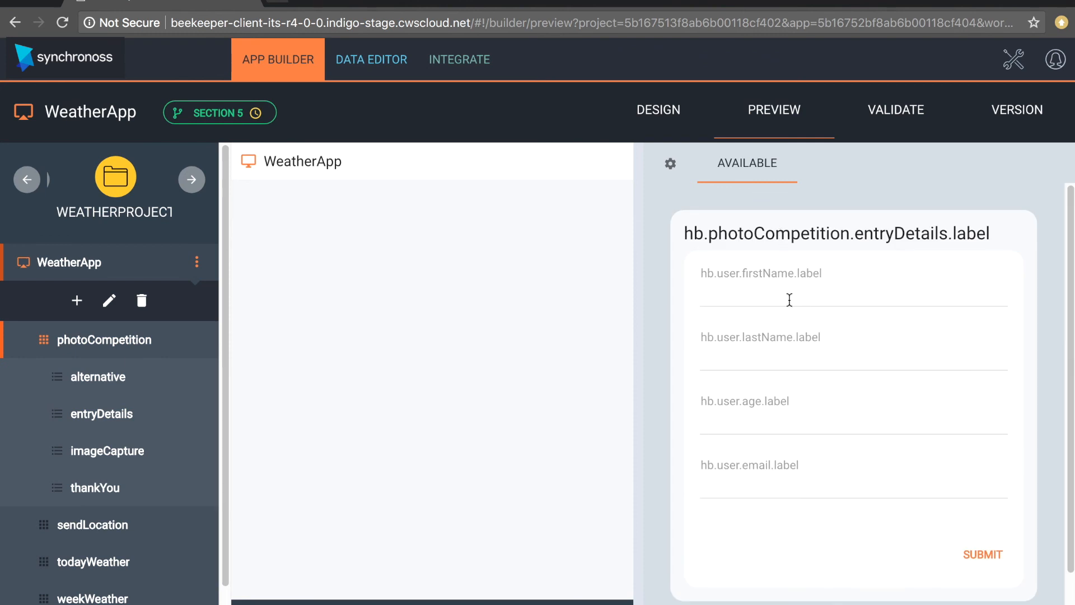
left_click(987, 560)
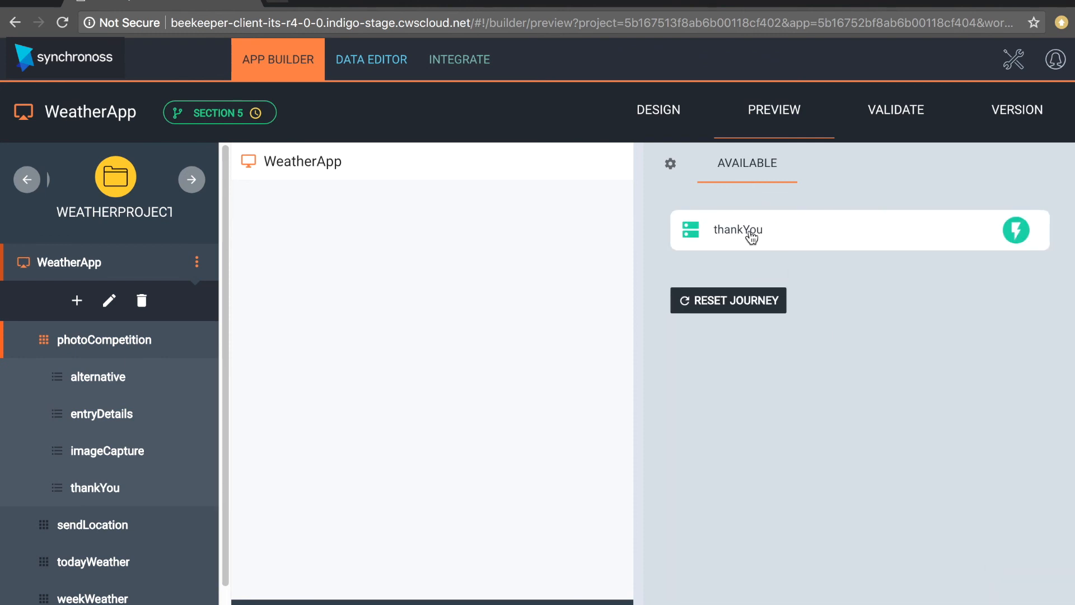
left_click(751, 233)
left_click(707, 287)
left_click(1001, 316)
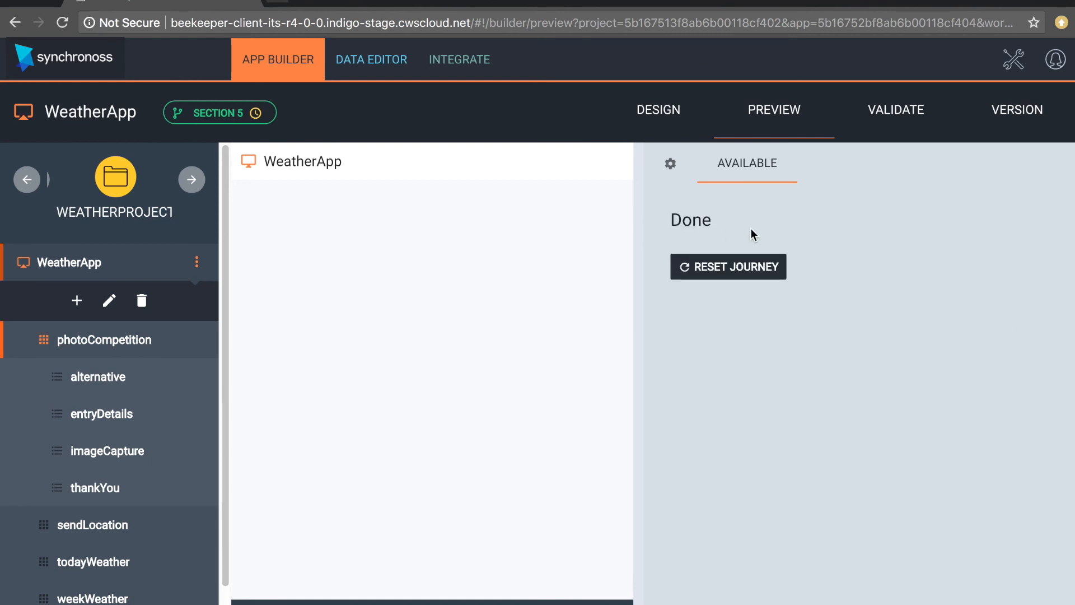